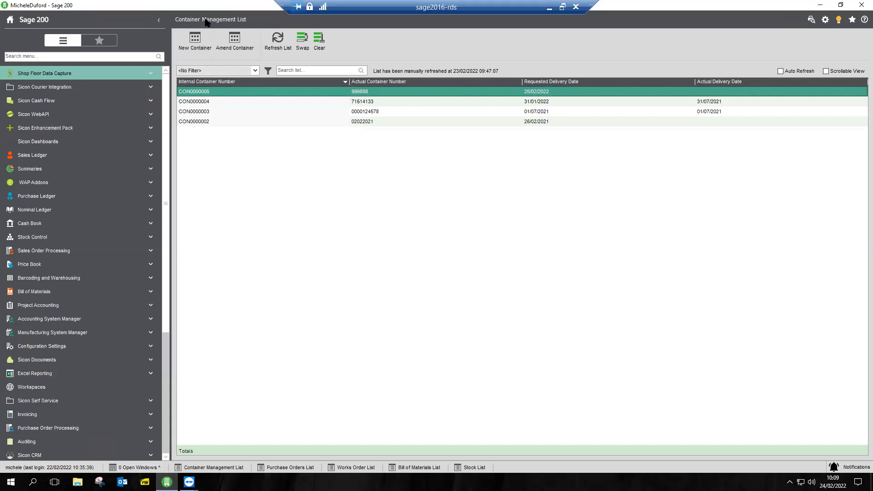
Show the Container Manager functions within the Sicon Distribution module
click(166, 449)
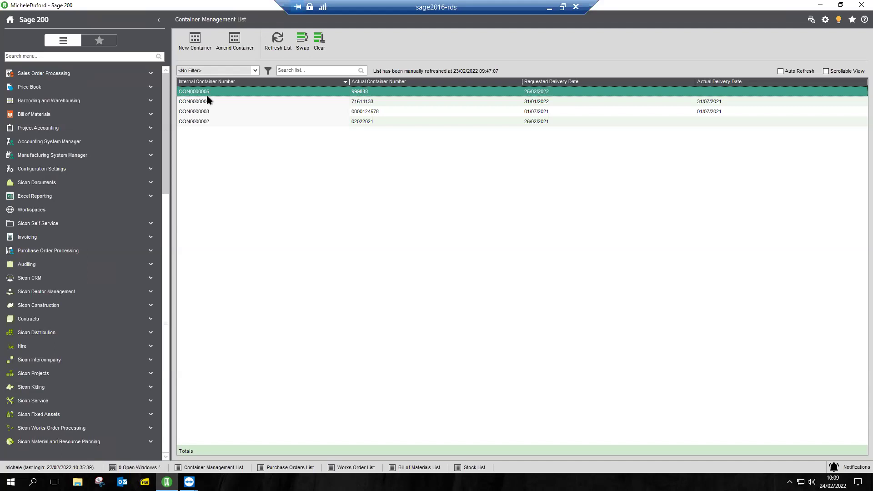
click(63, 335)
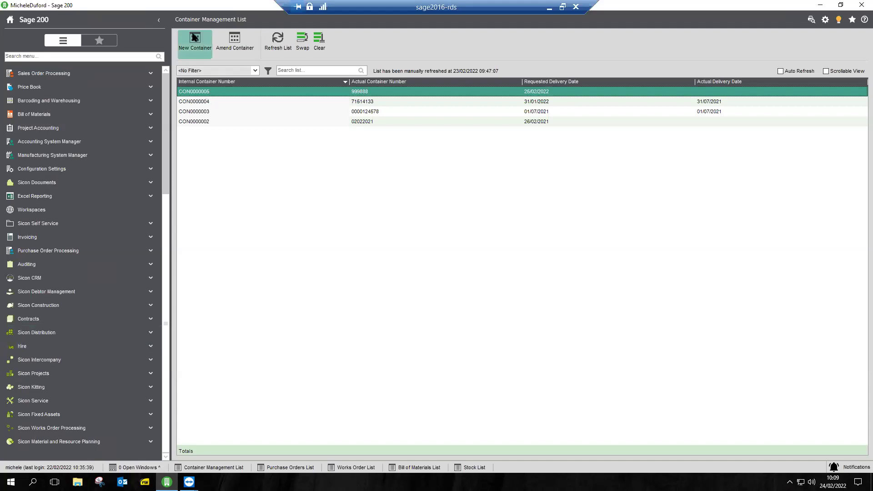
click(53, 333)
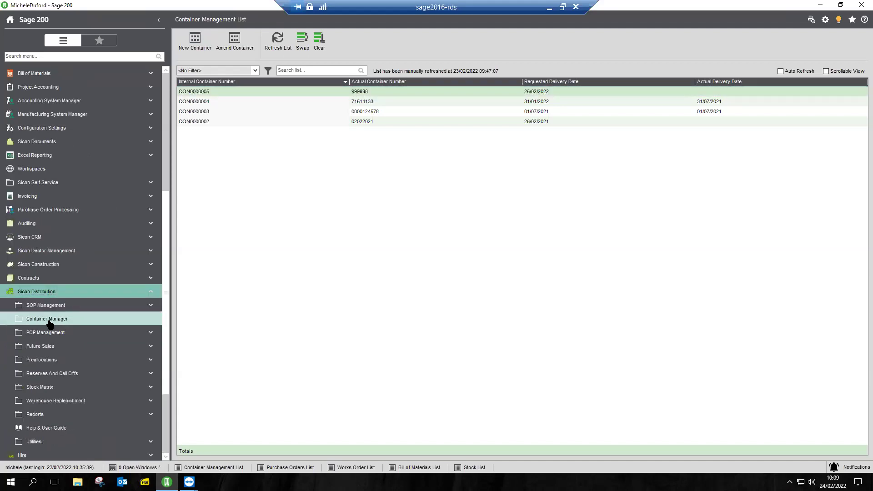
click(62, 401)
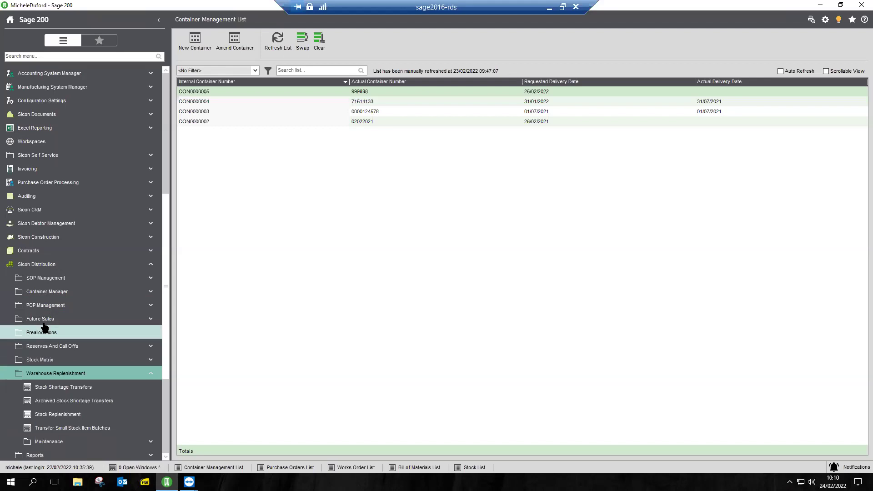
click(66, 292)
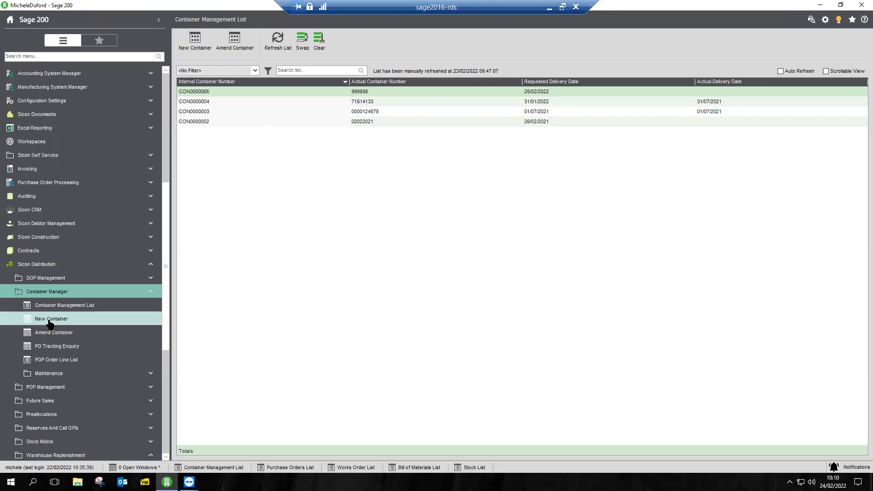
Amend the container with actual number 999888 by applying the Shipment tracking profile to its tracking info
click(209, 94)
click(230, 46)
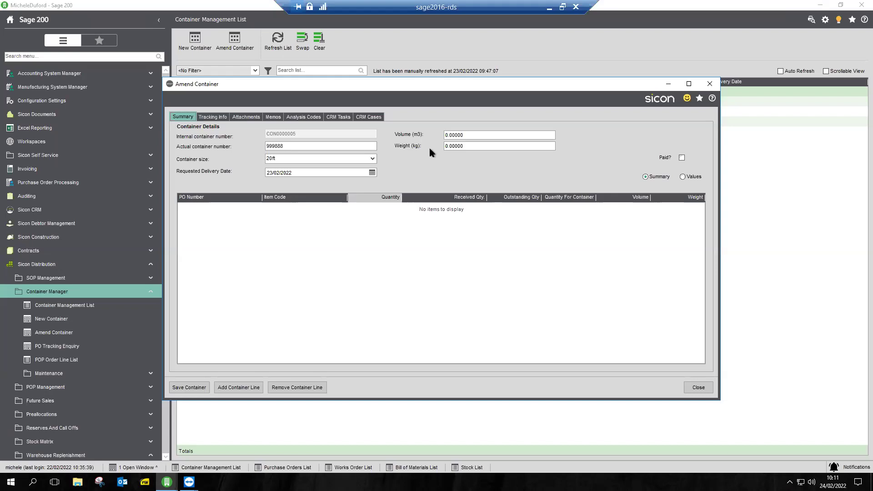
click(210, 118)
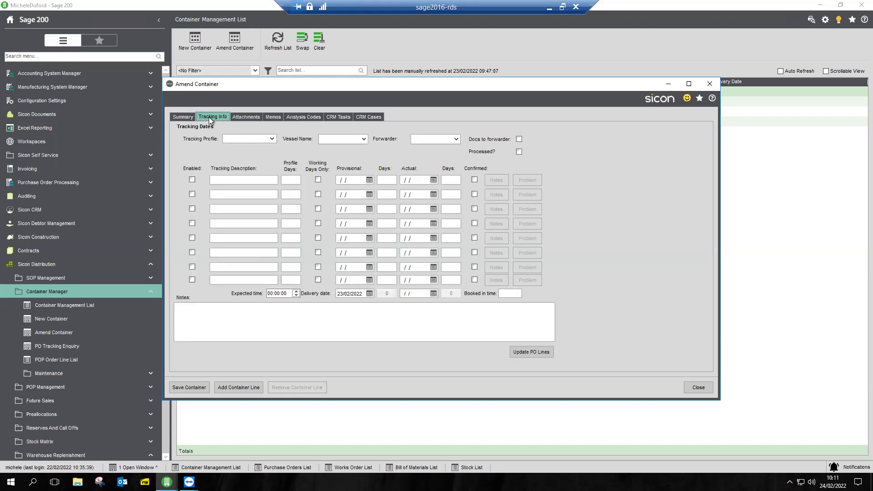
click(272, 139)
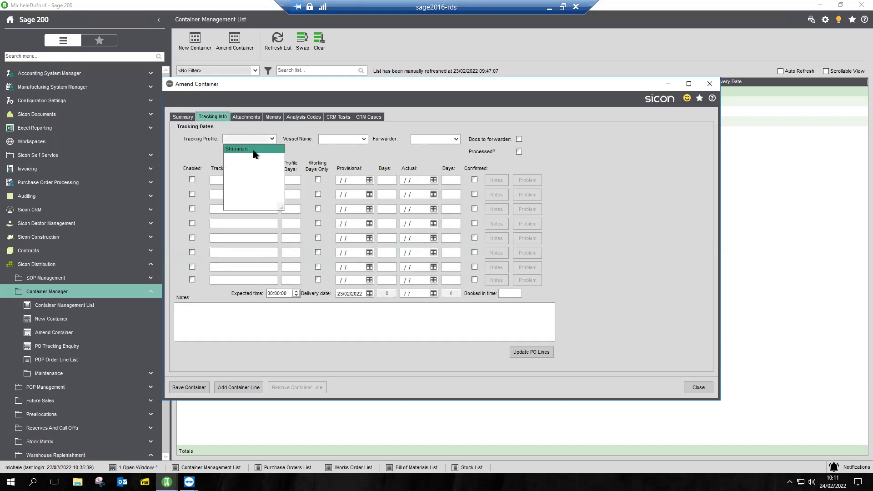
click(253, 149)
click(518, 275)
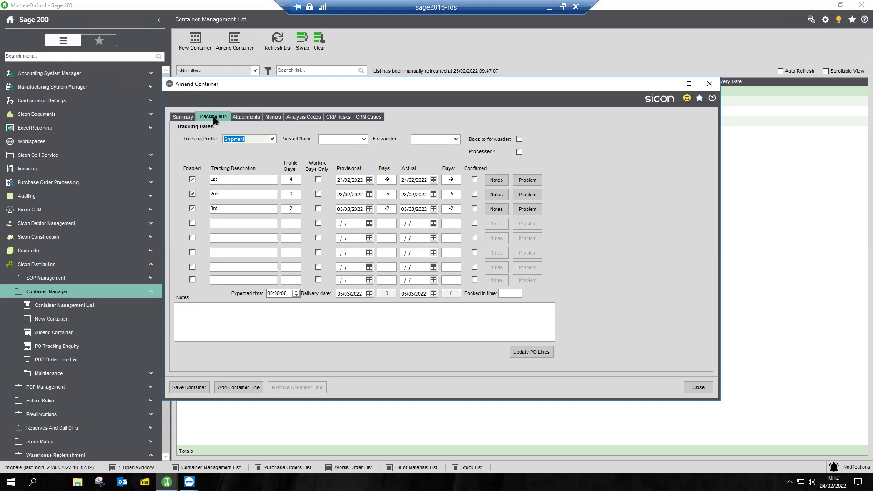
Review the container's attachments, memos, analysis codes and summary, and close the container
click(239, 118)
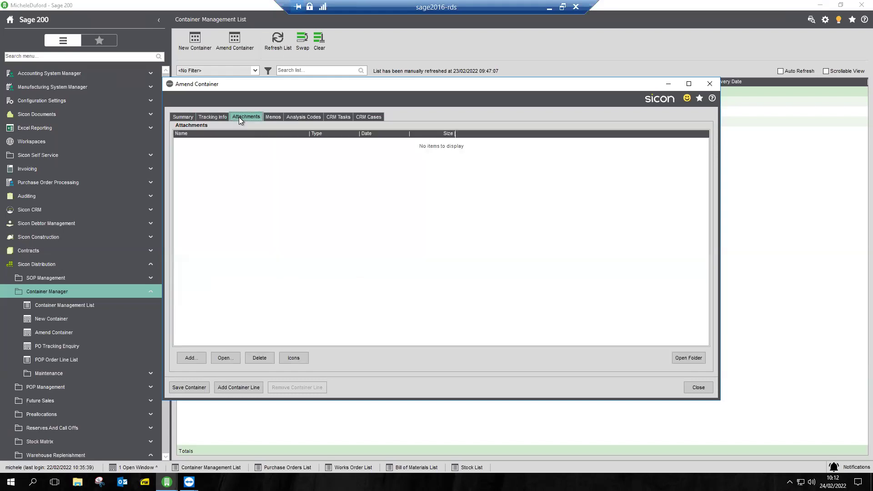
click(269, 118)
click(256, 119)
click(301, 118)
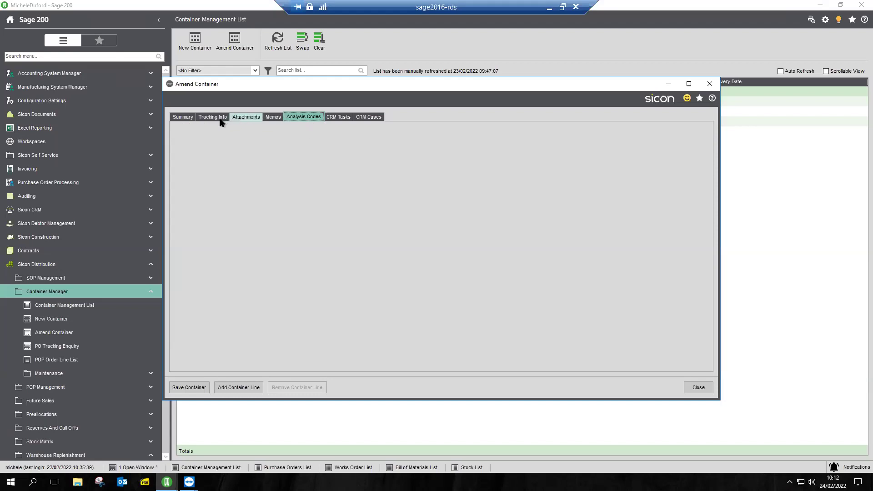
click(186, 118)
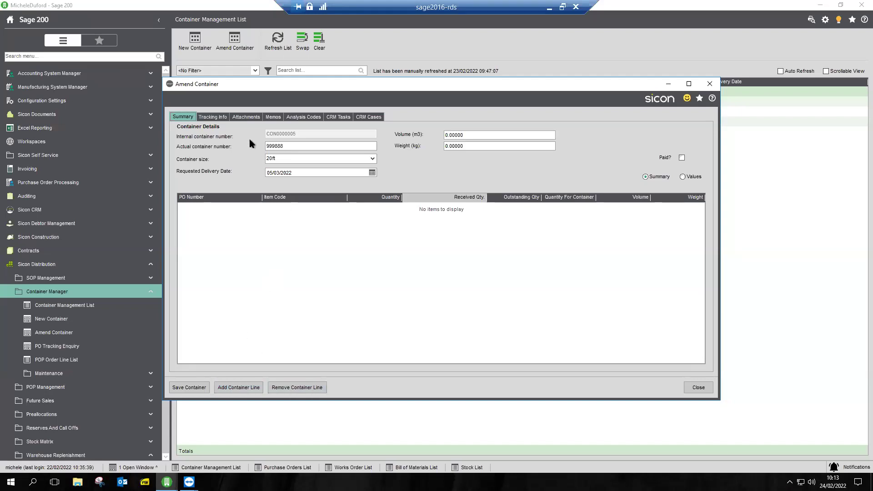
click(698, 387)
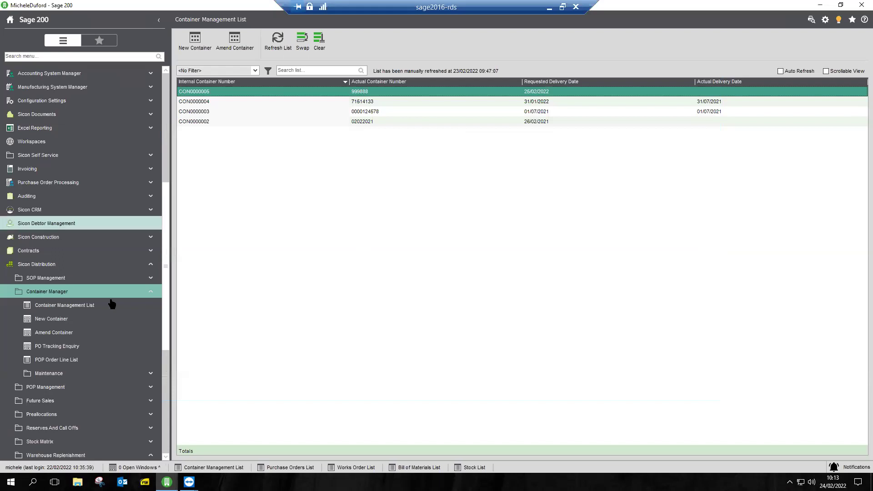
Assign container CON0000005 to the Espresso Cup line of AMV Haulage's 2990.12 purchase order, adopt the container's delivery date, and save the order
click(291, 467)
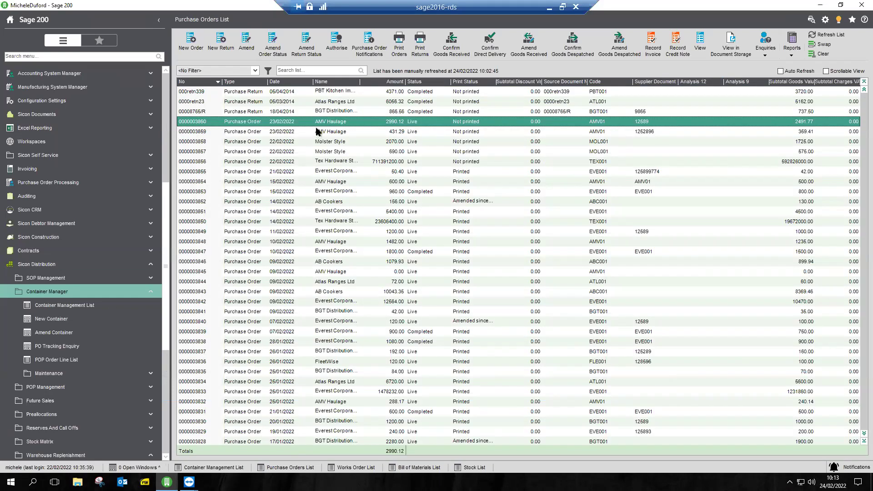
double_click(350, 122)
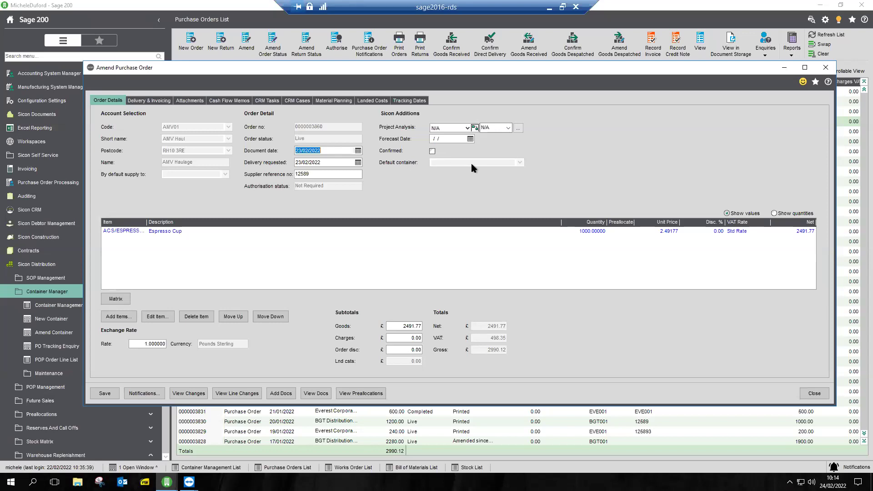
click(126, 232)
click(157, 317)
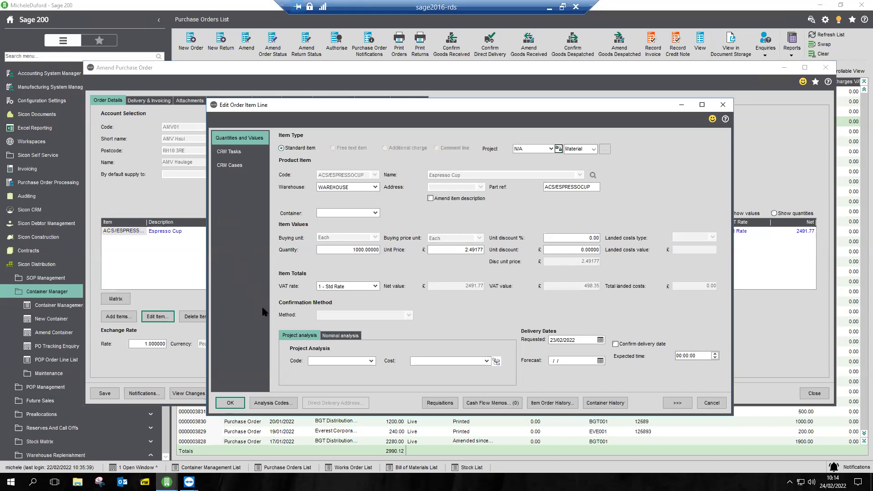
click(374, 213)
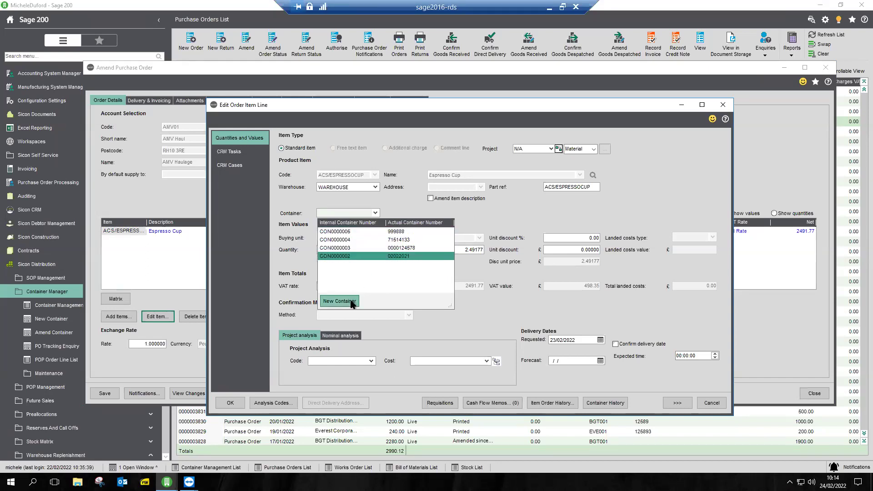
click(363, 233)
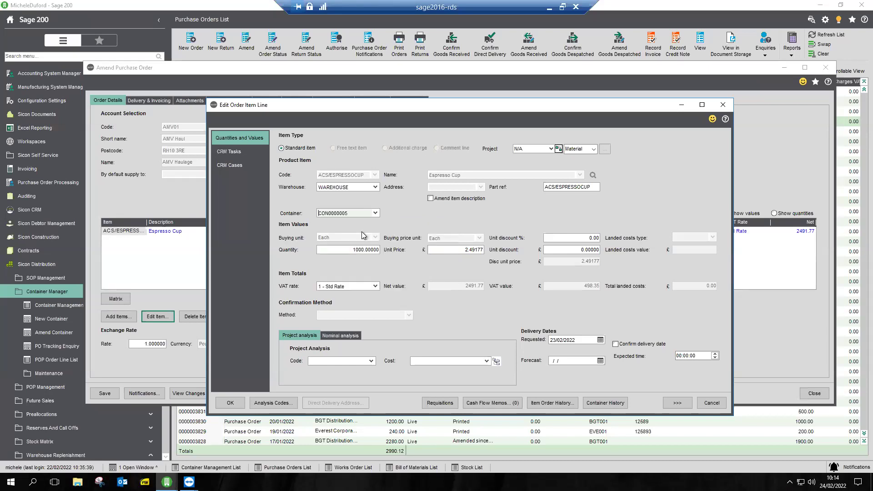
click(230, 403)
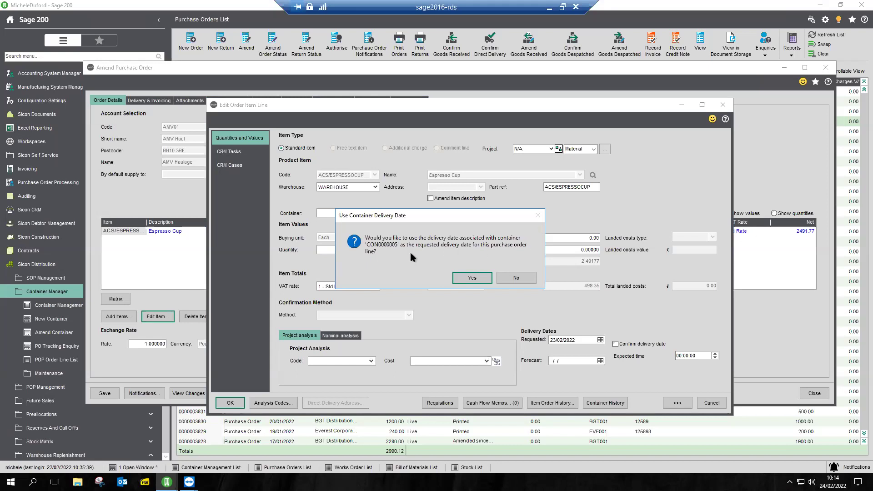
click(471, 278)
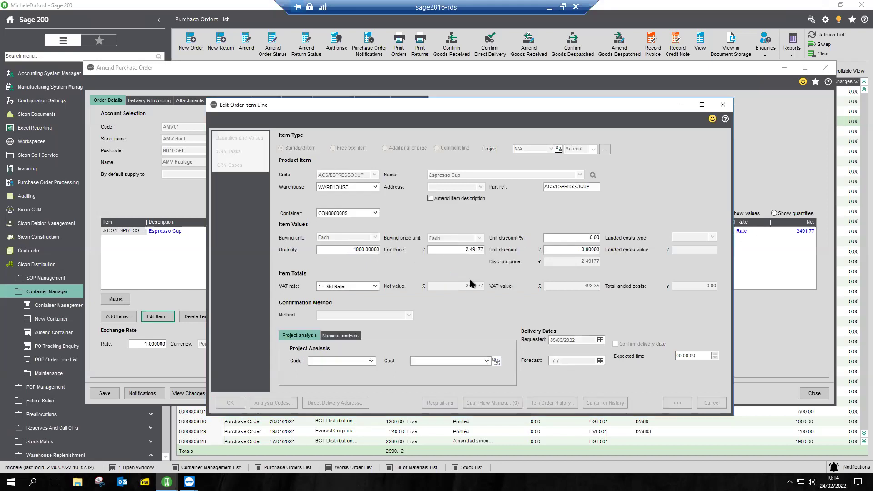
click(105, 393)
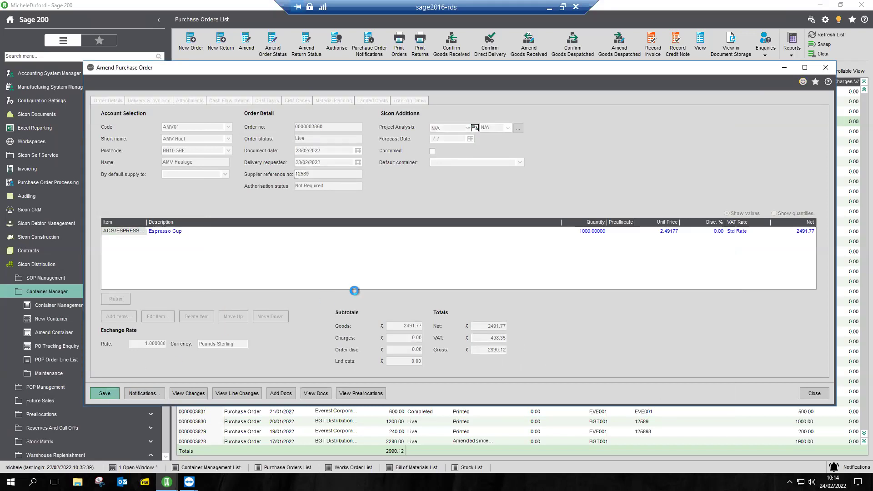
click(389, 299)
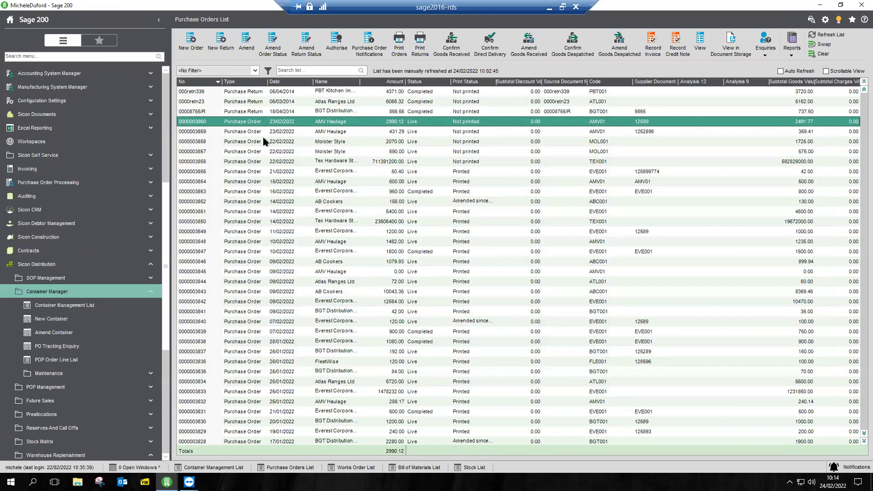
Assign container CON0000005 to the Kettle line of AMV Haulage's 431.29 purchase order, adopting the container's delivery date
click(232, 132)
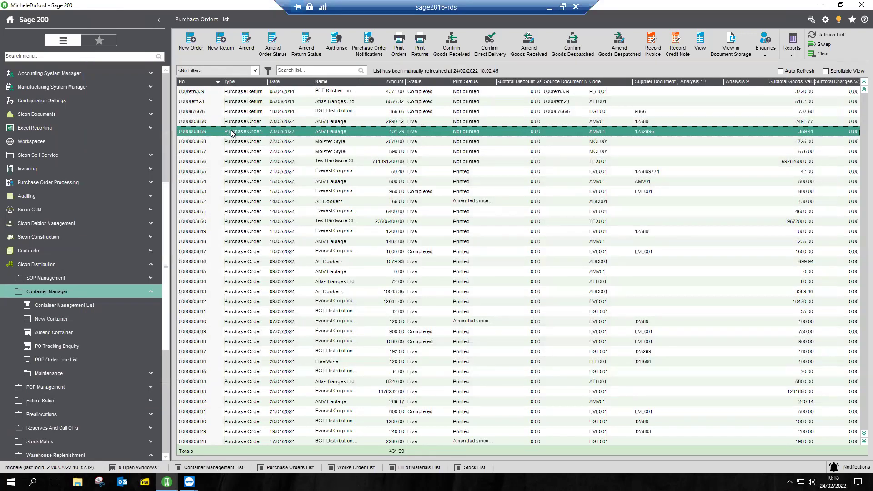
double_click(253, 135)
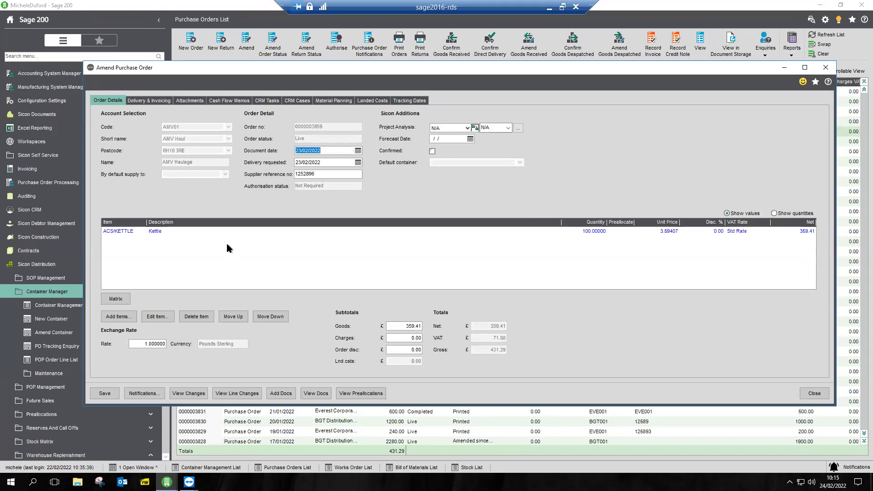
click(113, 232)
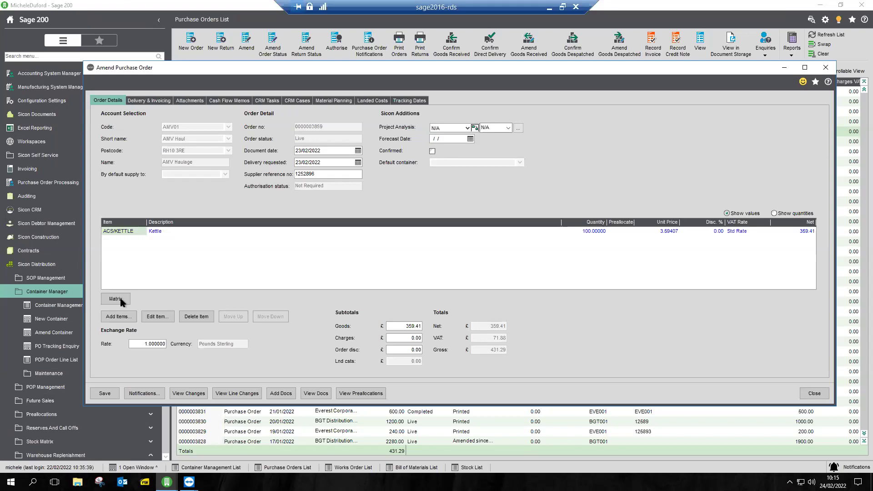
click(158, 317)
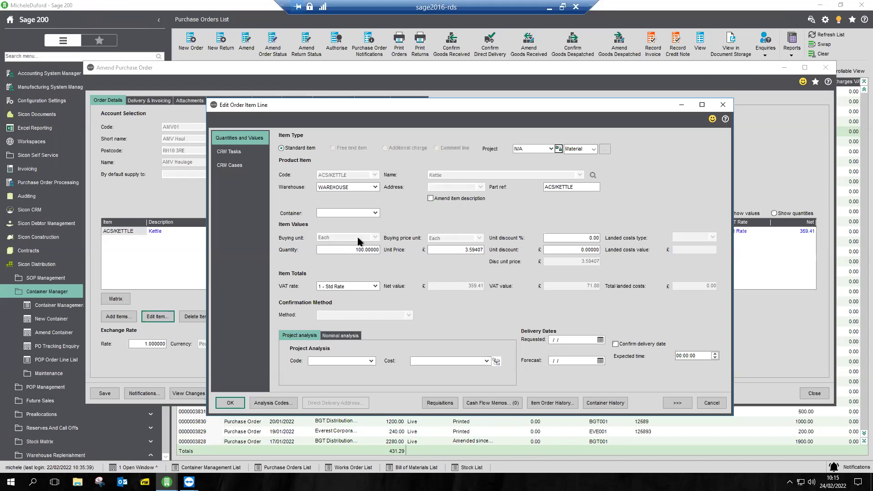
click(372, 214)
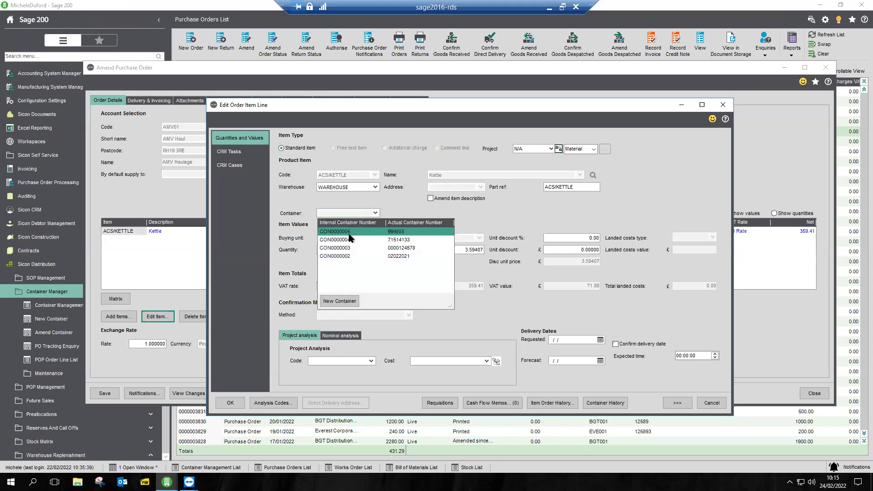
click(337, 231)
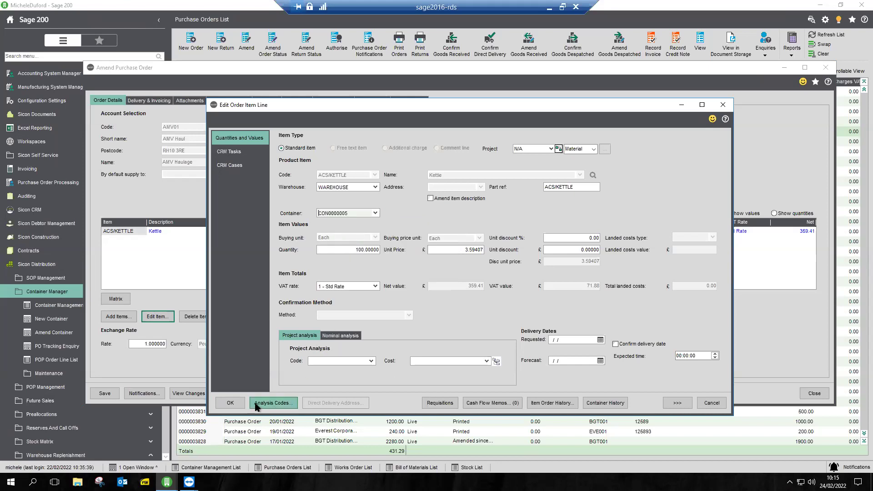
click(240, 402)
click(466, 279)
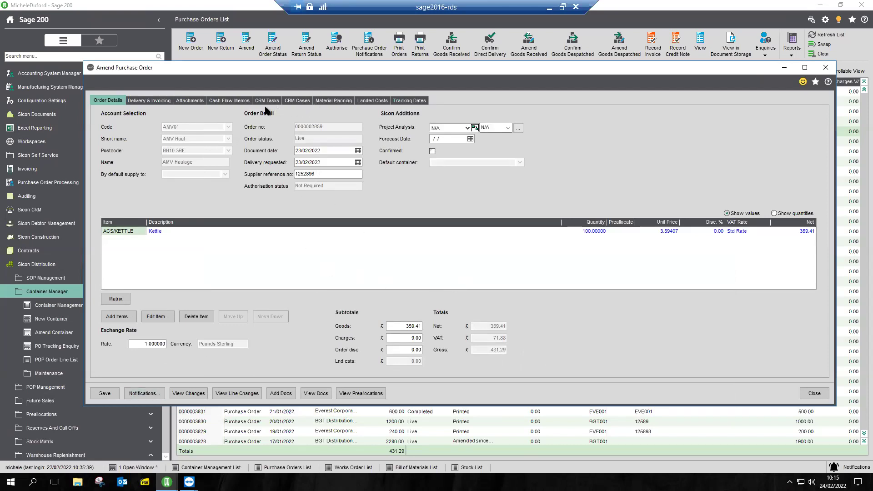
Check the Kettle order's tracking dates, declining to set up tracking profiles, and save the purchase order
click(414, 101)
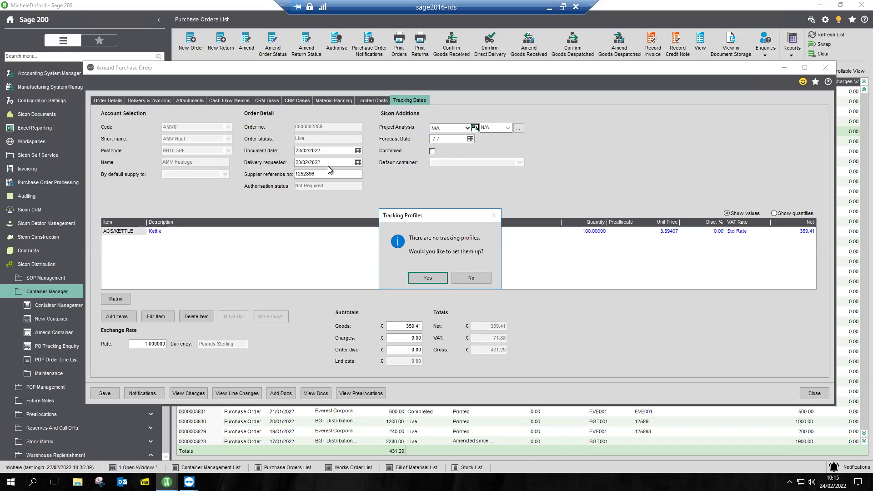
click(461, 277)
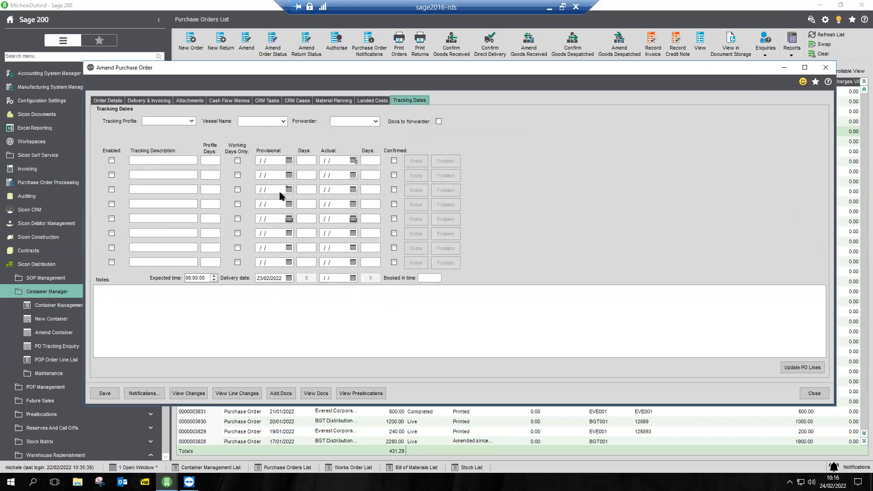
click(191, 122)
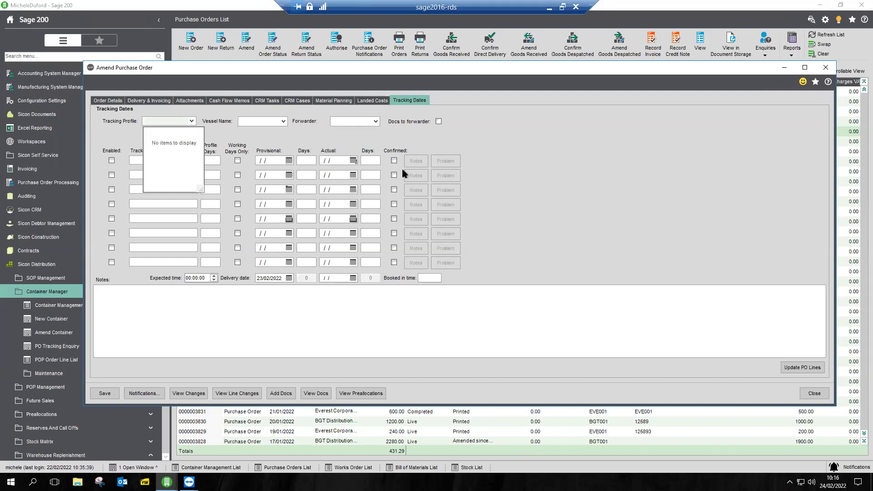
click(568, 232)
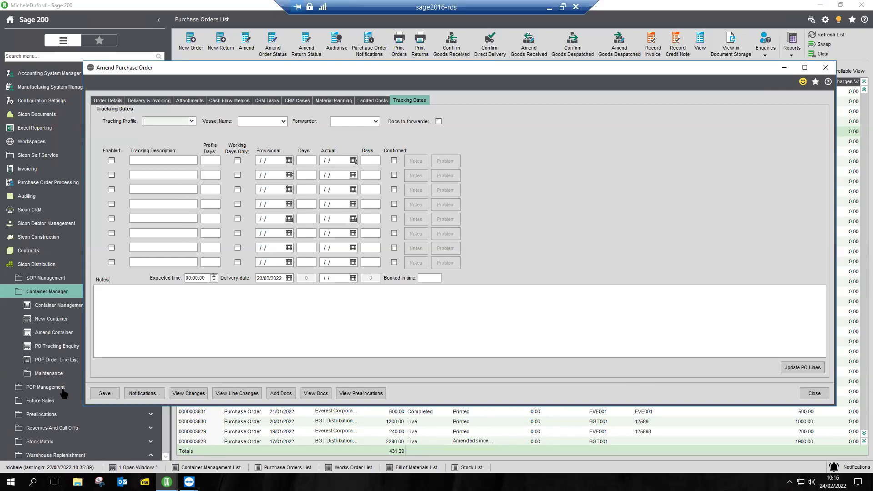
click(108, 395)
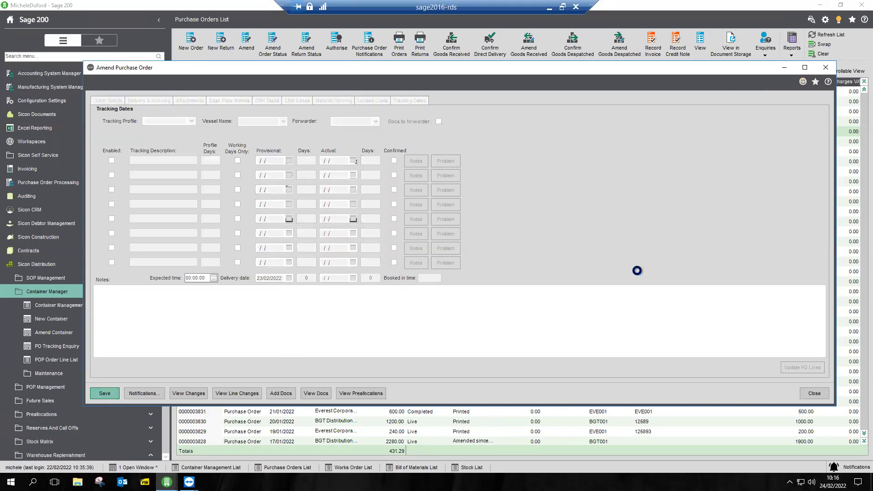
click(388, 298)
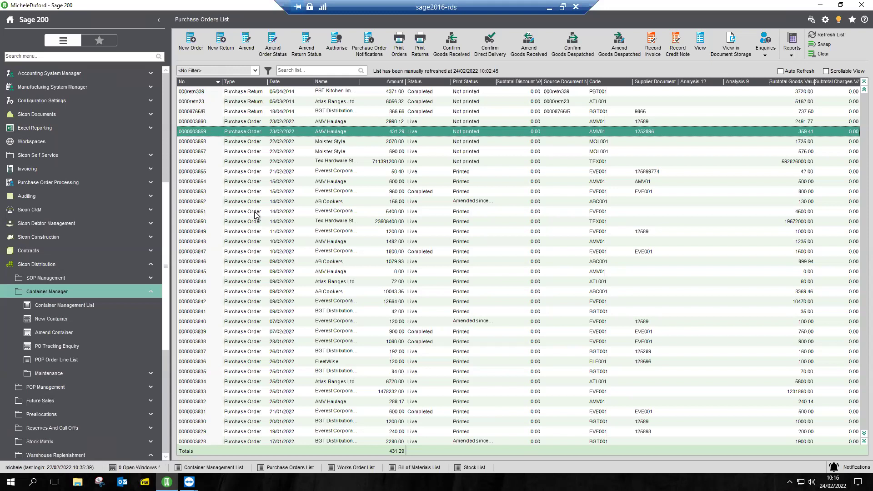
Review the purchase order lines assigned to container CON0000005 in its summary and close the container
click(224, 469)
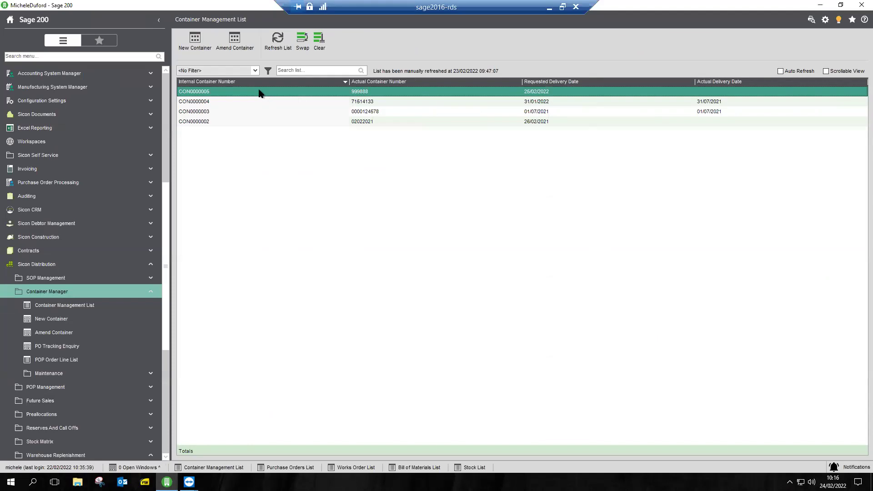
double_click(259, 93)
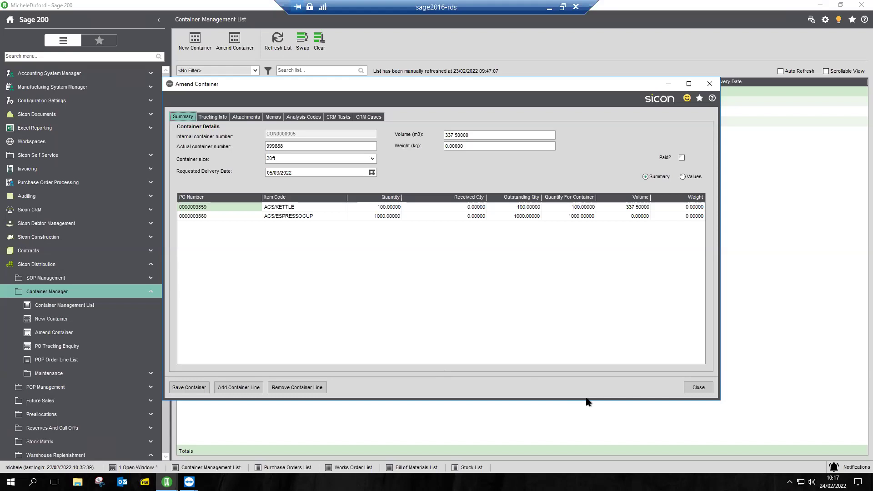
click(699, 387)
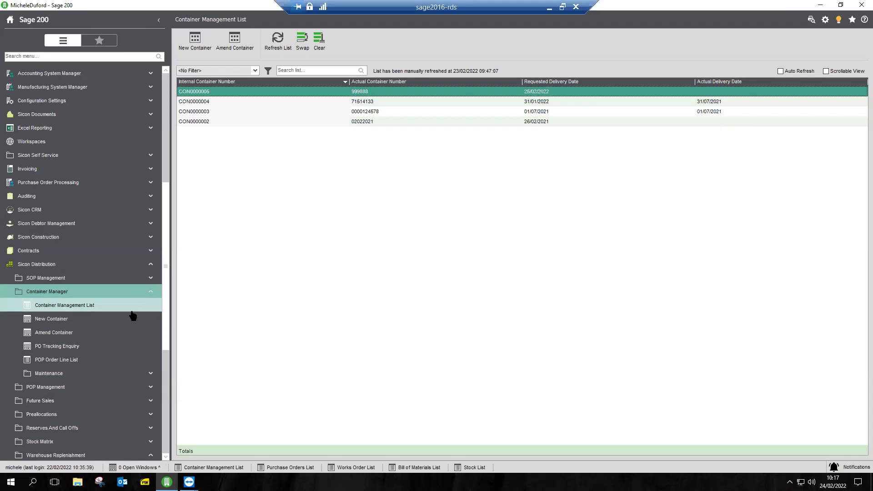
Start a new stock shortage transfer with despatch date 24/02/2022 and FACTORY as the destination warehouse
scroll(132, 316, down, 2)
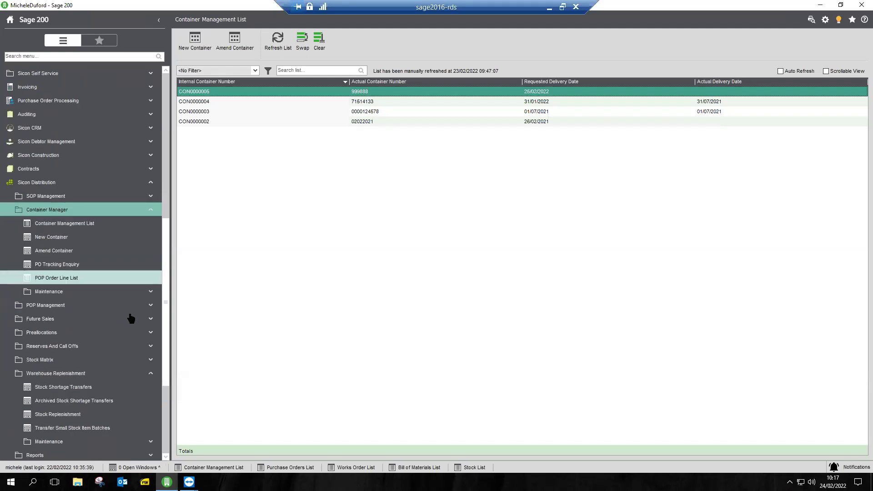
scroll(131, 318, down, 1)
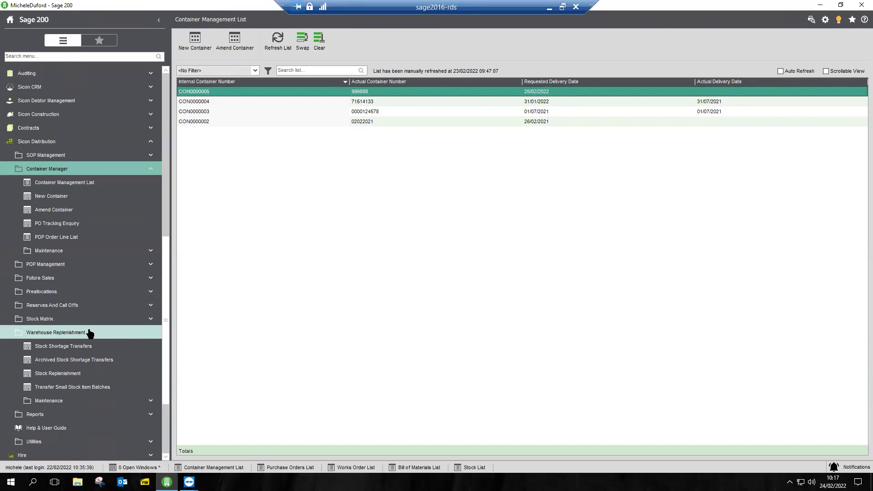
click(68, 347)
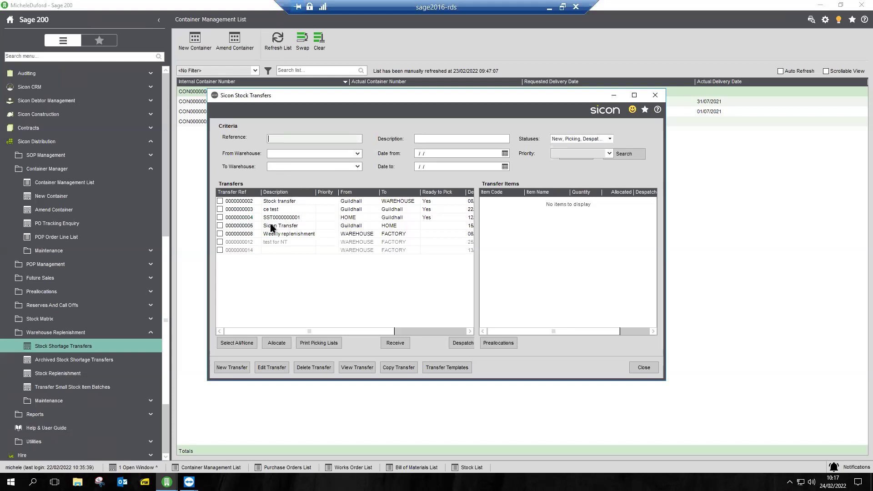
click(241, 370)
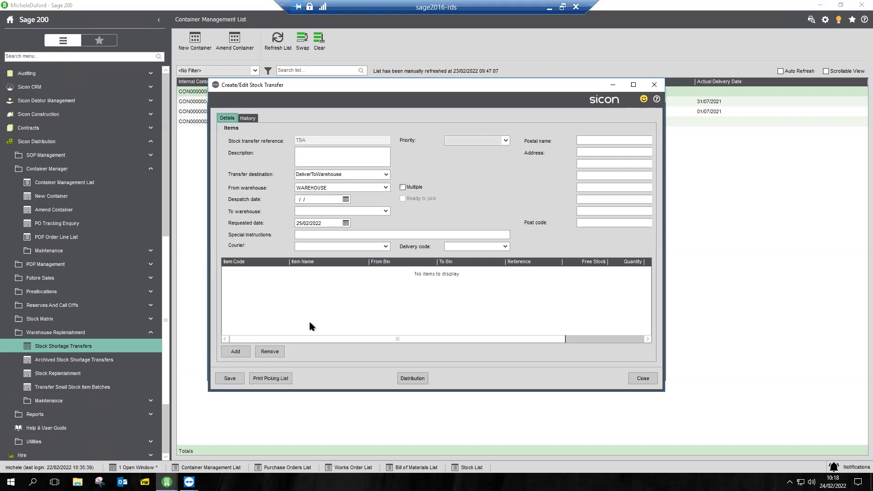
click(346, 200)
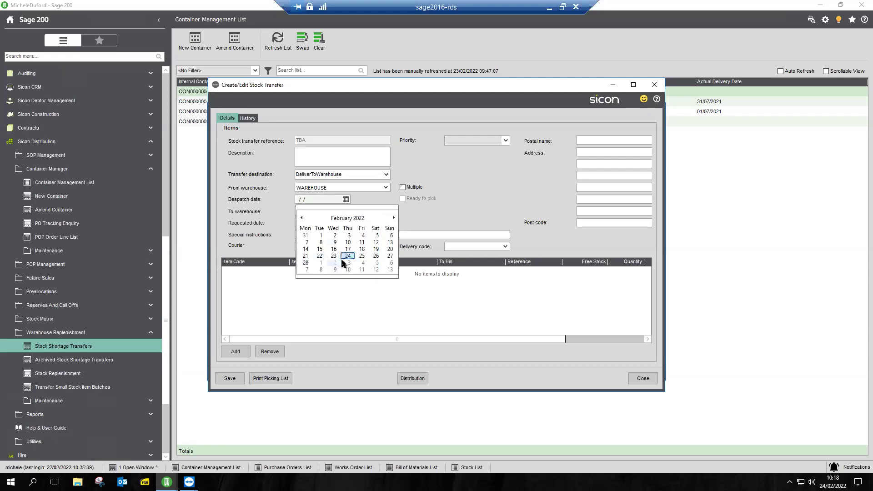
click(348, 256)
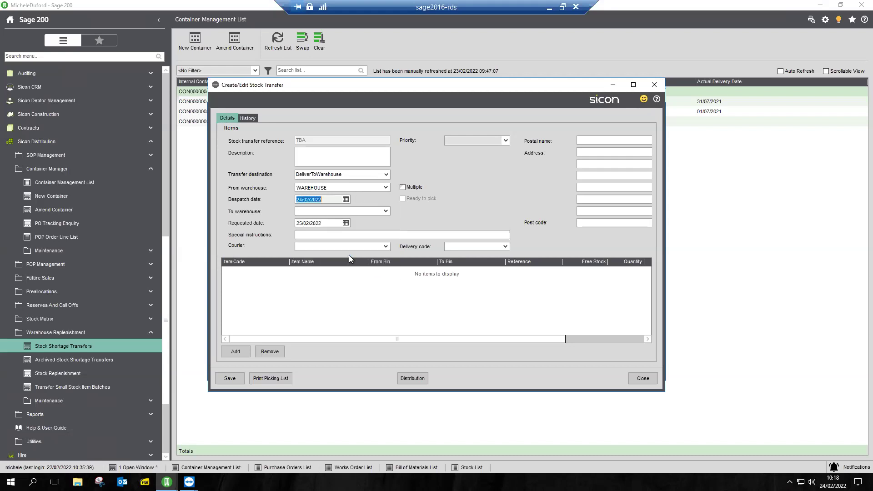
click(383, 212)
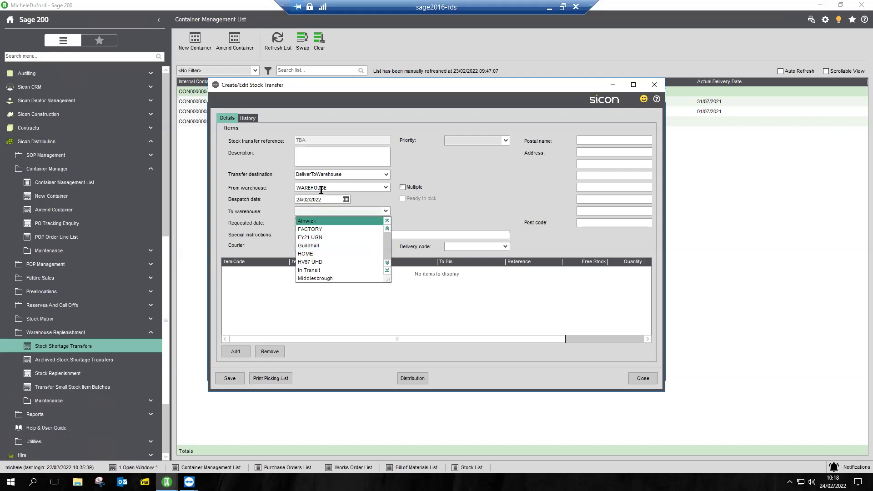
click(327, 230)
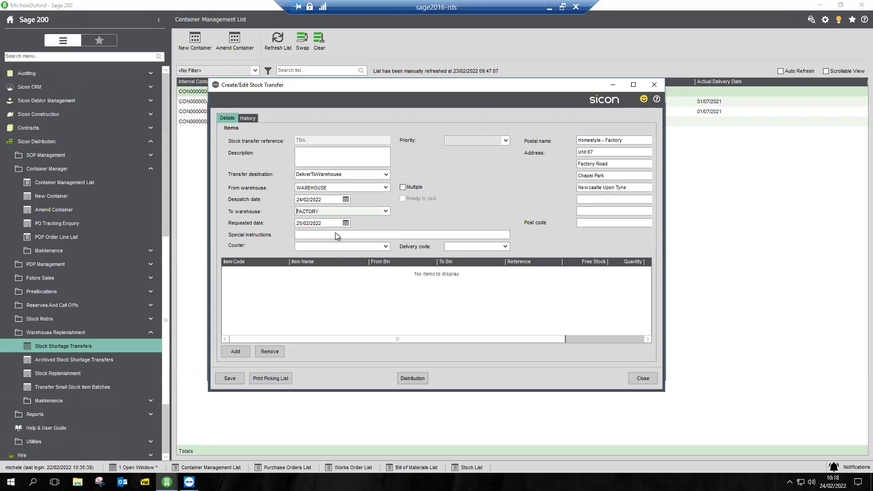
Add an item line for ACS/DOORPACK, the Door Handle Pack, to the stock transfer
click(237, 352)
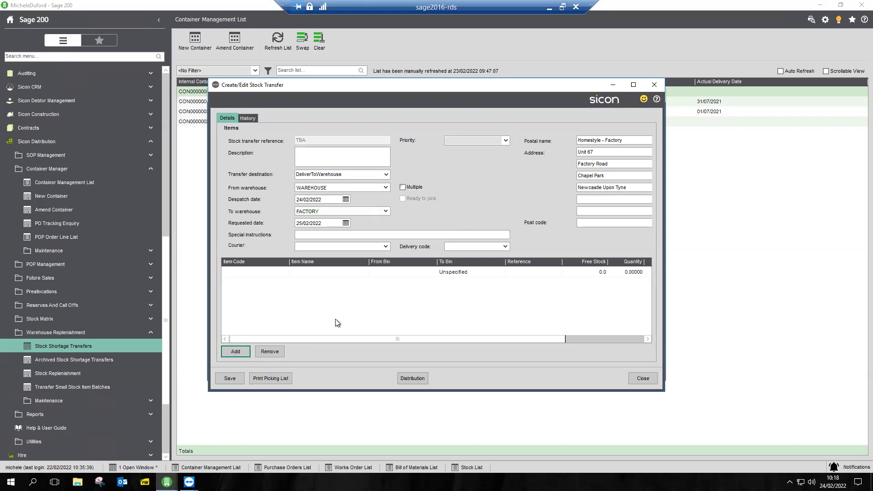
click(253, 272)
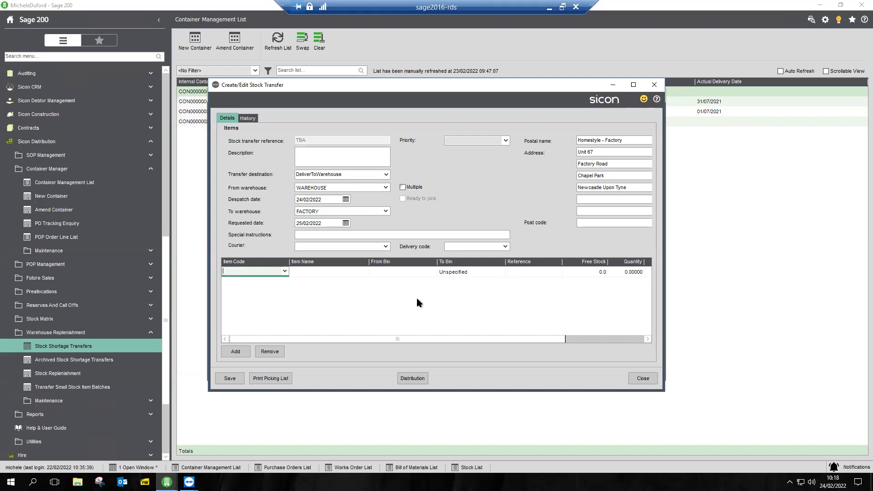
click(285, 272)
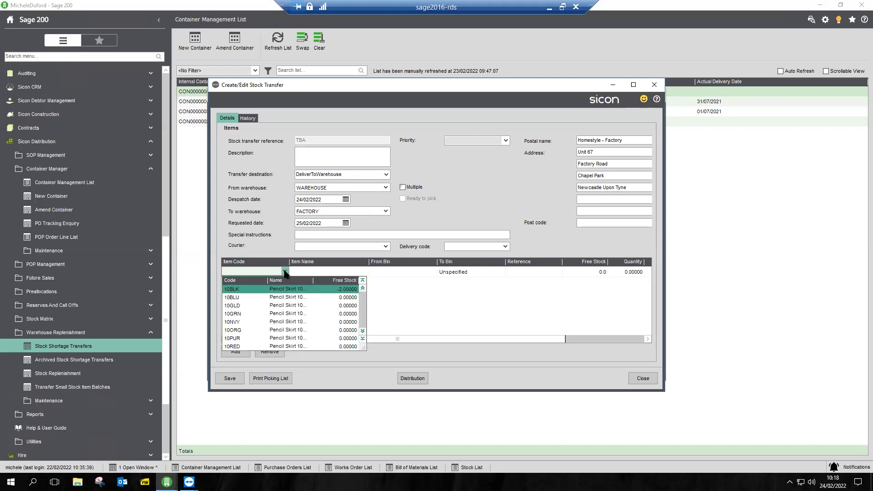
key(Down)
key(Down)
key(Down)
scroll(327, 305, down, 5)
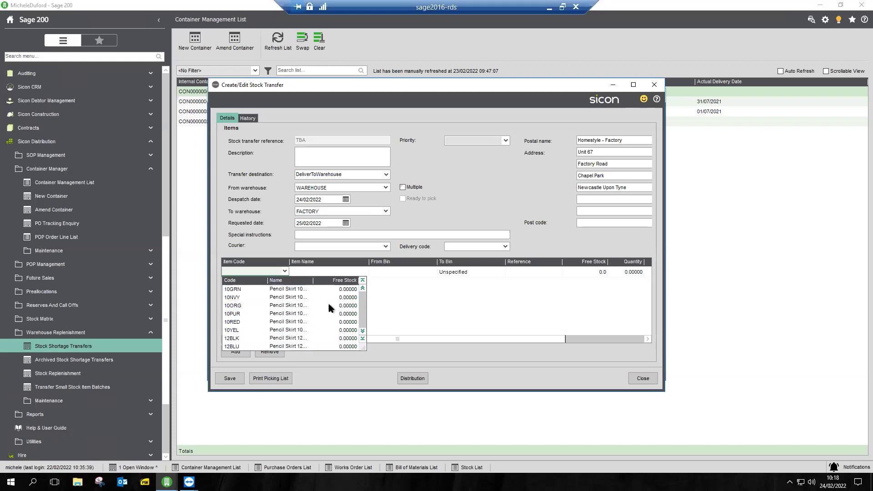
click(362, 331)
click(362, 331)
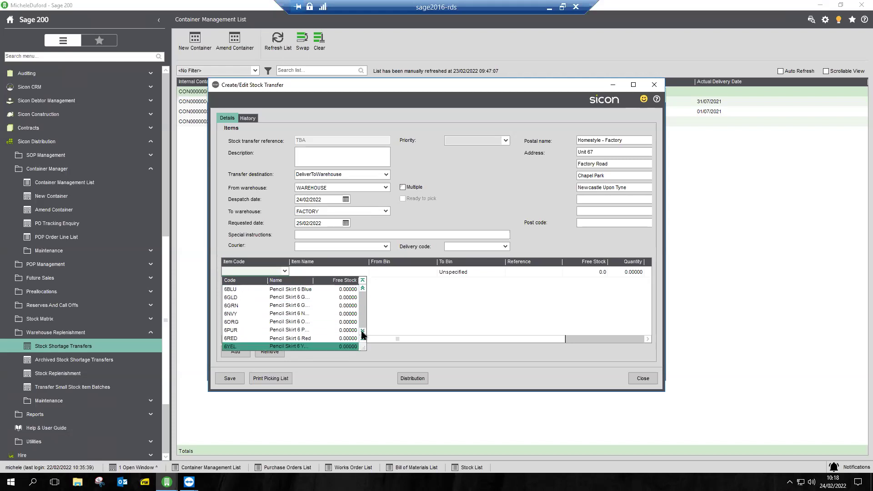
click(362, 331)
click(362, 331)
click(363, 331)
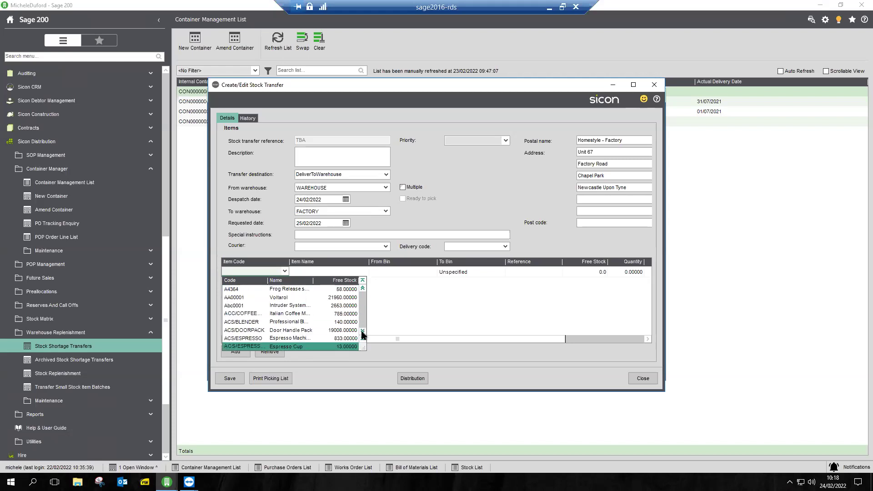
click(299, 330)
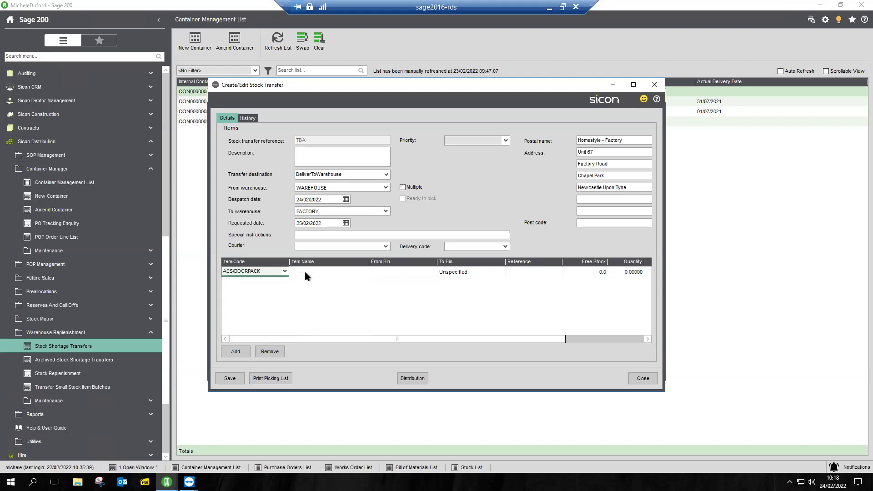
click(343, 274)
Set the Door Handle Pack line to move 10 units from bin AC-10-A to bin GoodsIn
click(388, 273)
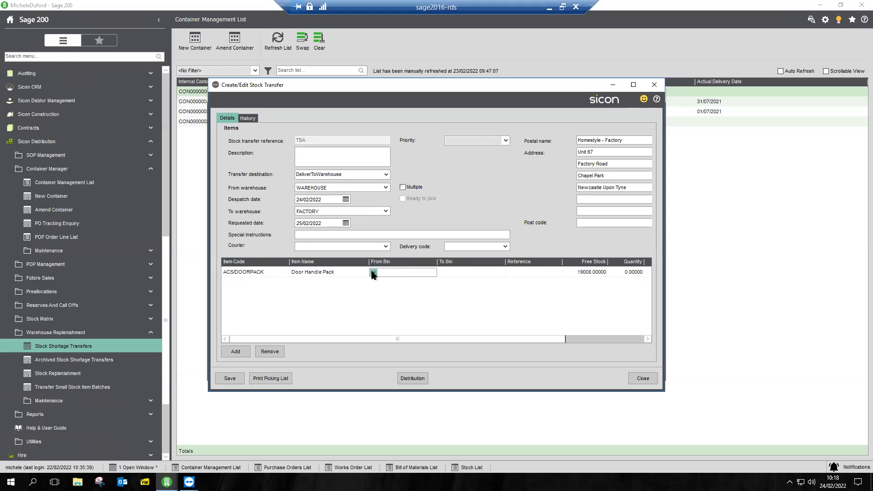
click(374, 272)
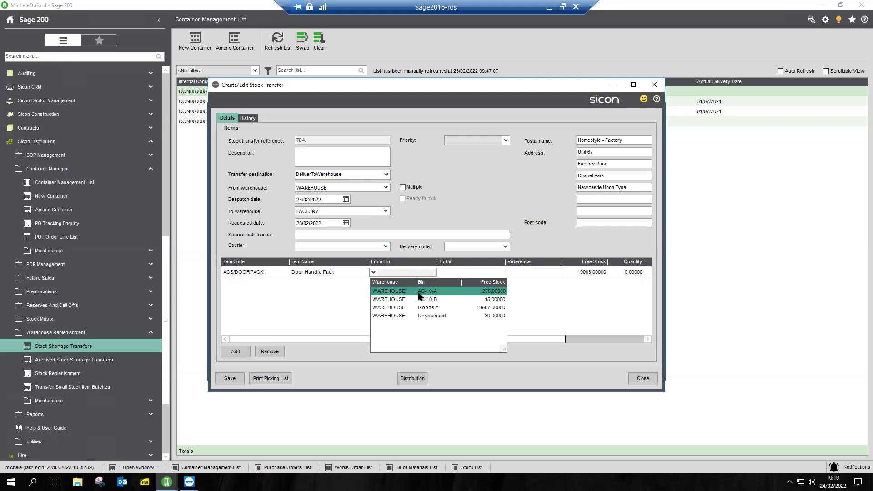
click(419, 293)
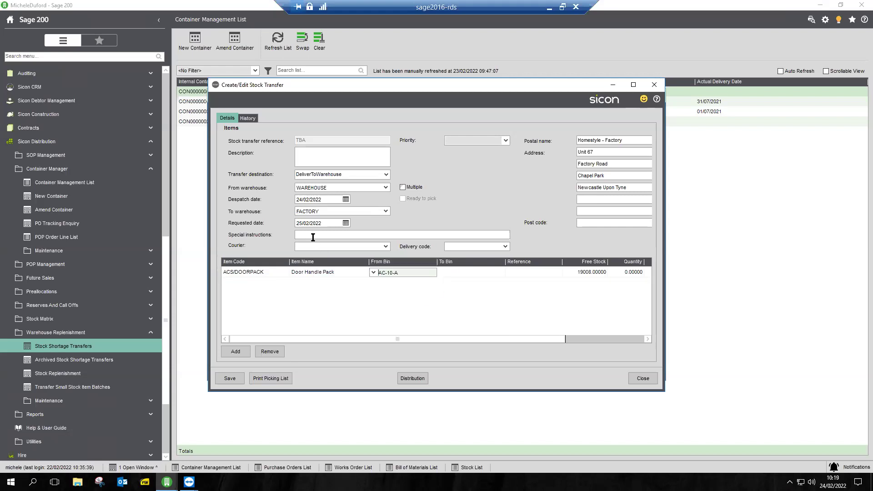
click(483, 272)
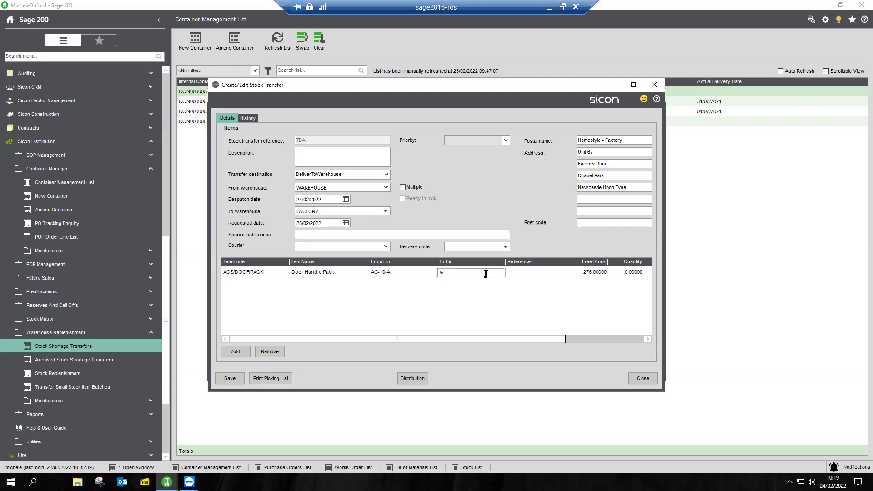
click(441, 272)
click(465, 294)
click(620, 275)
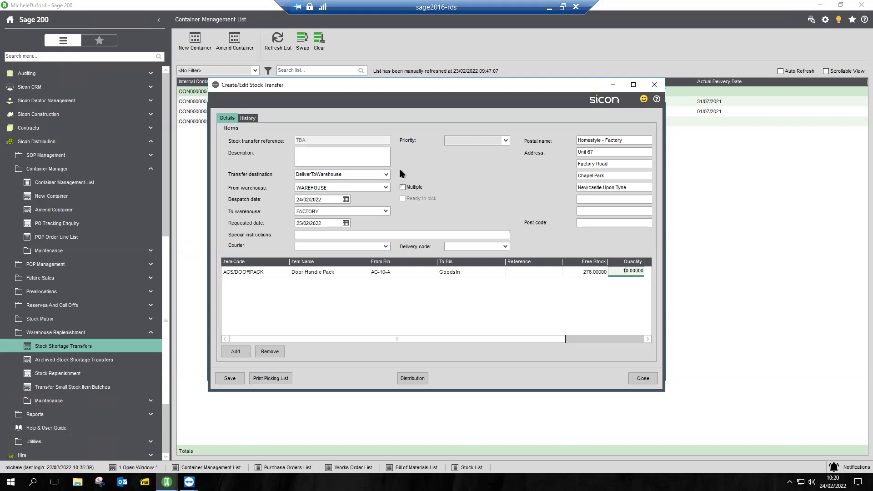
Widen the transfer window, allocate 10 units to the Door Handle Pack line and save the transfer
drag(665, 219, 802, 217)
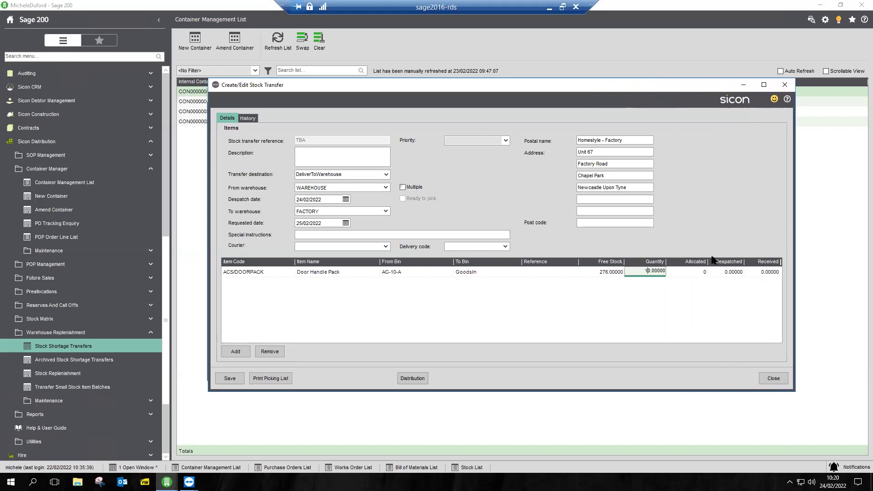
click(687, 272)
text(10)
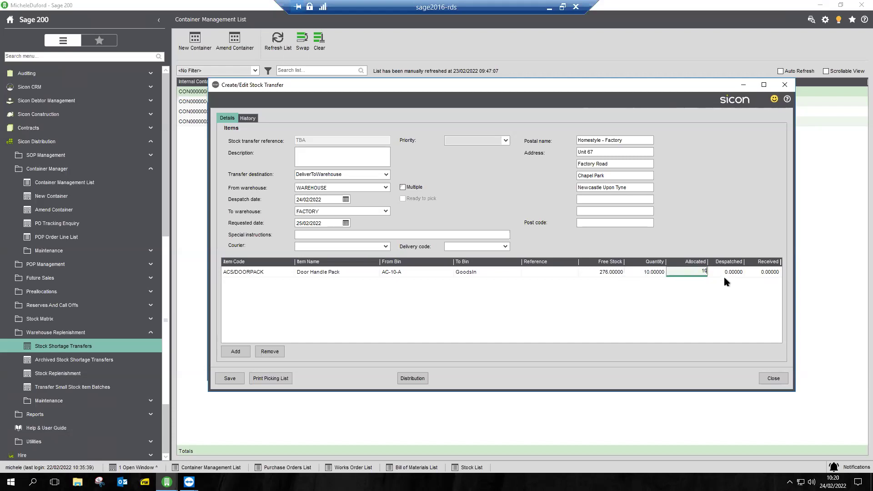
click(725, 275)
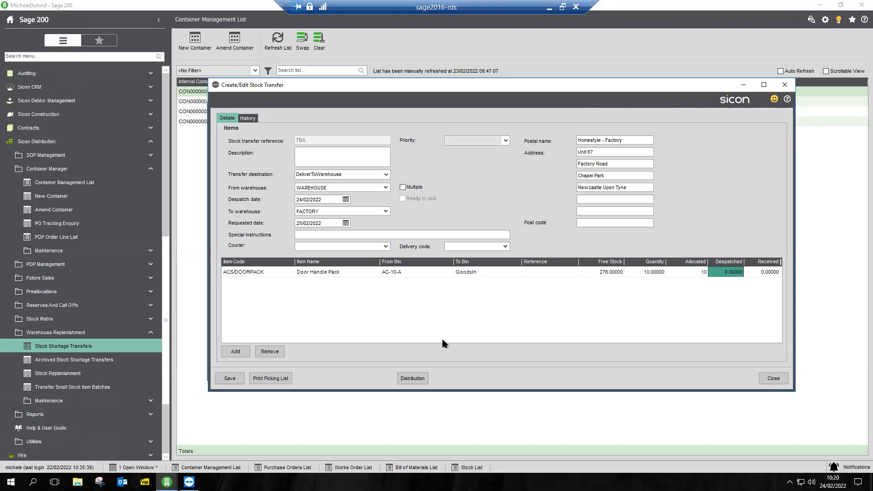
click(223, 381)
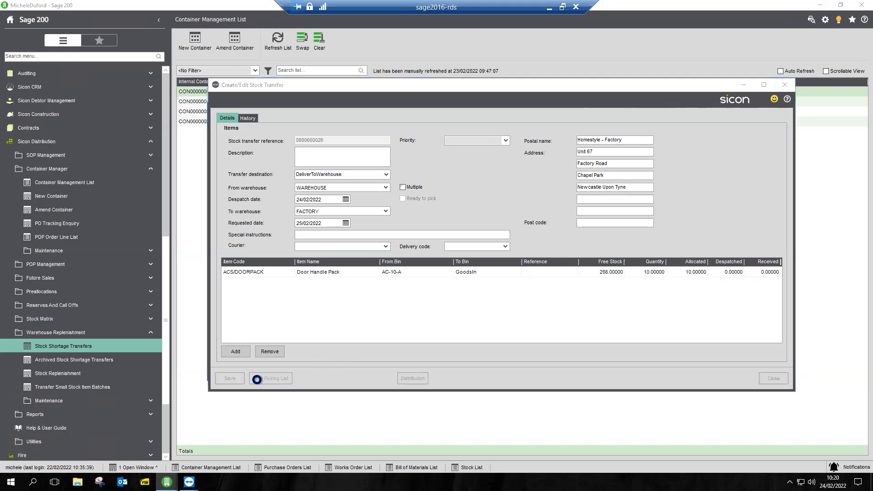
Produce the transfer's picking list, close its preview and save the transfer
click(271, 378)
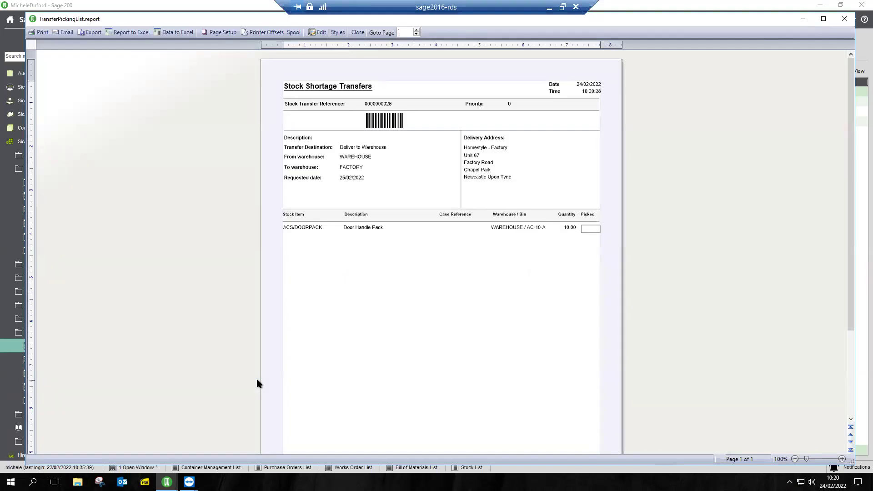
click(844, 18)
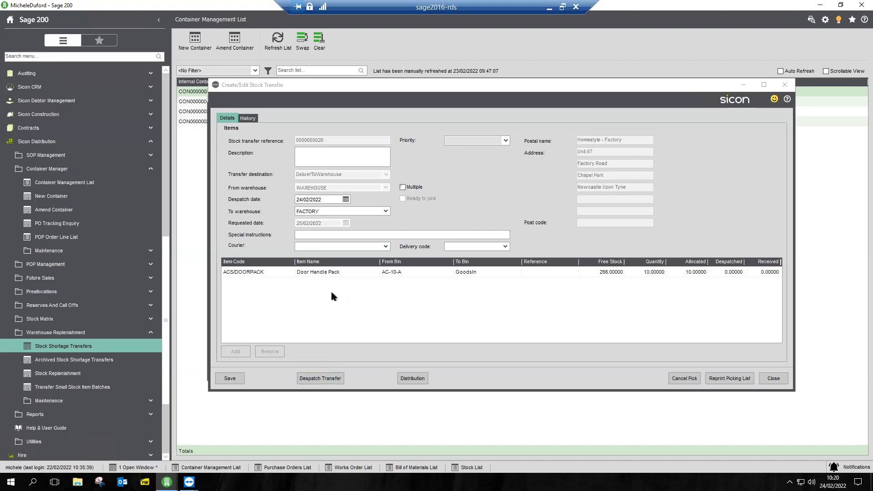
click(231, 378)
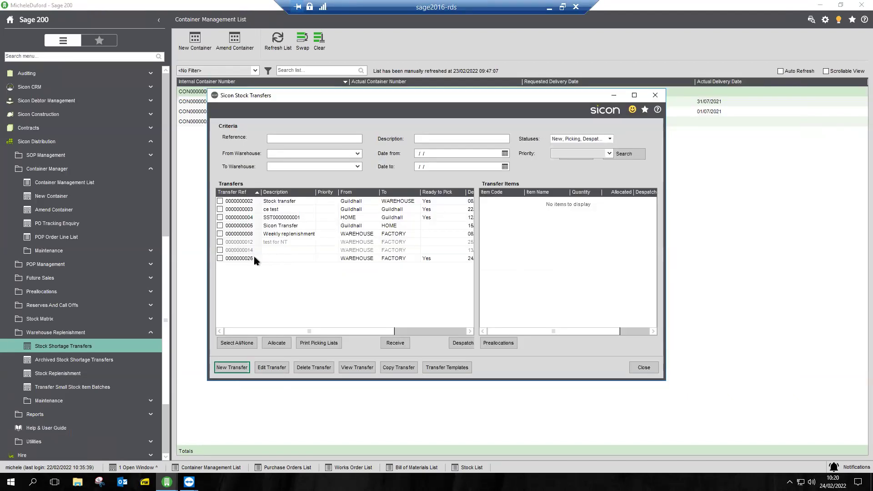
Give the new Door Handle Pack transfer the description "Test for Envisage", save it and close the stock transfers window
click(240, 259)
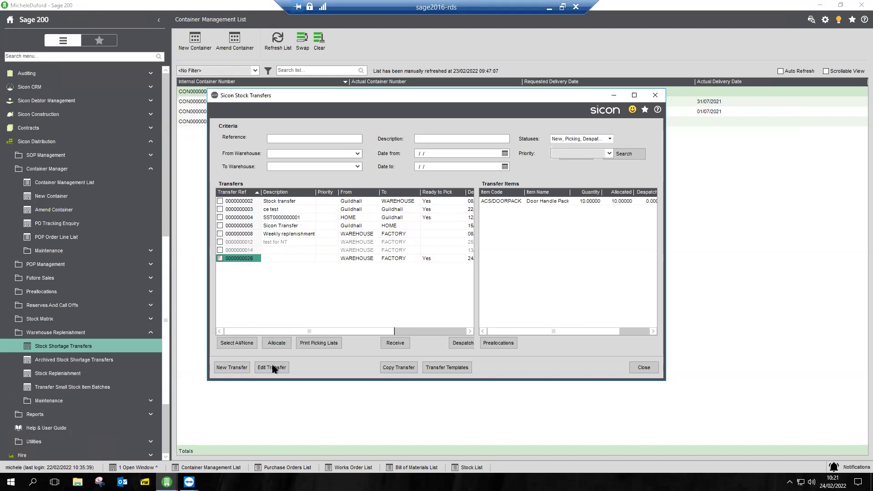
click(270, 368)
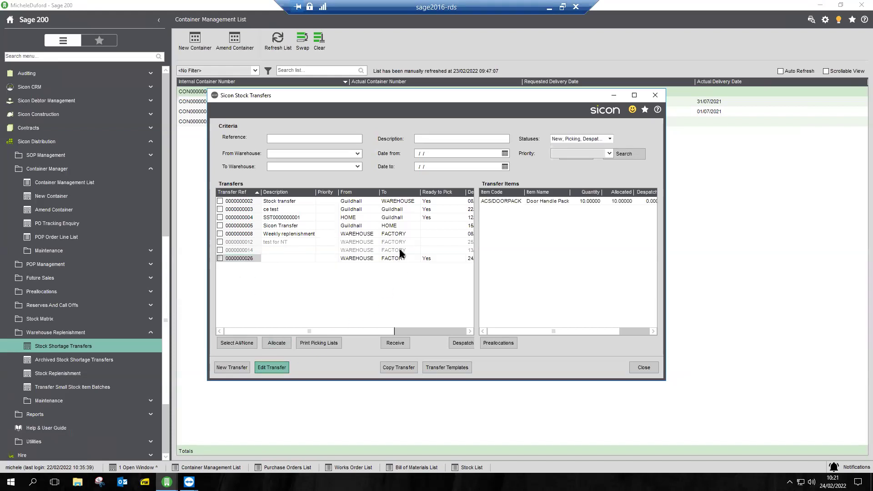
click(321, 157)
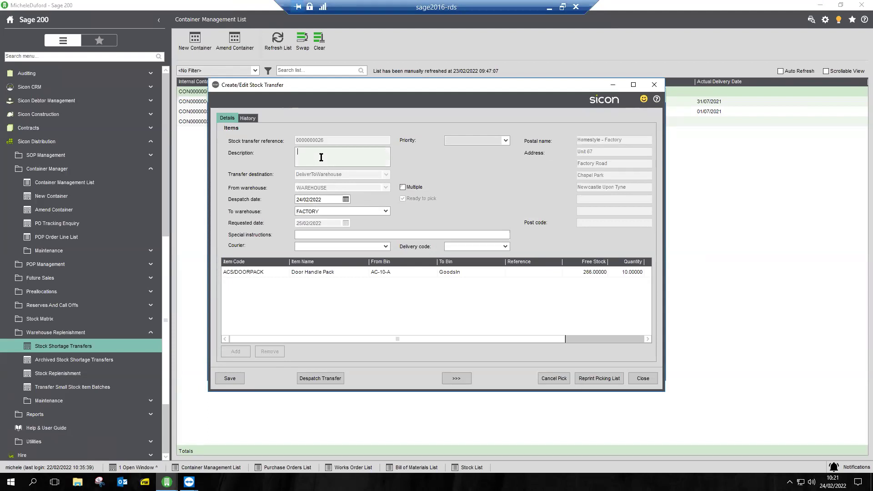
text(Test for Envisage)
click(229, 380)
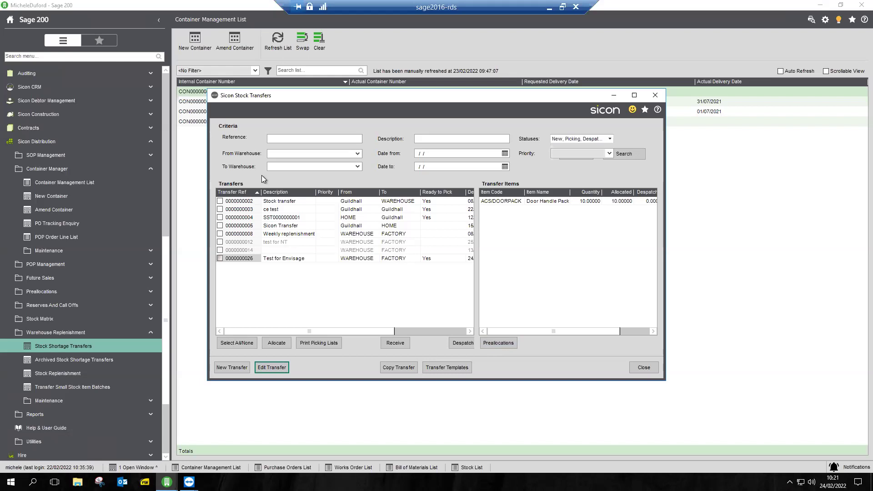
click(655, 97)
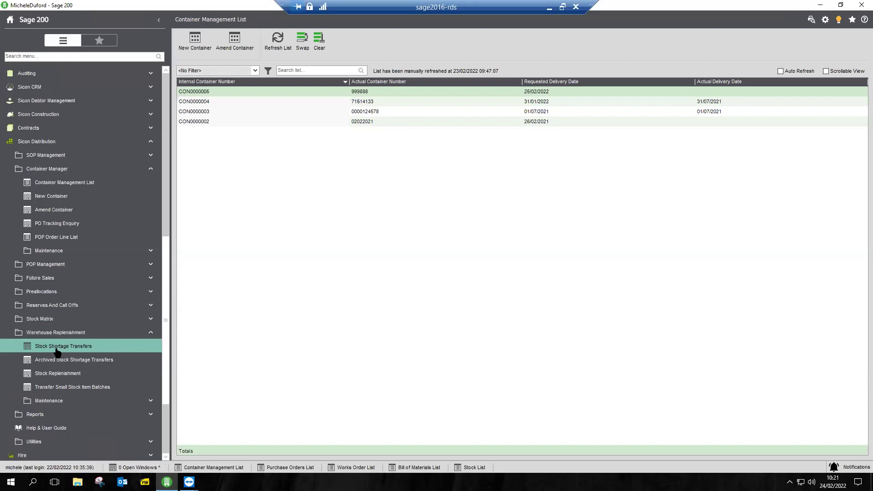
Open the Stock Replenishment screen to review its warehouse group, source and destination options, and close it
click(58, 374)
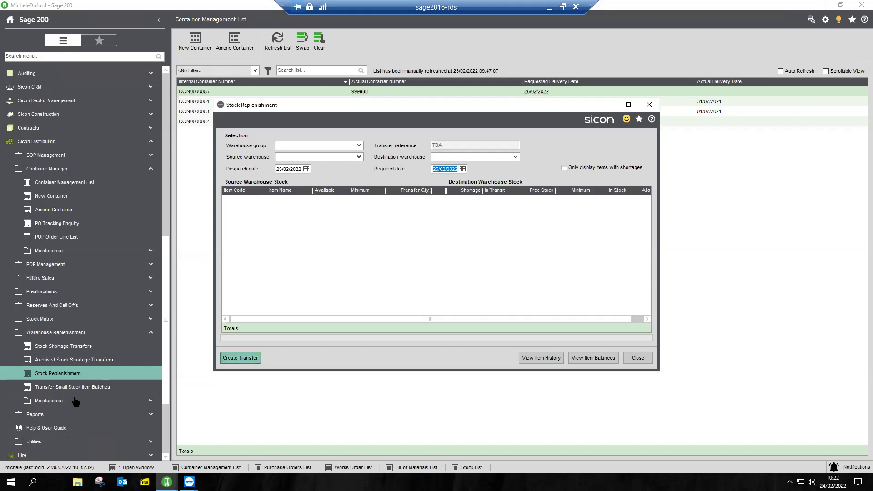
click(635, 360)
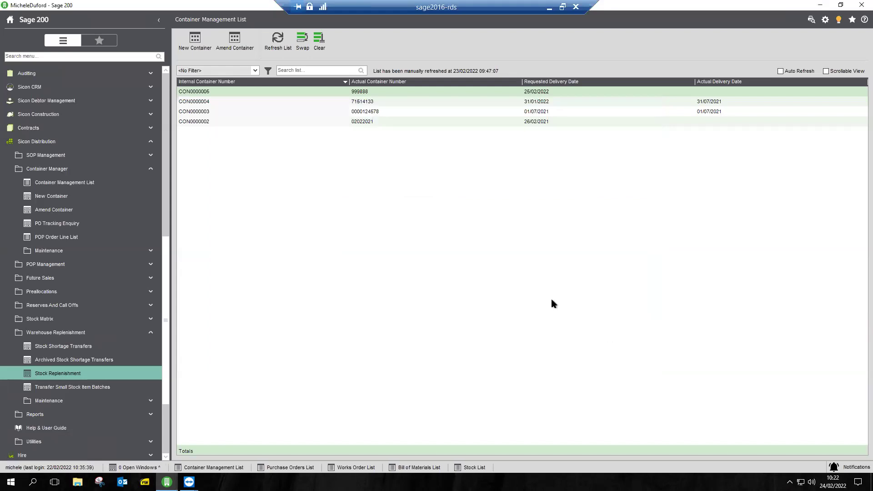
Bring up the purchase orders list and switch to the TeamViewer session showing the handheld device
click(168, 88)
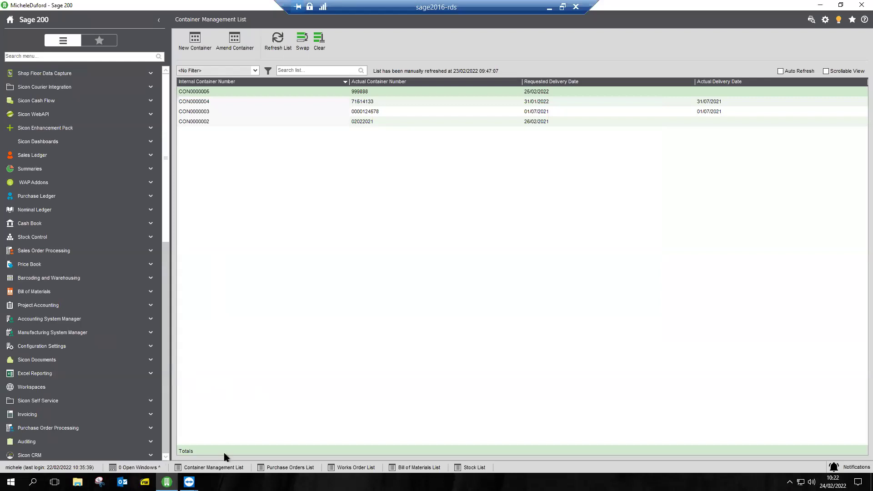
click(296, 468)
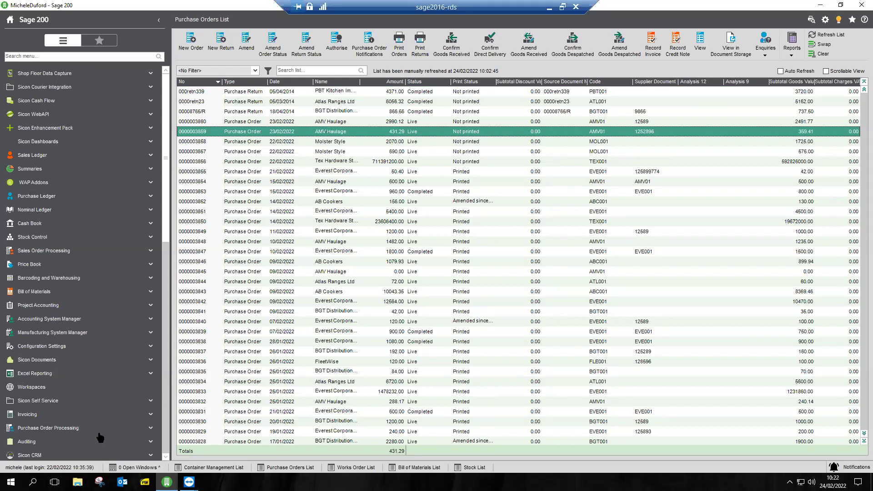
mouse_move(189, 482)
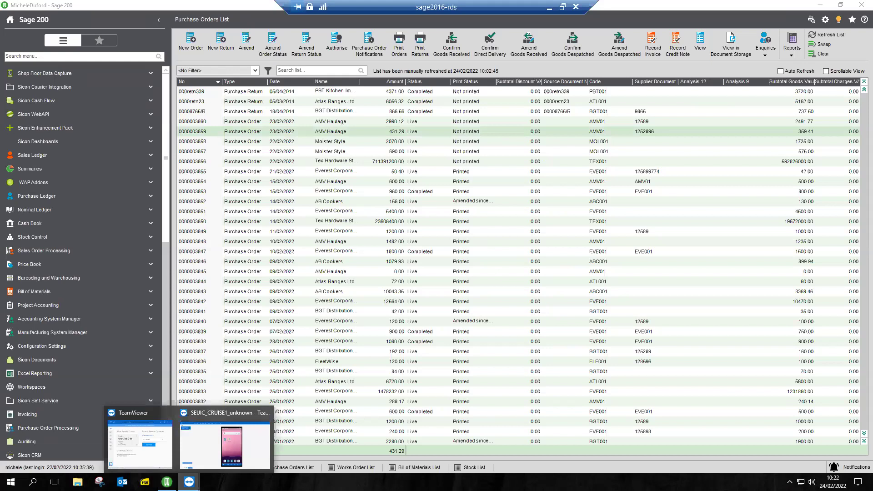
click(197, 446)
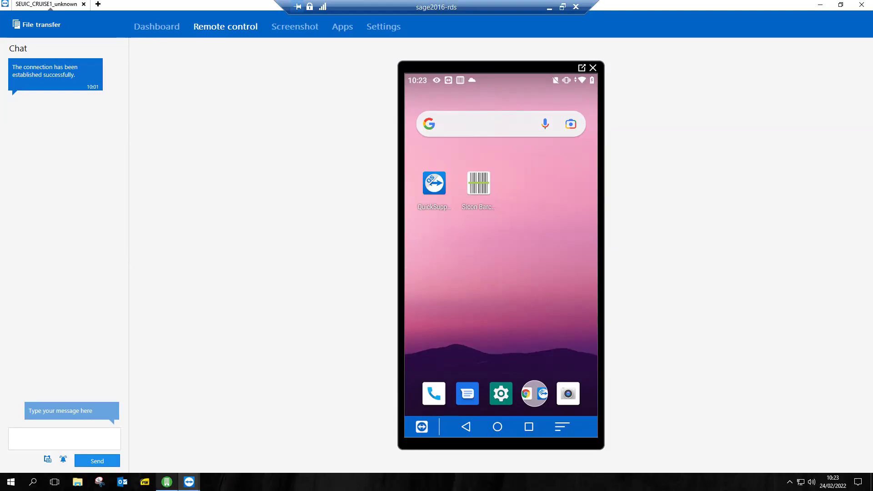
Return to Sage 200, review the second user's menu permissions in the Barcoding and Warehousing settings, and close without saving
mouse_move(167, 481)
click(159, 458)
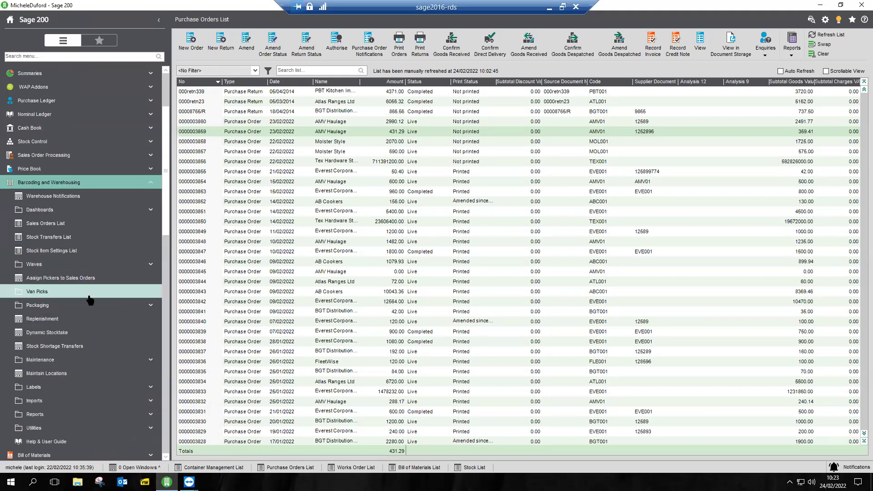
click(51, 430)
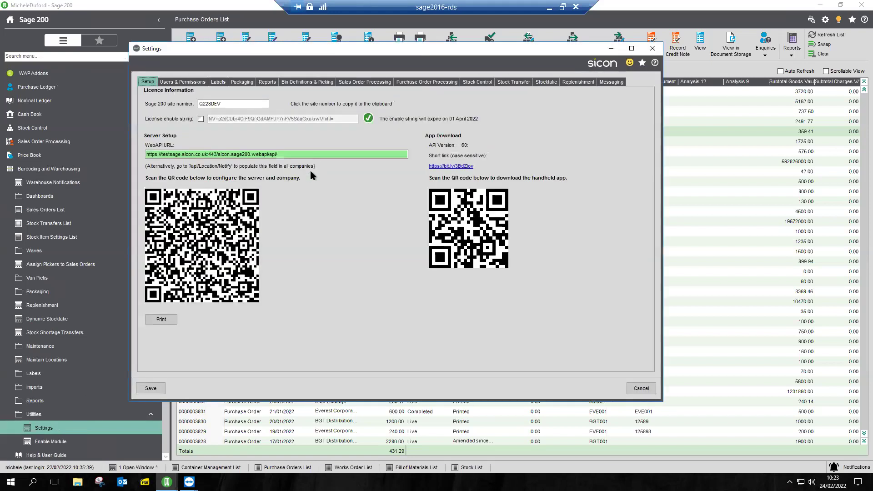
click(184, 82)
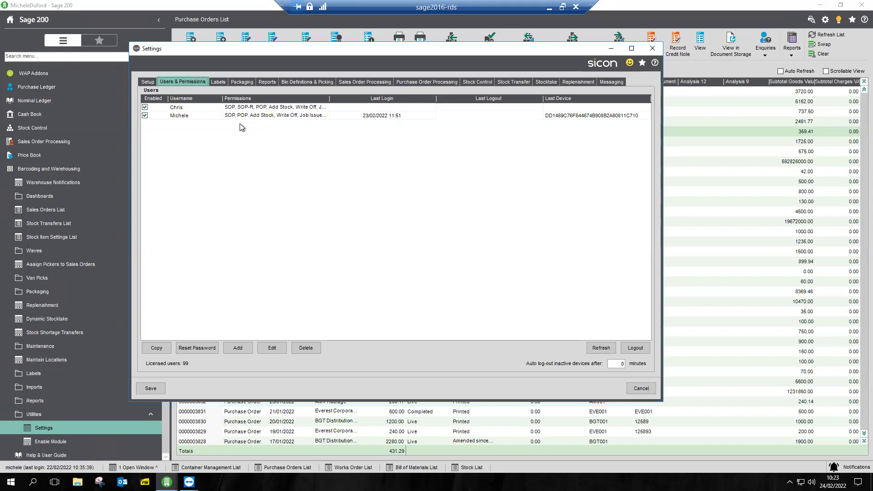
click(182, 116)
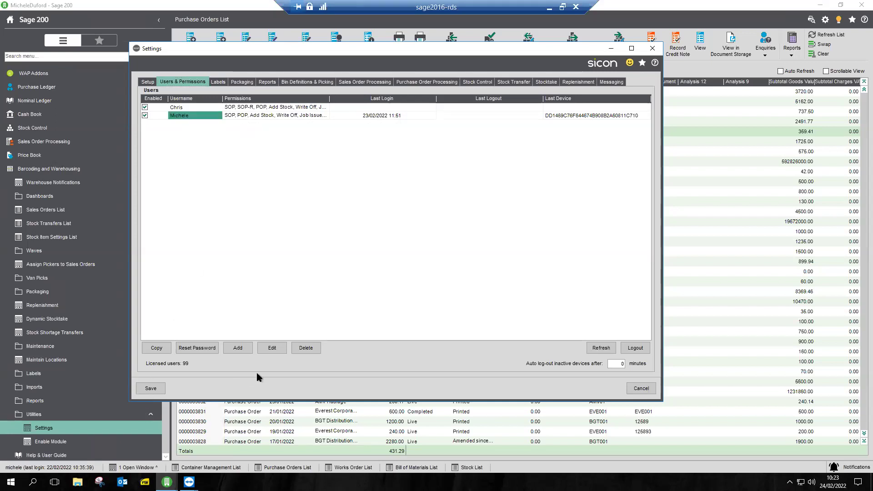
click(274, 350)
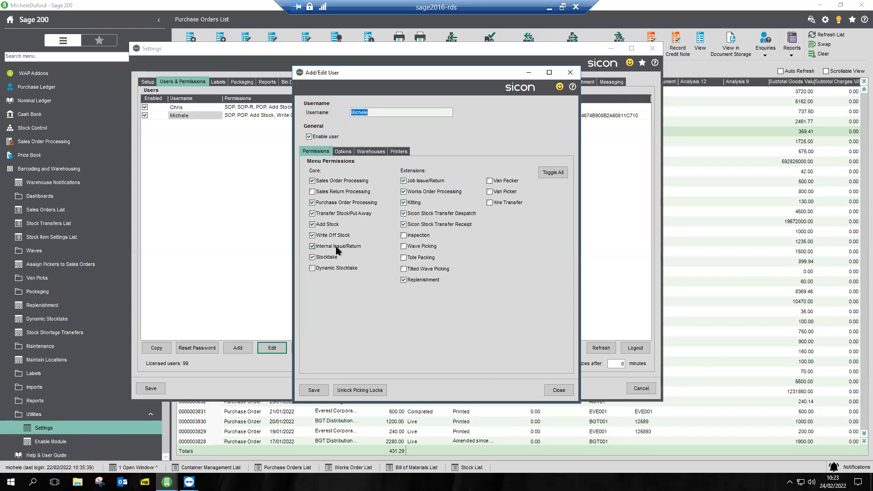
click(566, 392)
click(641, 388)
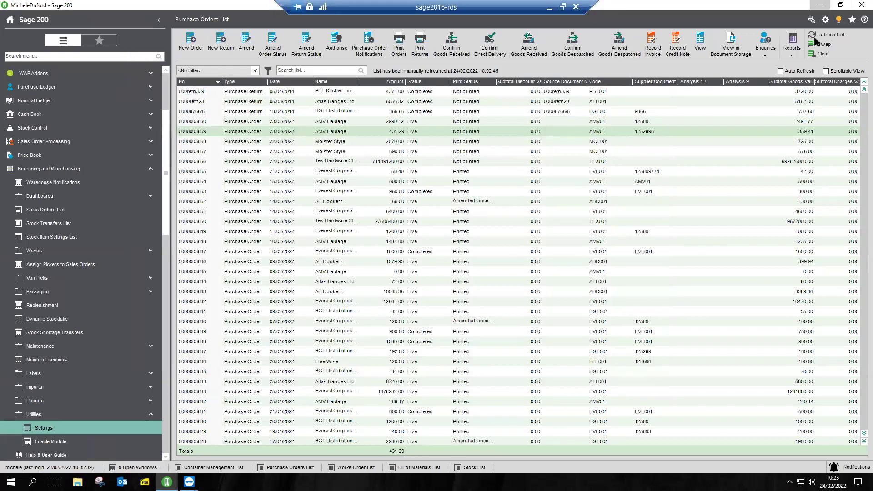
On the handheld in TeamViewer, open the AB Cookers purchase order and enter received quantities of 54 for ABBuiltIn/15/21/2 and 18 for ABCookHoods/23/2
click(821, 5)
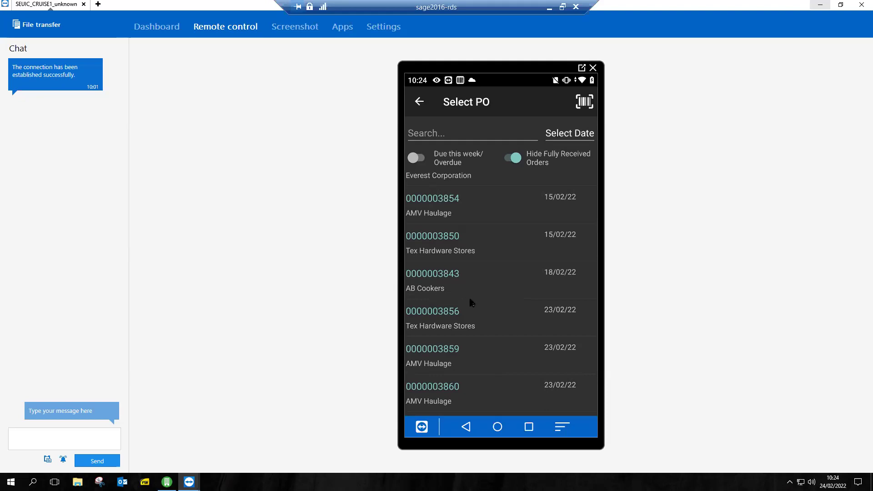
click(453, 285)
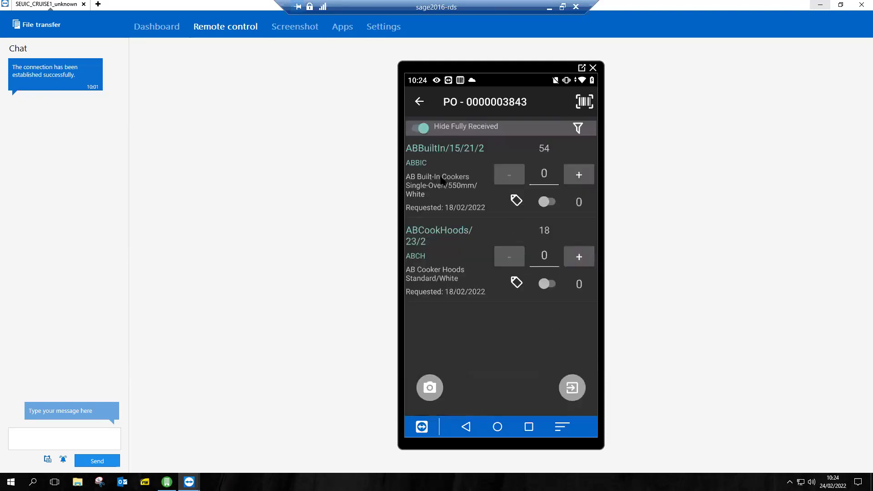
click(534, 178)
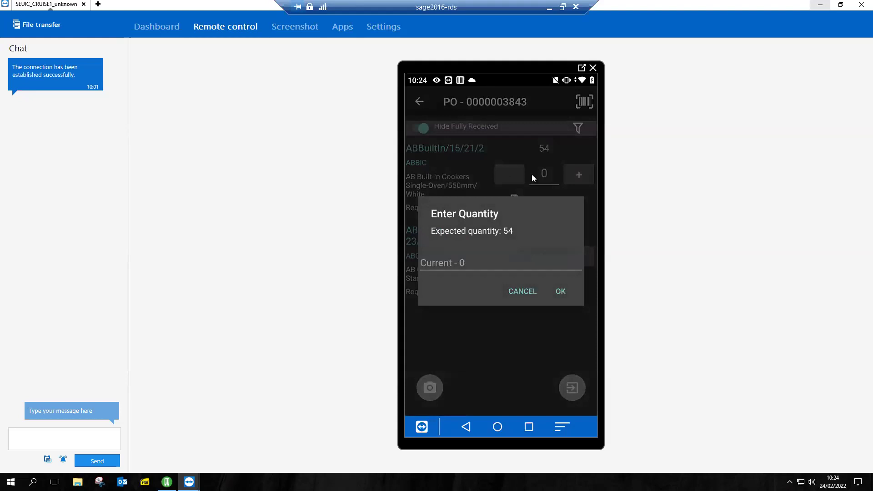
text(54)
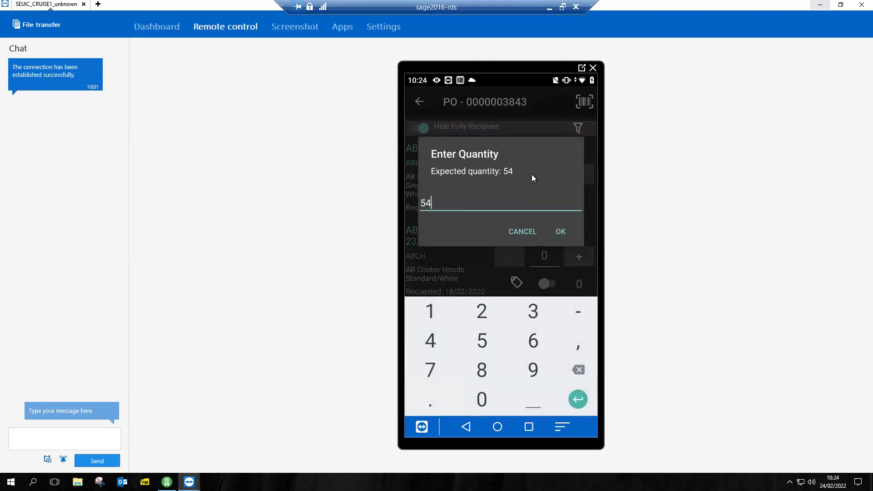
key(Return)
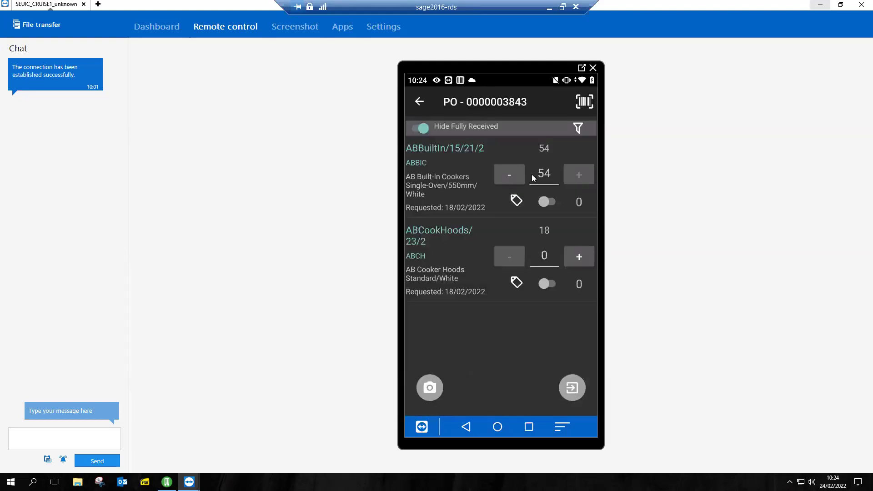
click(531, 173)
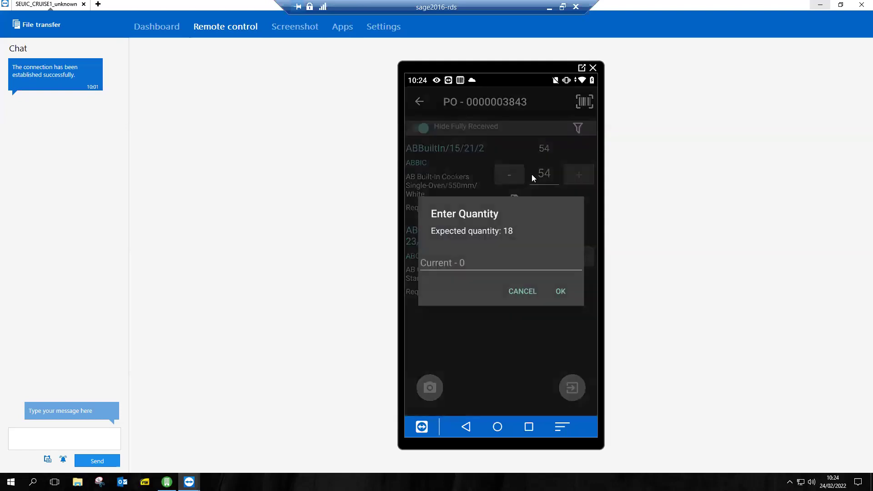
text(18)
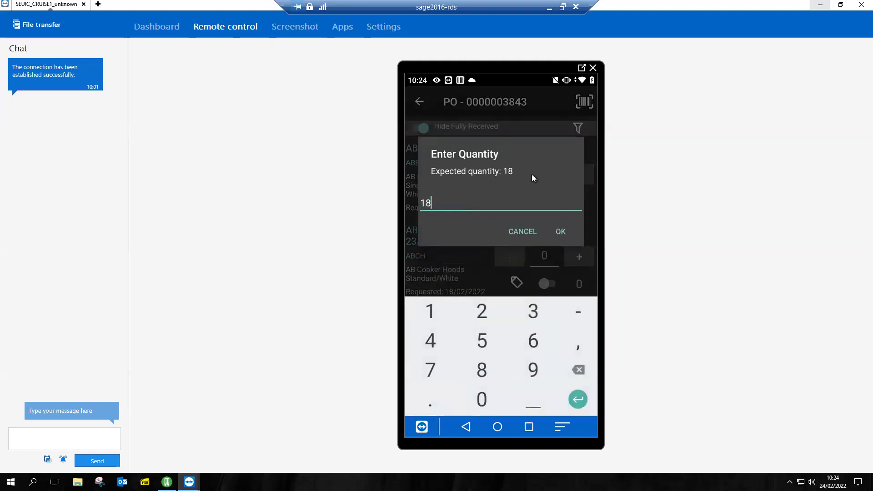
key(Return)
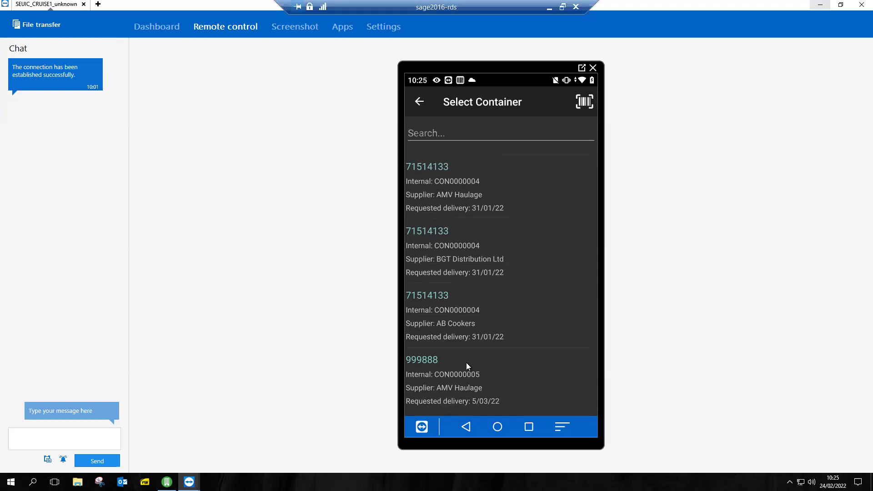
Open AMV Haulage's container 999888 for receipt, show all expected supplier container items and set them all as received
click(435, 385)
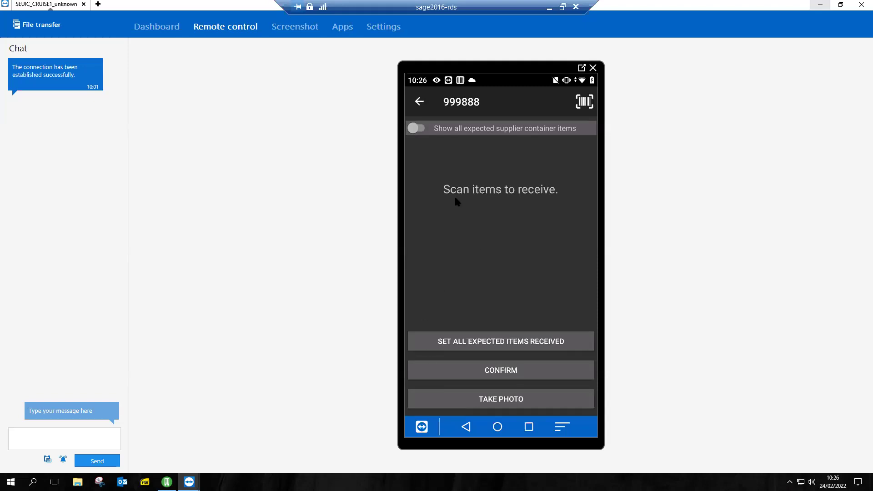
click(419, 136)
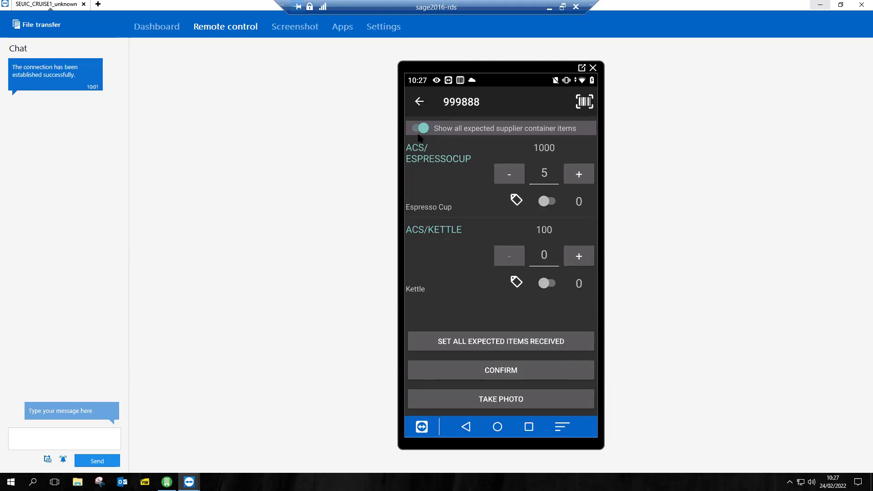
click(507, 349)
Confirm the container receipt with supplier GRN number 256644 and narrative "container all good", and return to the handheld's main menu
click(528, 374)
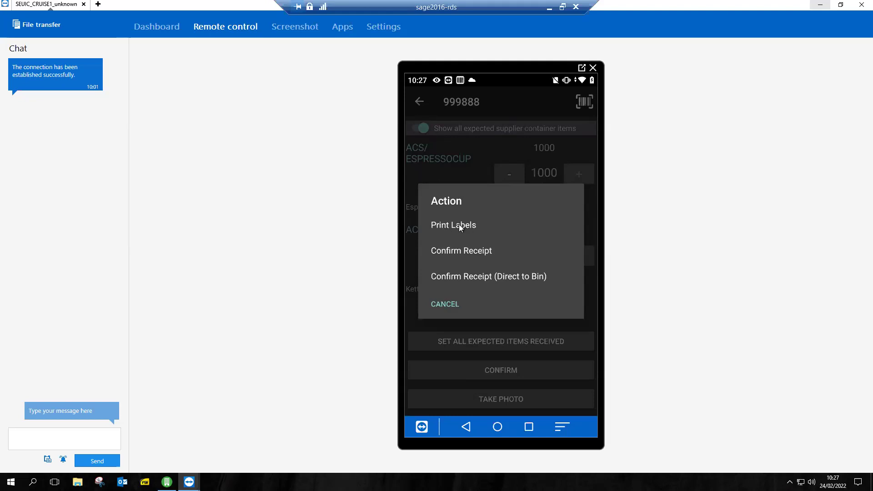
click(478, 252)
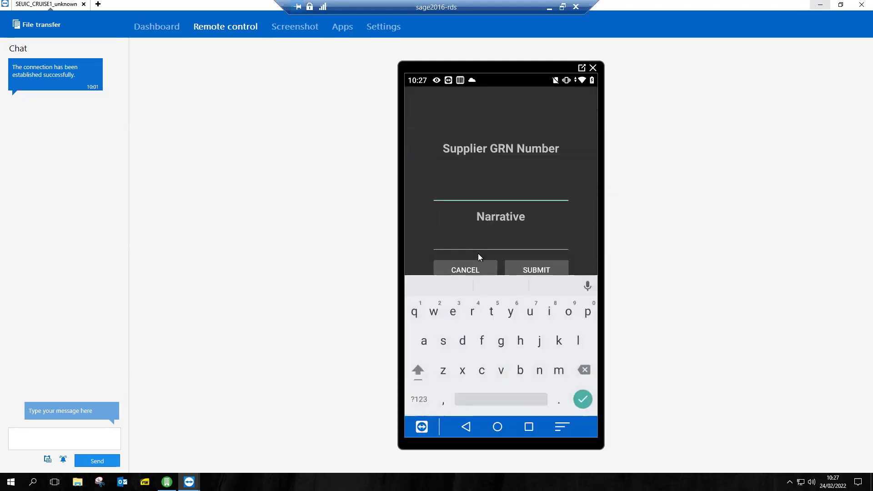
text(256644)
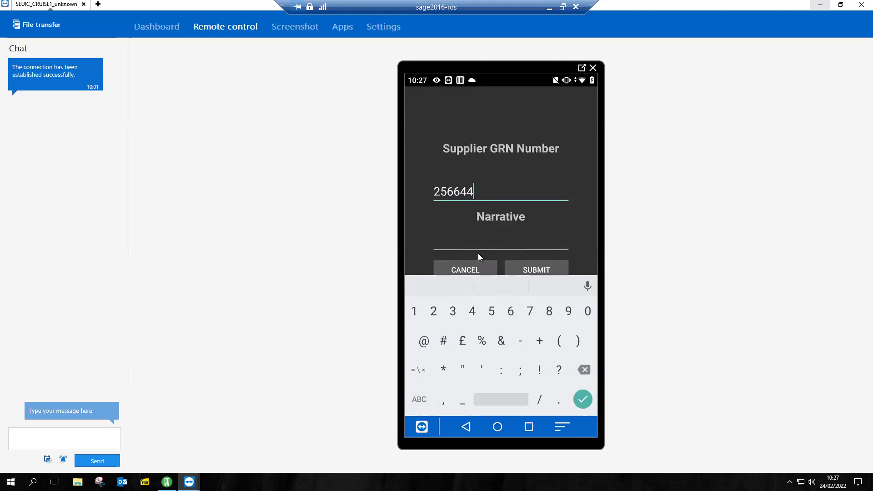
key(Tab)
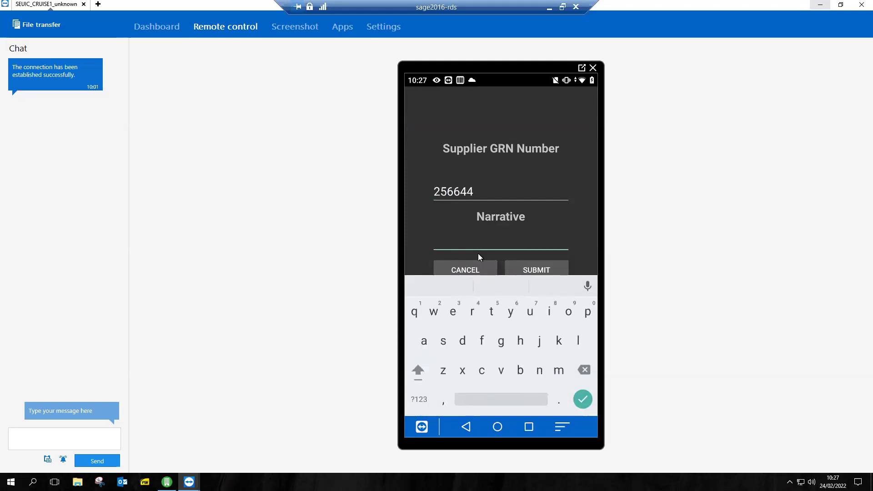
text(contain)
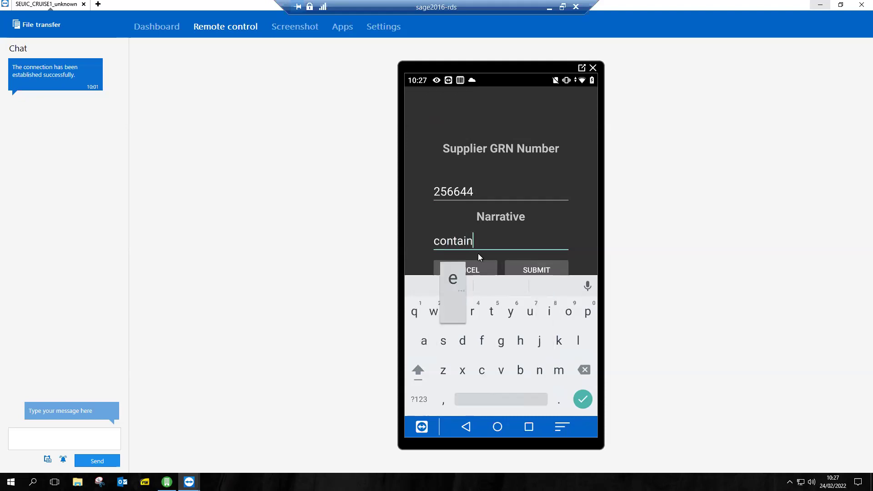
text(er all good)
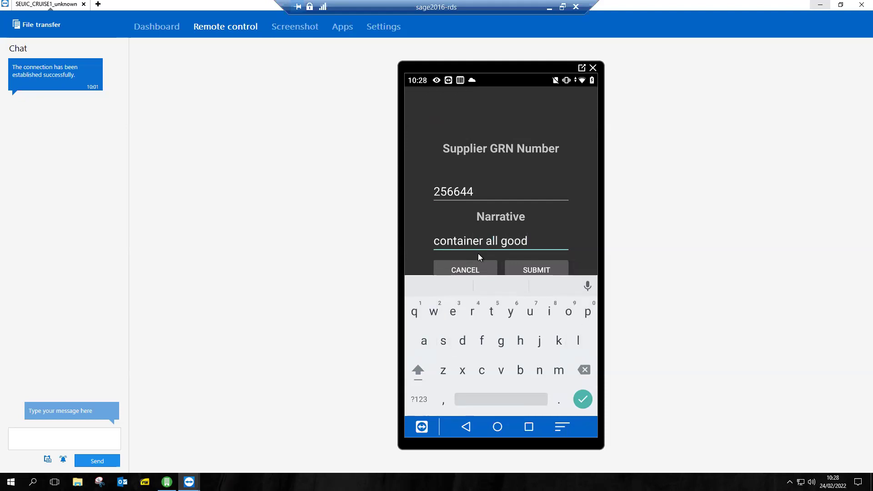
key(Return)
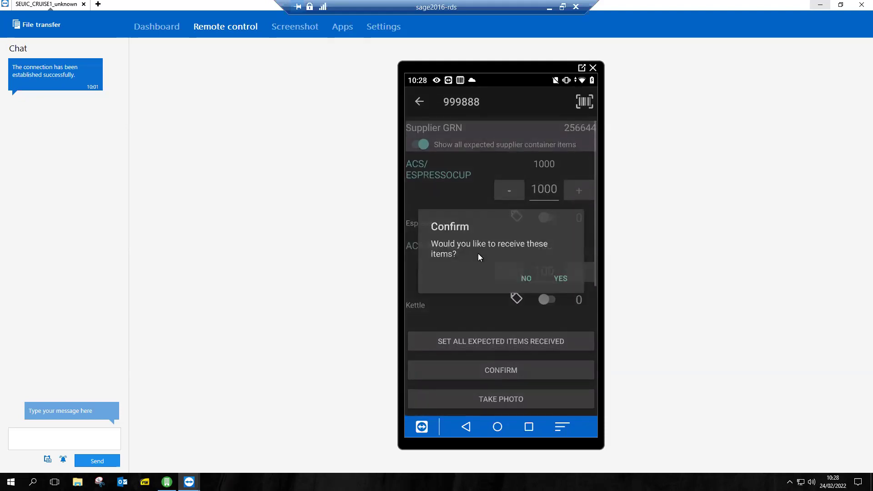
key(Return)
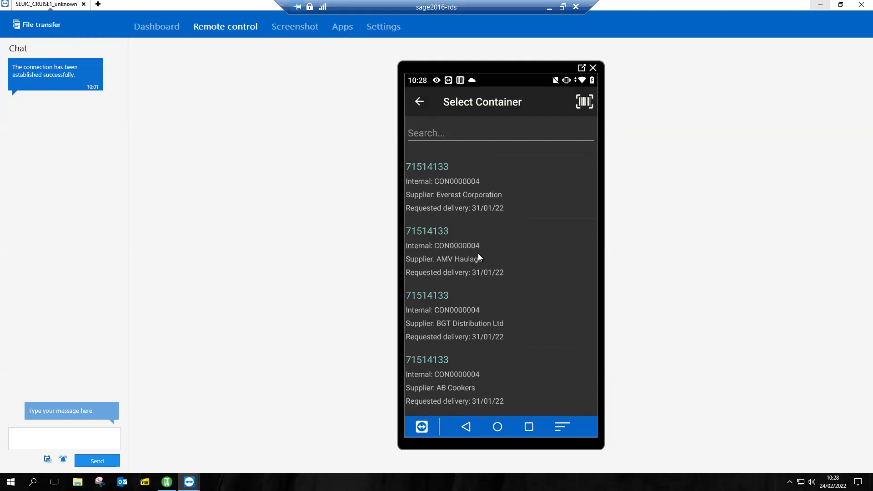
click(421, 103)
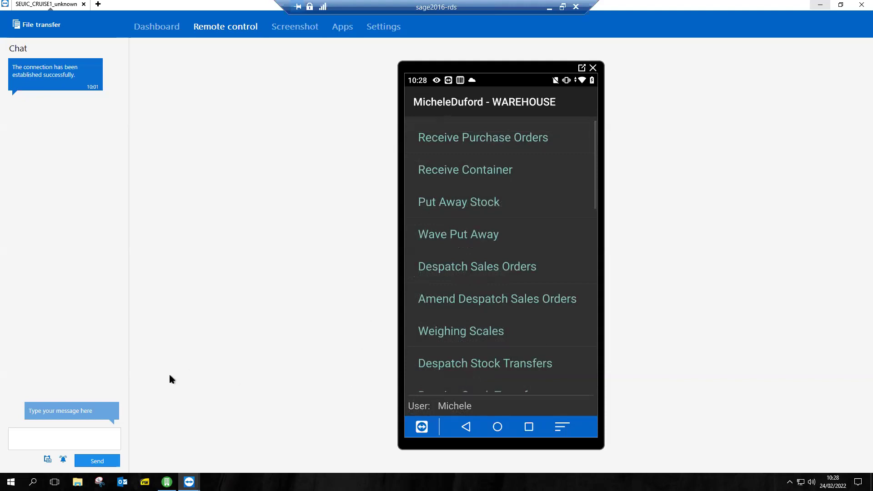
Switch to Sage 200, open the AMV Haulage purchase order for Espresso Cup for amendment and show its line quantities
click(167, 481)
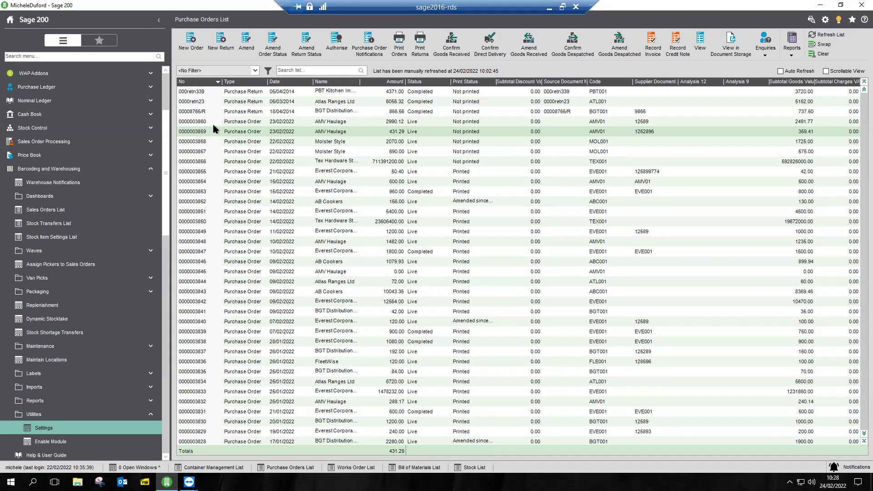
click(213, 122)
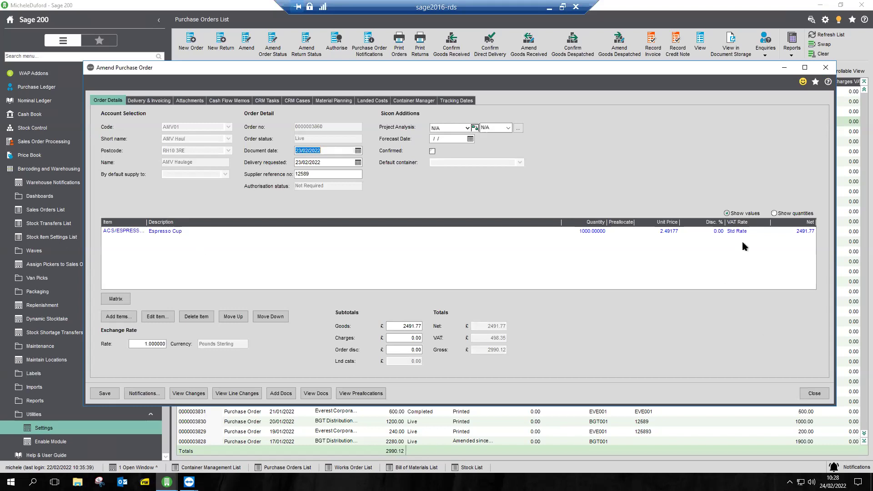
click(775, 213)
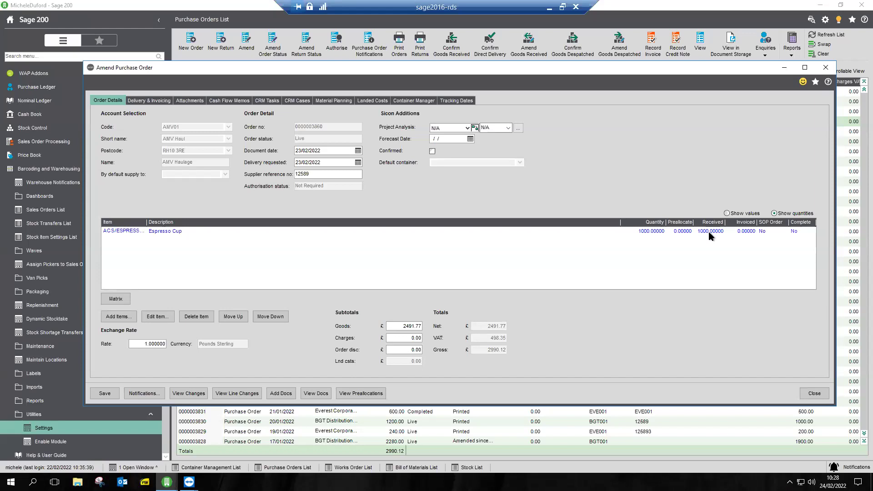
Check the container history of the Espresso Cup order line, and close the line and the order without saving
click(124, 233)
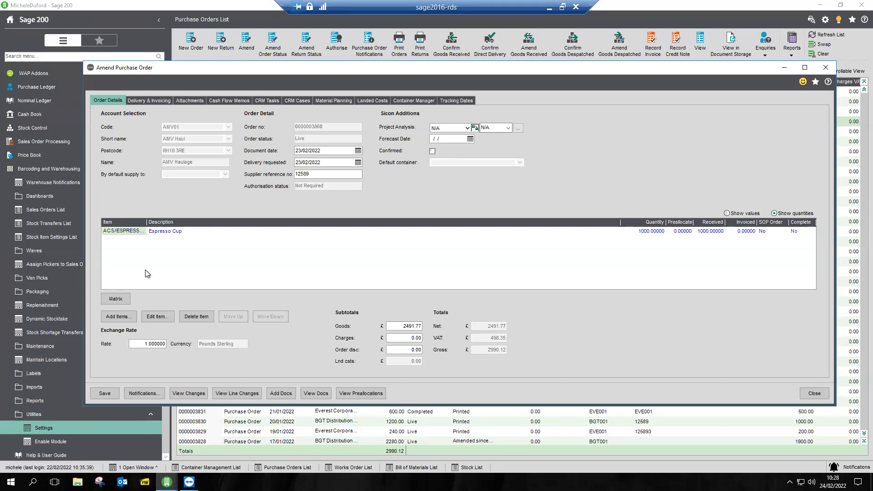
click(155, 317)
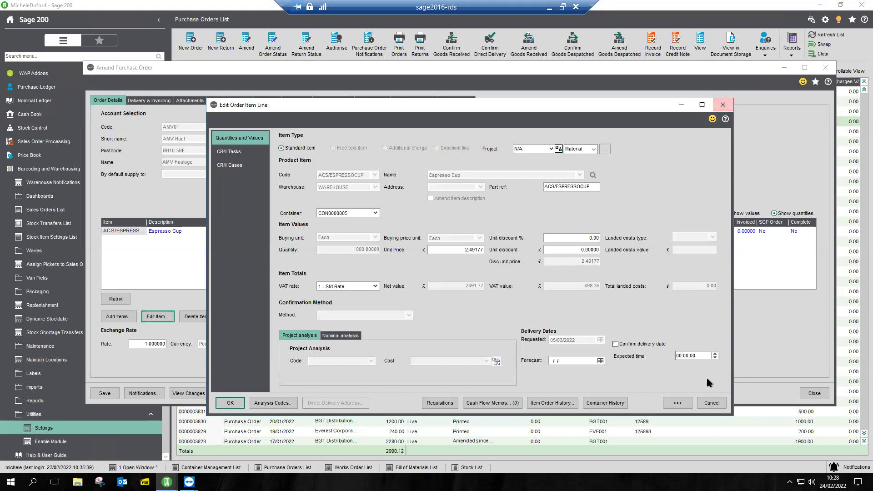
click(609, 405)
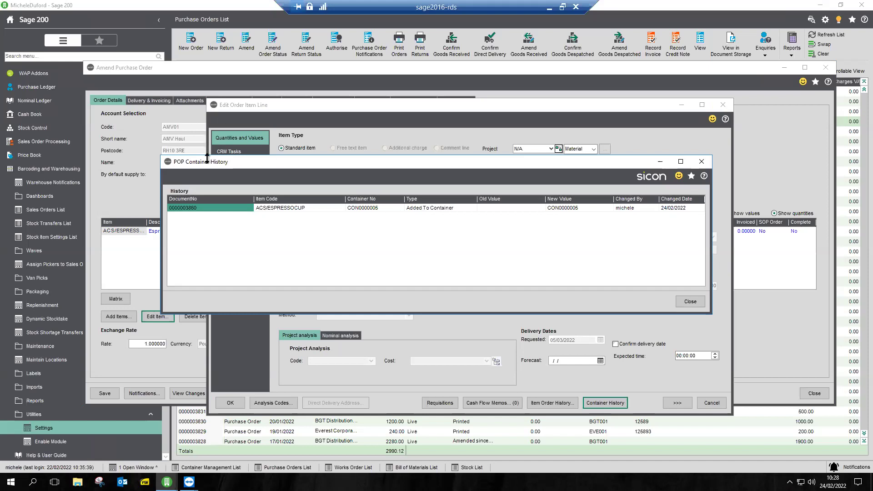
click(701, 161)
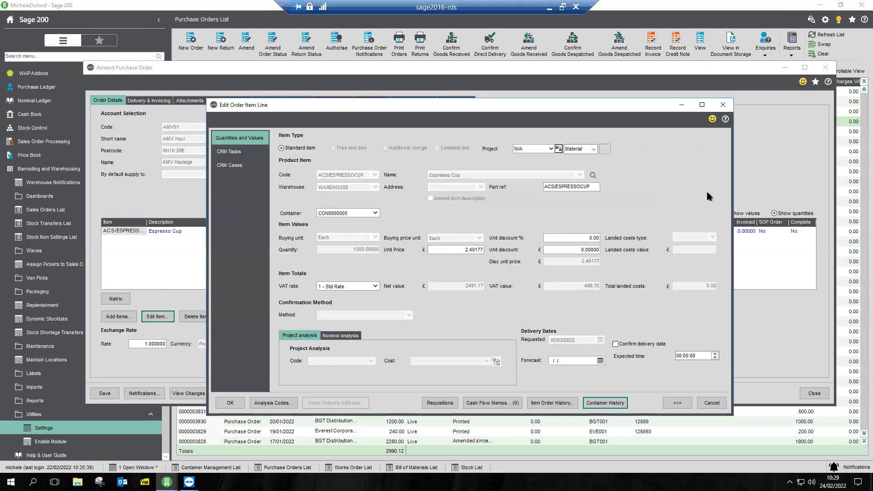
click(704, 403)
click(800, 392)
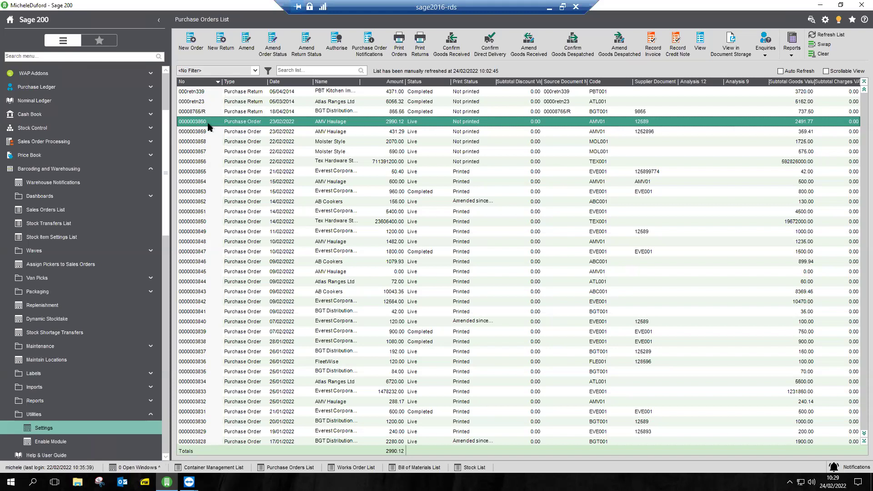
View the same AMV Haulage order read-only, review the delivery history of its Espresso Cup line, and close the order
click(700, 43)
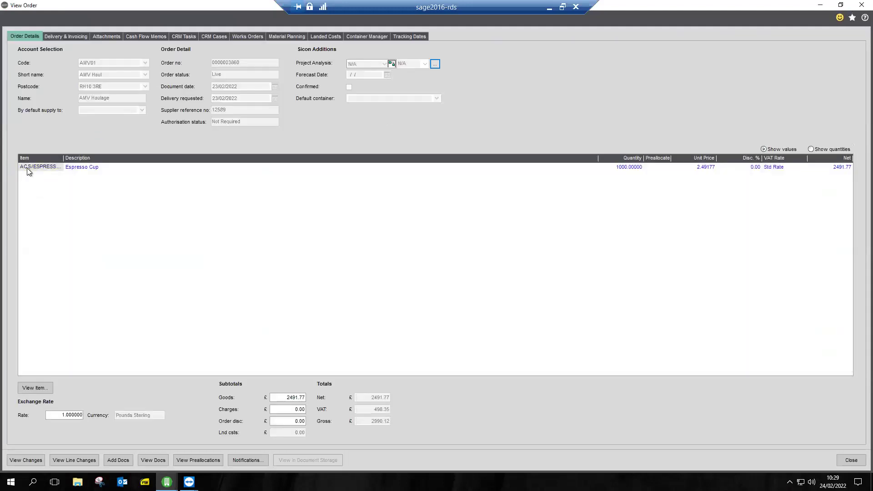
click(27, 168)
click(35, 387)
click(42, 393)
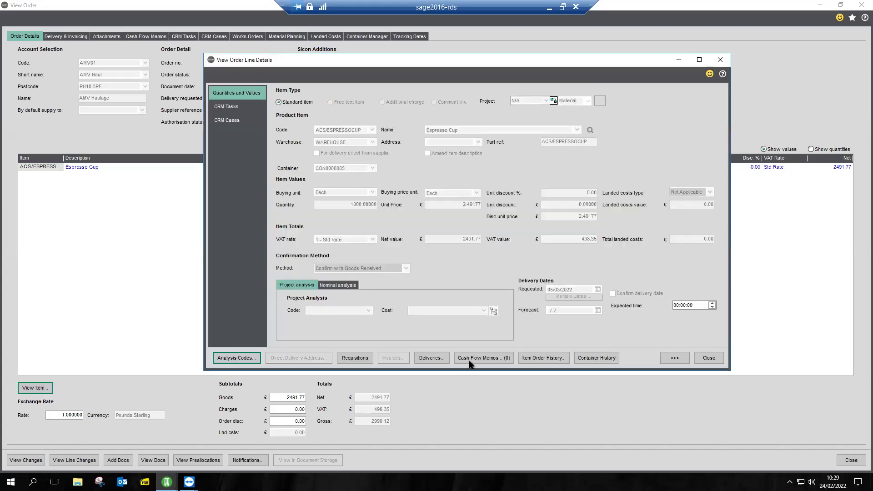
click(433, 360)
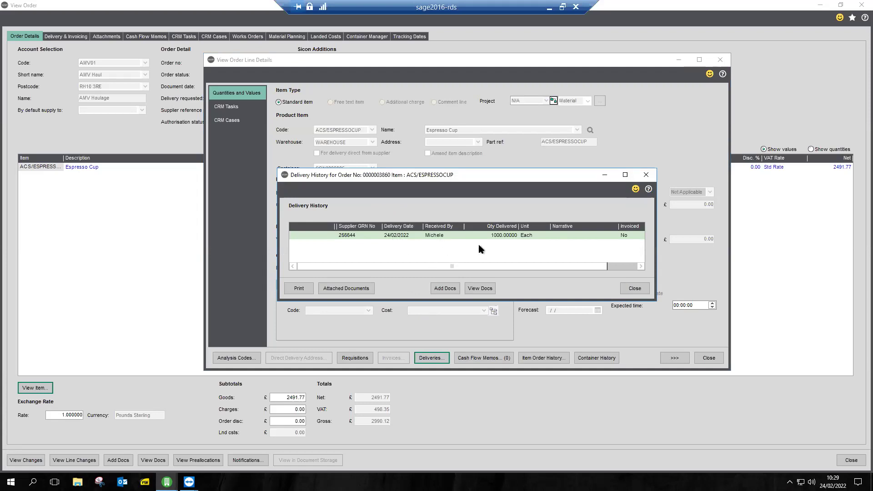
click(627, 266)
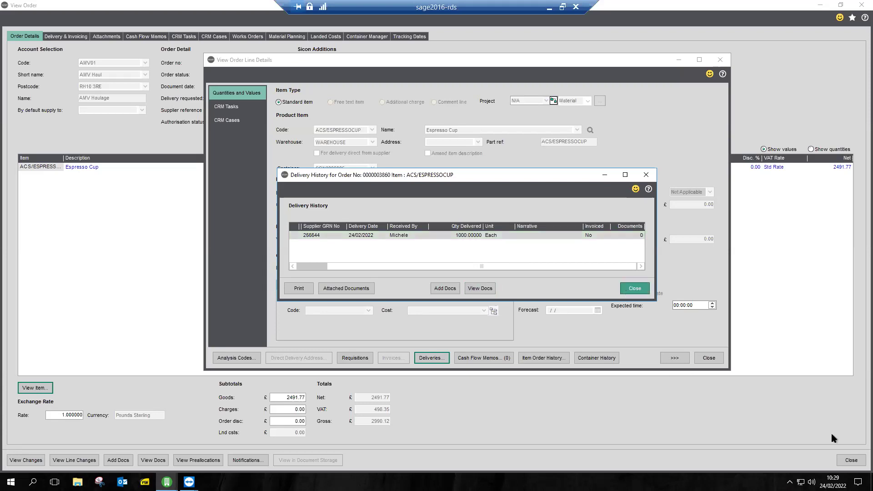
click(634, 289)
click(709, 358)
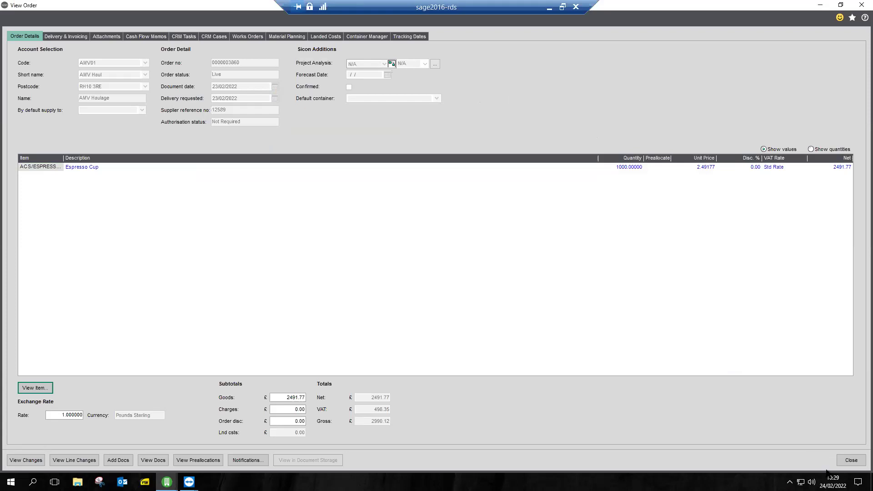
click(848, 461)
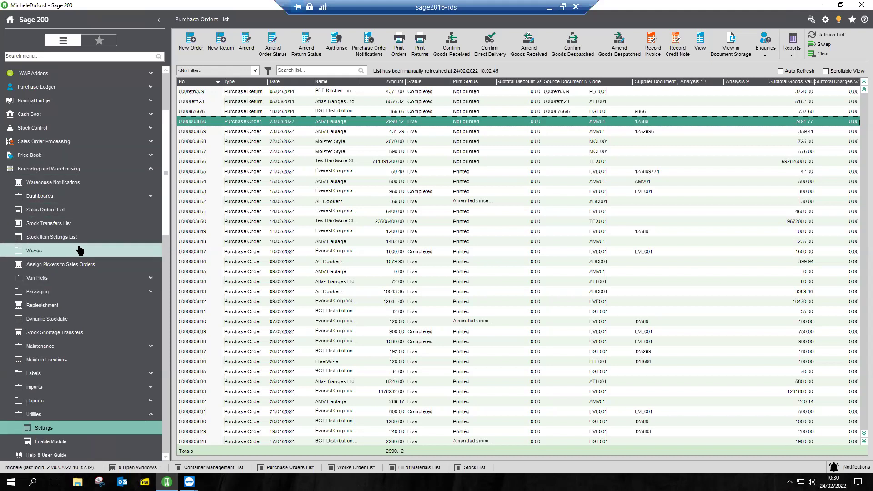
Review the Stock Shortage Transfers list, and open the "Test for Envisage" transfer for picking on the handheld in TeamViewer
click(86, 335)
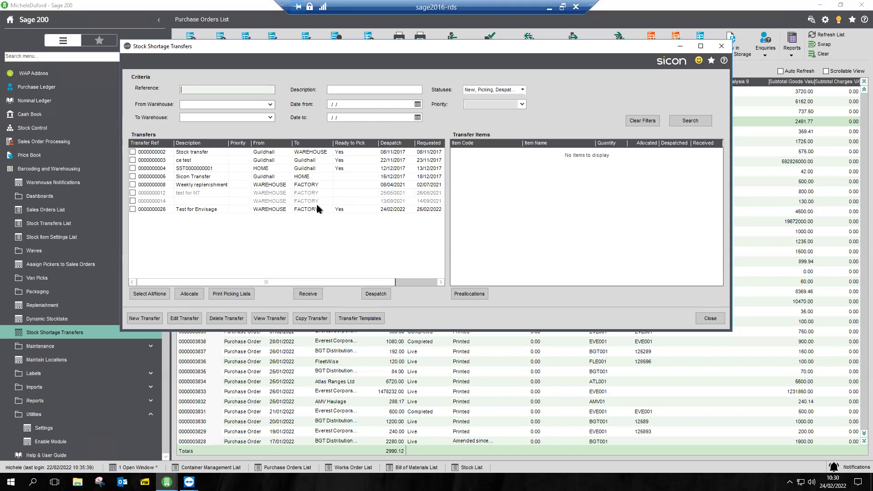
click(705, 321)
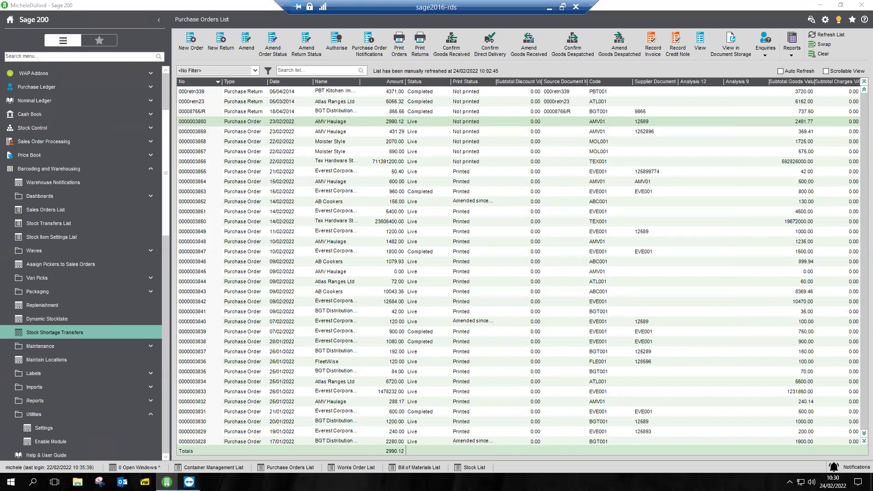
mouse_move(189, 482)
click(198, 438)
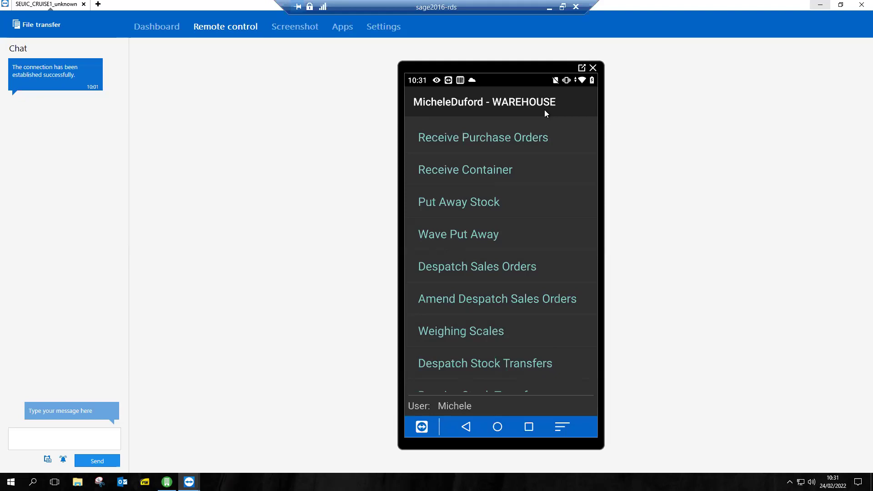
scroll(545, 113, down, 2)
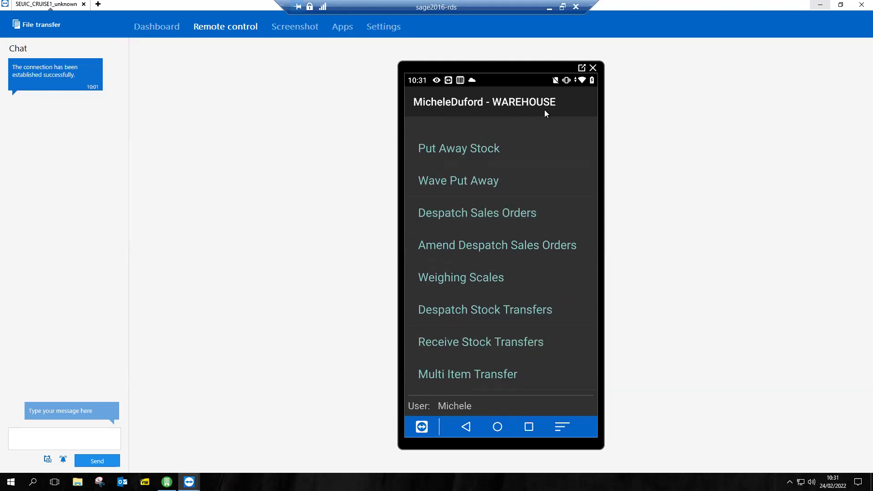
scroll(544, 110, down, 4)
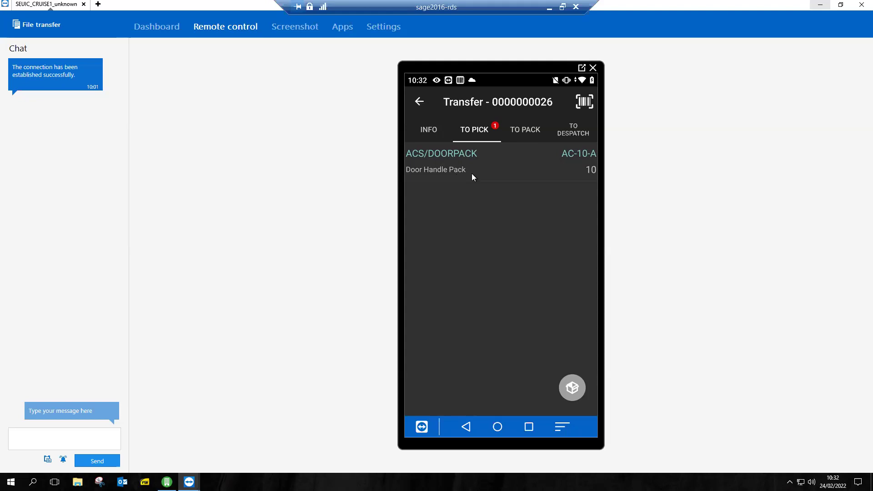
Pick a quantity of 10 of ACS/DOORPACK from bin AC-10-A for the stock transfer
click(573, 156)
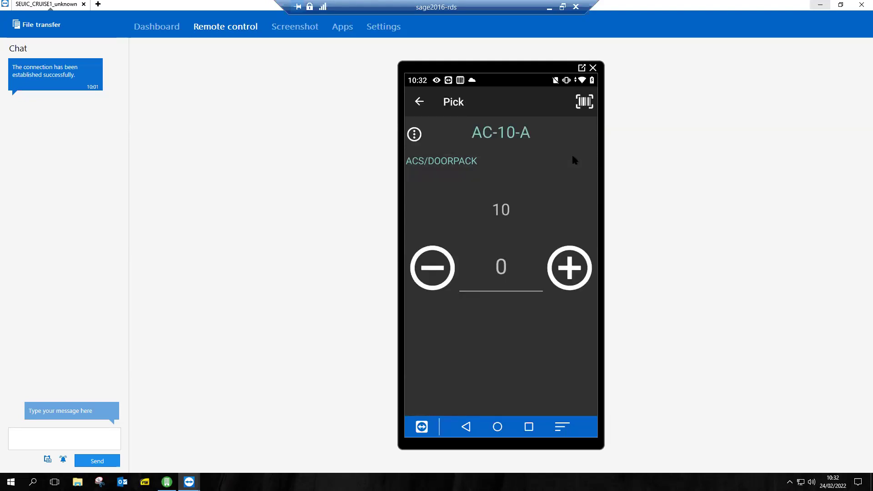
click(573, 156)
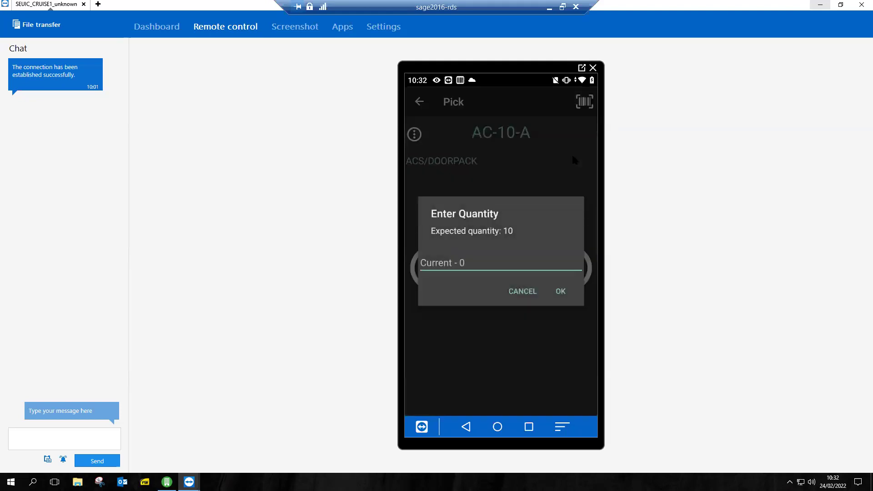
text(10)
key(Return)
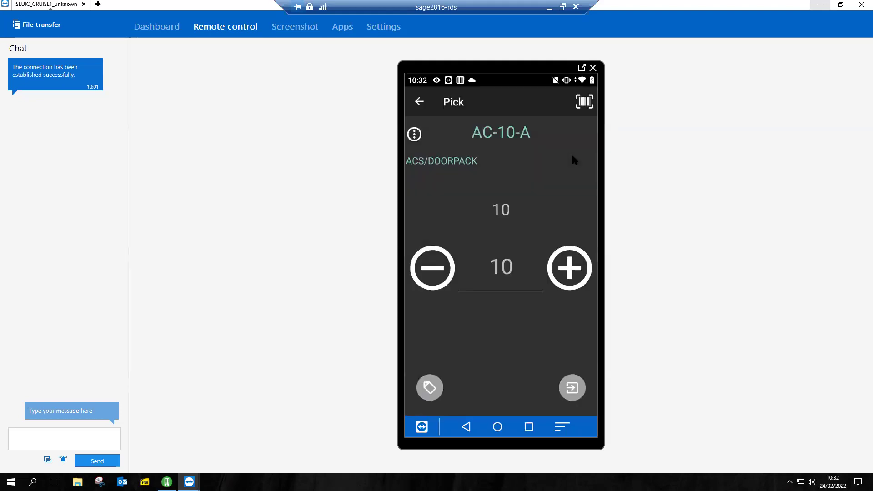
key(Return)
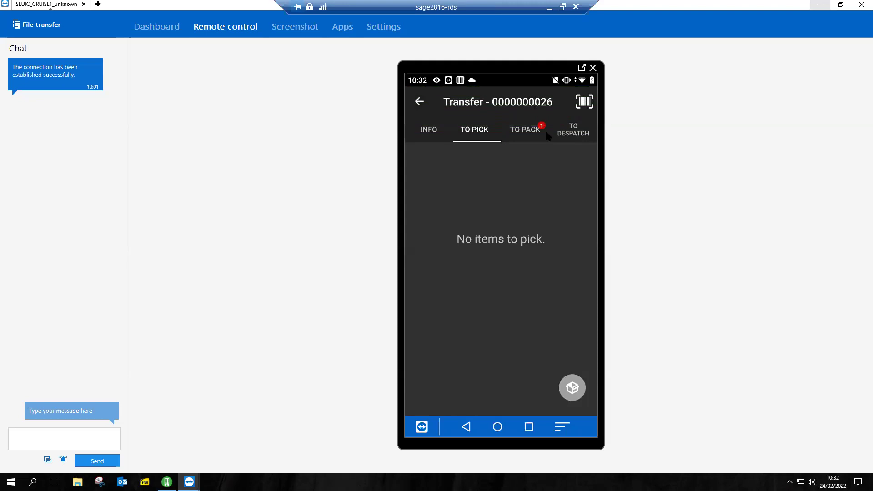
Pack the picked ACS/DOORPACK item and despatch the stock transfer with a quantity of 10
click(547, 135)
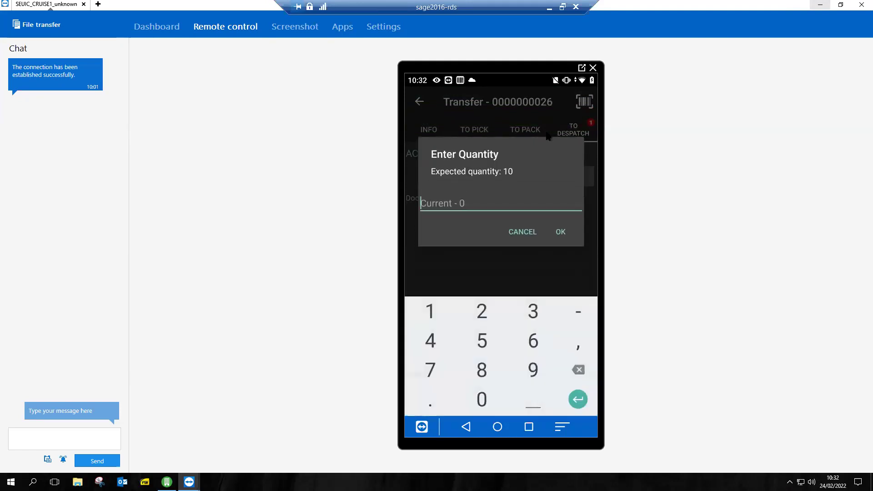
text(10)
key(Return)
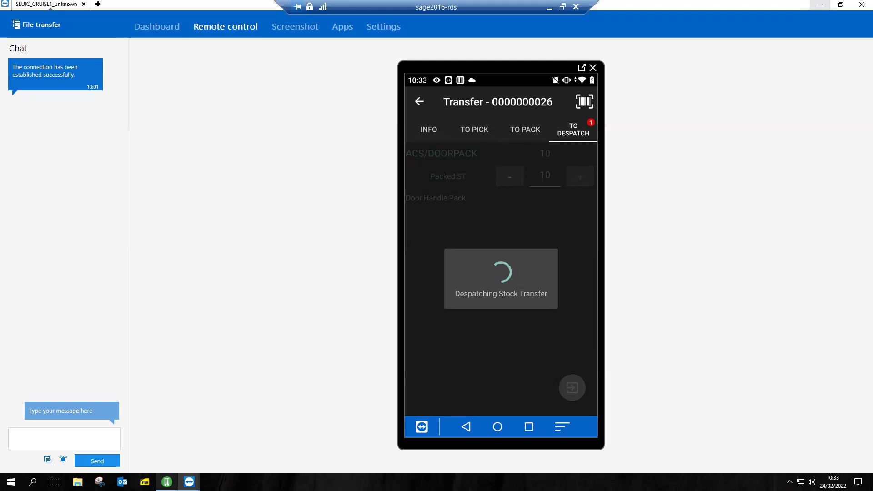
In Sage 200's Barcoding and Warehousing settings, review the second user's printers, warehouses, options and menu permissions, and close without saving
key(alt+Tab)
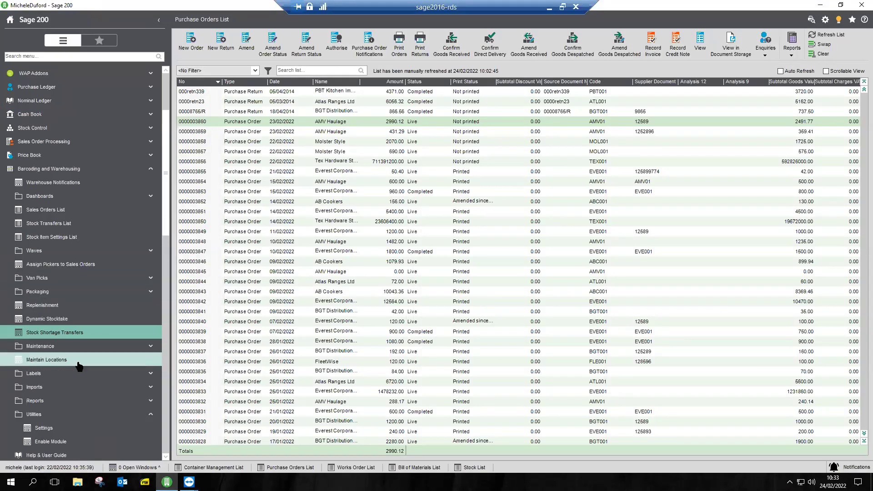
click(44, 428)
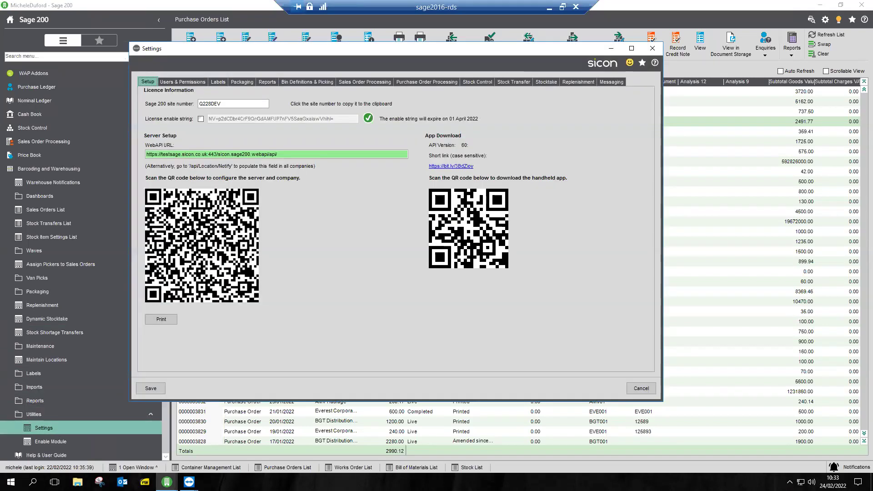
click(200, 81)
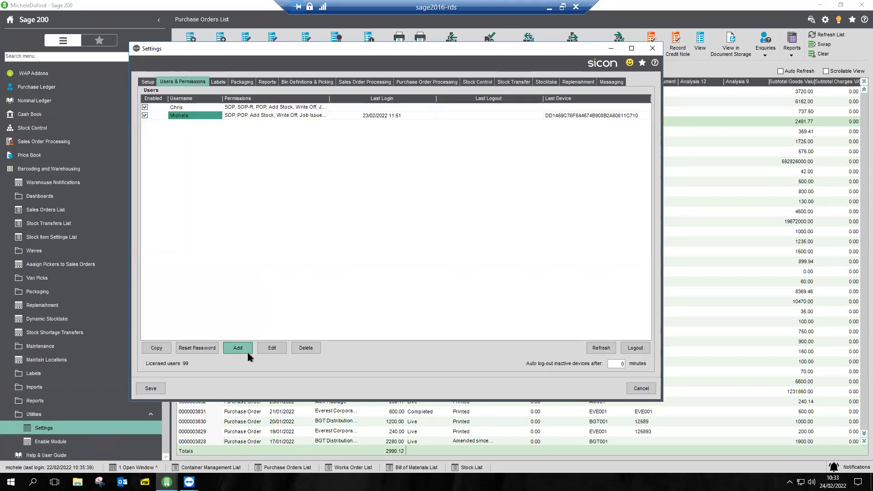
click(272, 348)
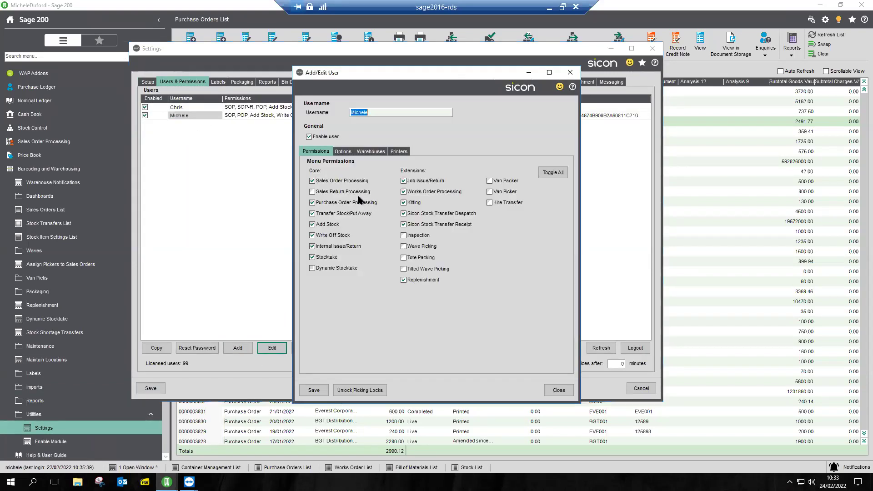
click(399, 151)
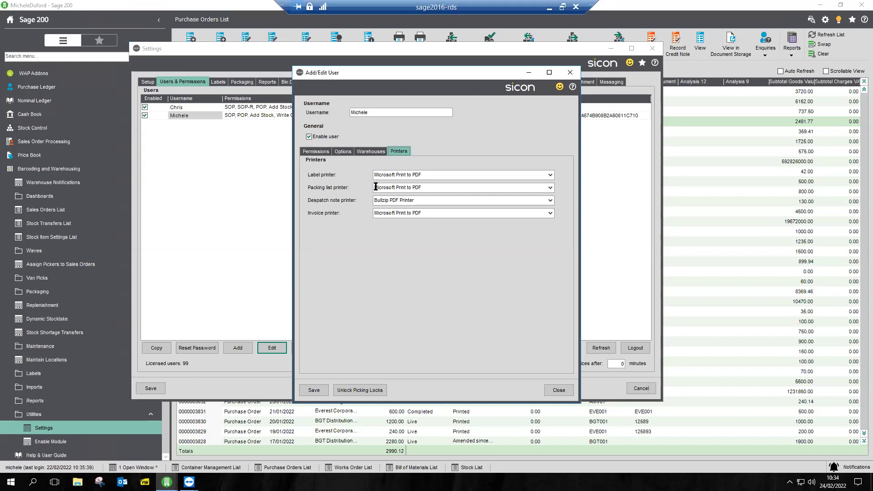
click(362, 152)
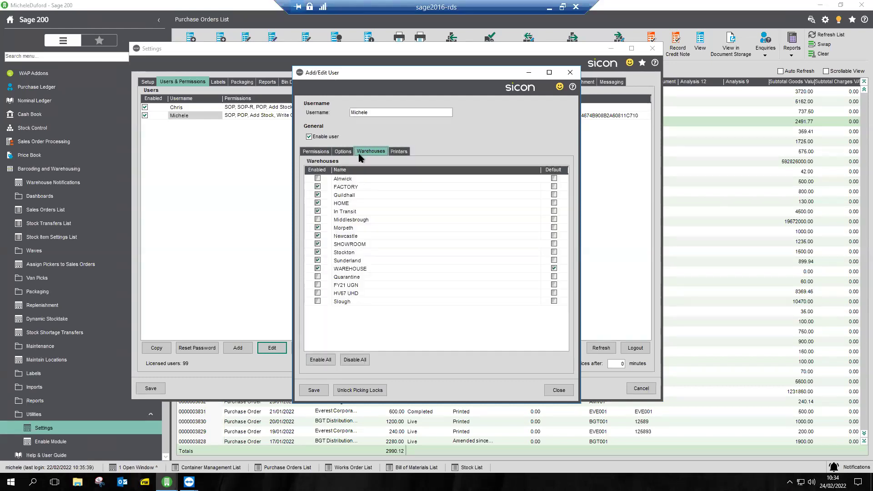
click(350, 154)
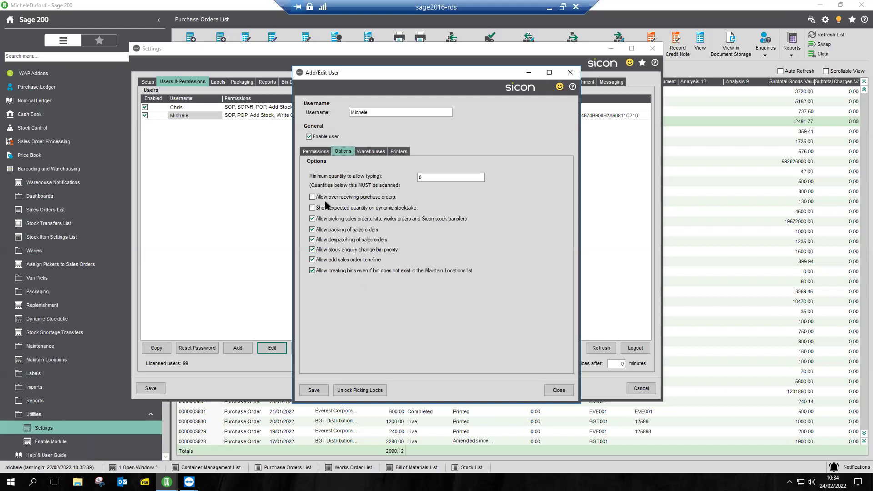
click(315, 151)
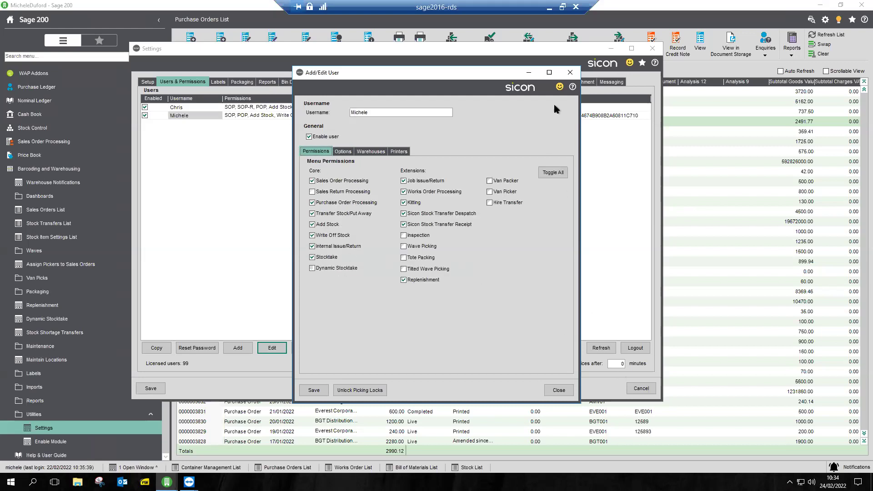
click(571, 73)
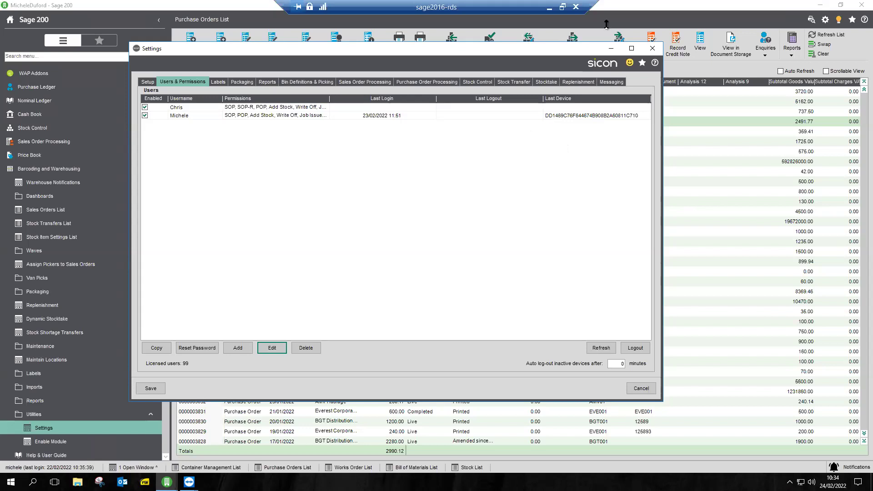
click(640, 388)
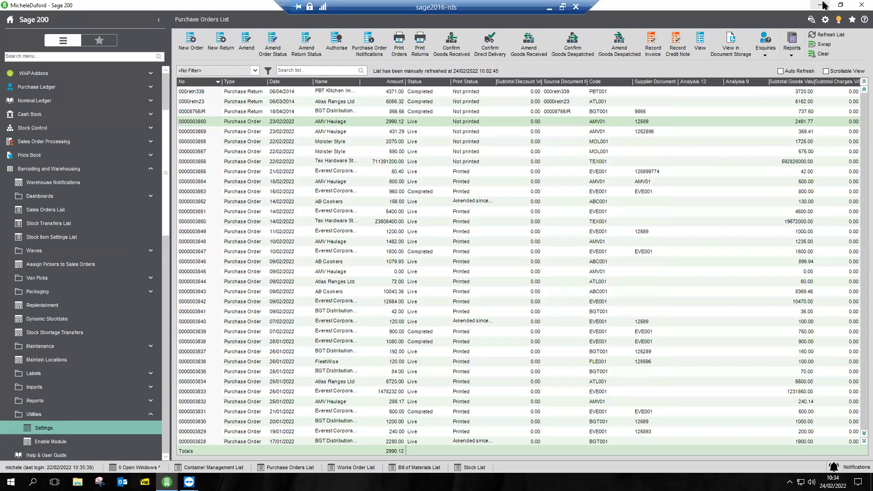
In TeamViewer, dismiss the despatch note error, return to the handheld's main menu and change the warehouse to FACTORY
key(alt+Tab)
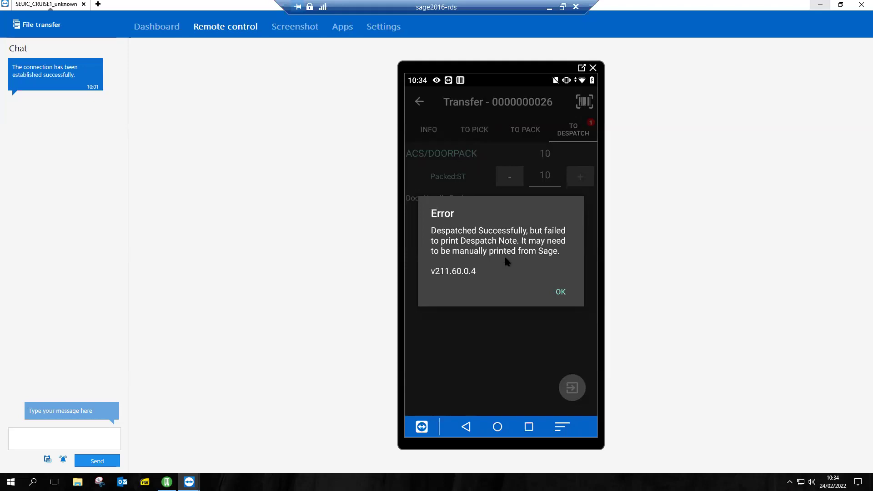
click(562, 293)
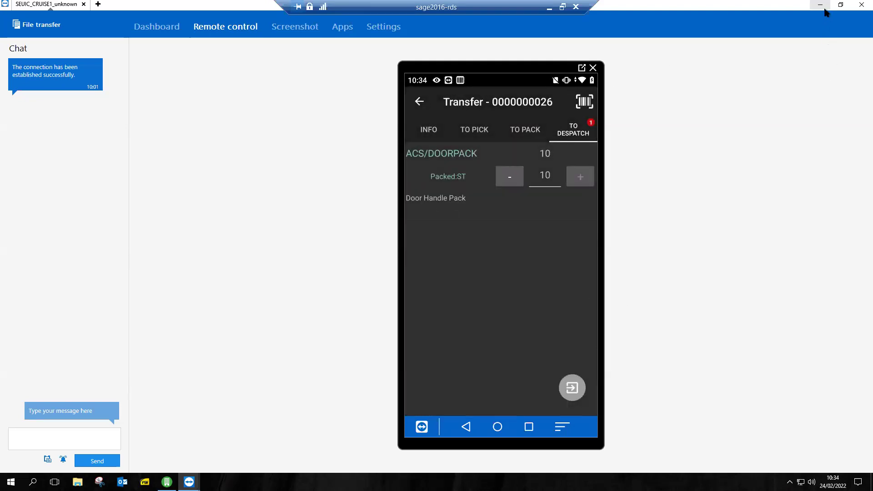
click(422, 104)
click(420, 107)
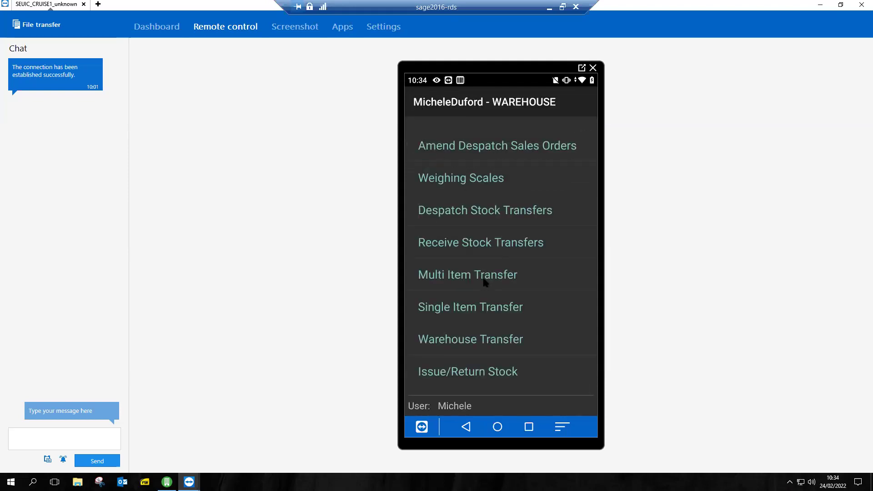
scroll(484, 281, down, 10)
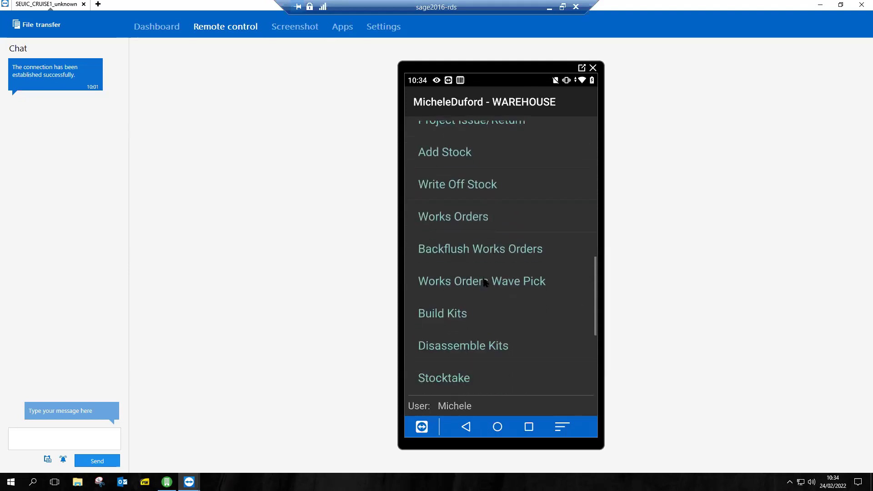
scroll(483, 282, down, 3)
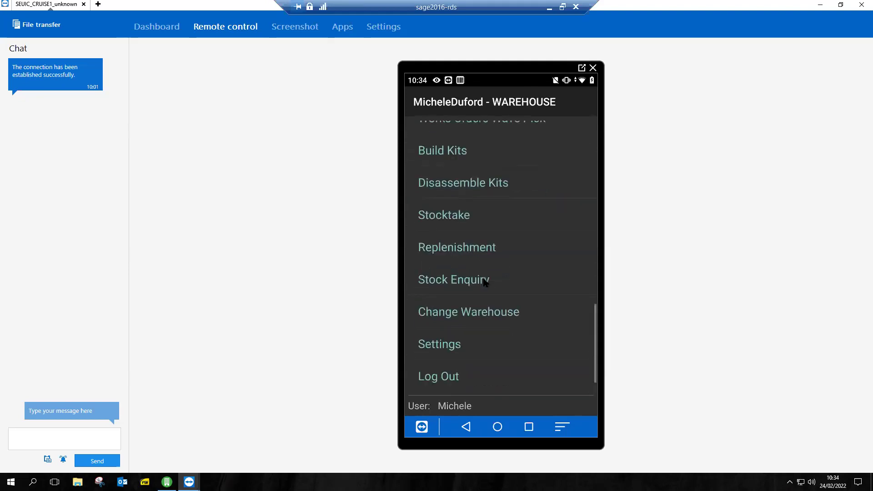
click(484, 282)
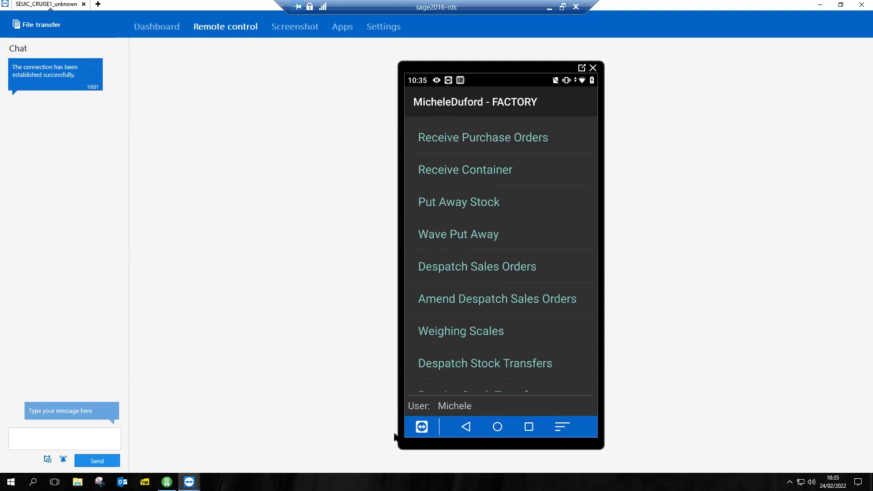
In Sage 200, open the "Test for Envisage" stock shortage transfer, review its history, and close the transfer details
click(167, 482)
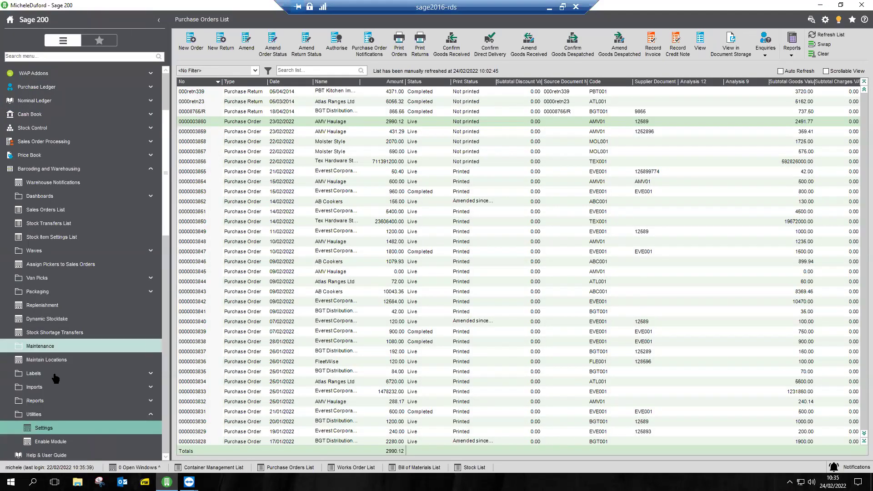
click(52, 332)
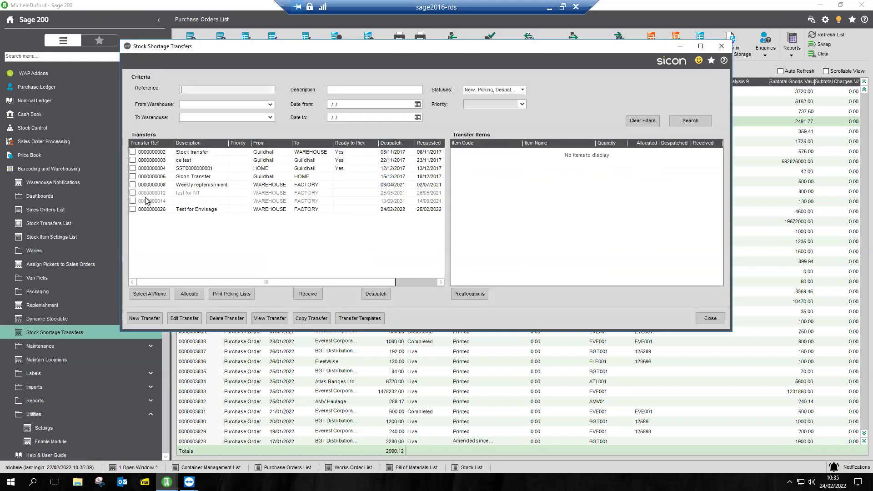
click(153, 209)
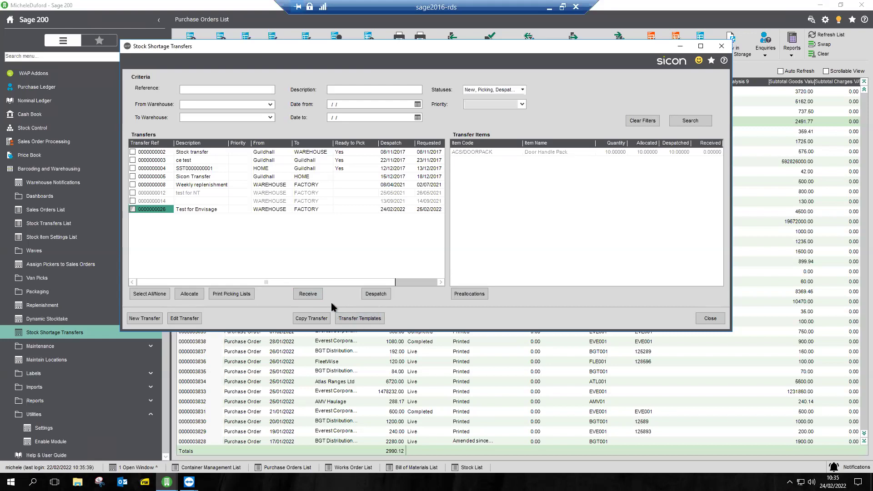
click(190, 320)
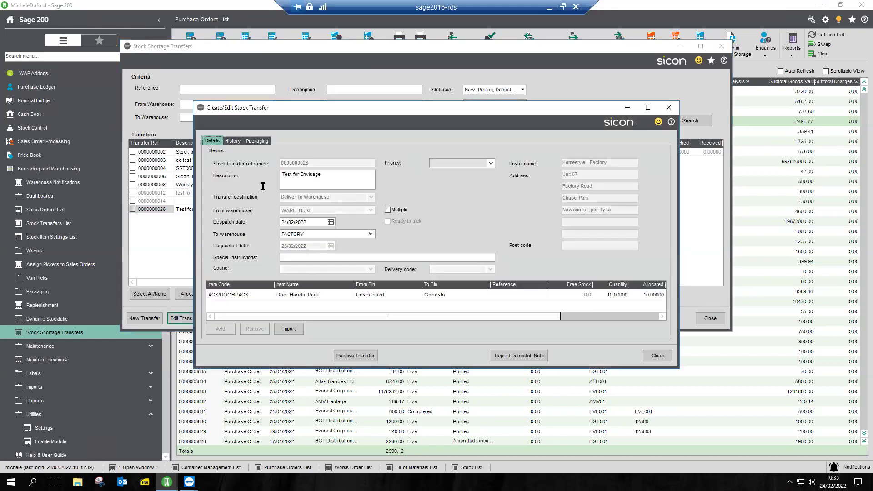
click(232, 140)
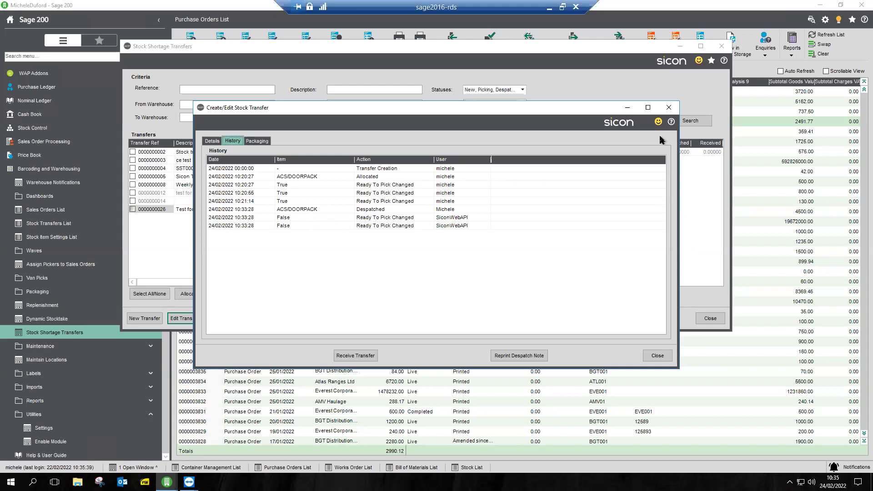
click(668, 108)
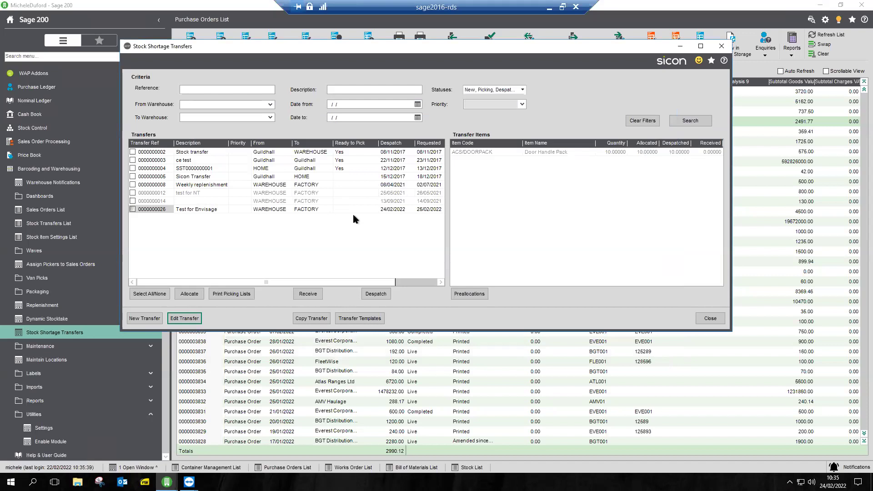
Reopen the "Test for Envisage" transfer, check the item's picked, packed, despatched and received quantities, and close the transfer windows
click(161, 211)
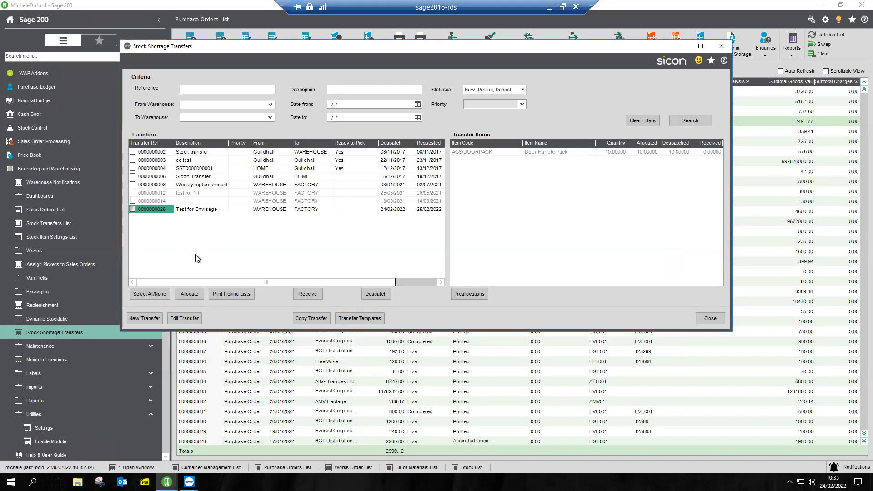
click(190, 319)
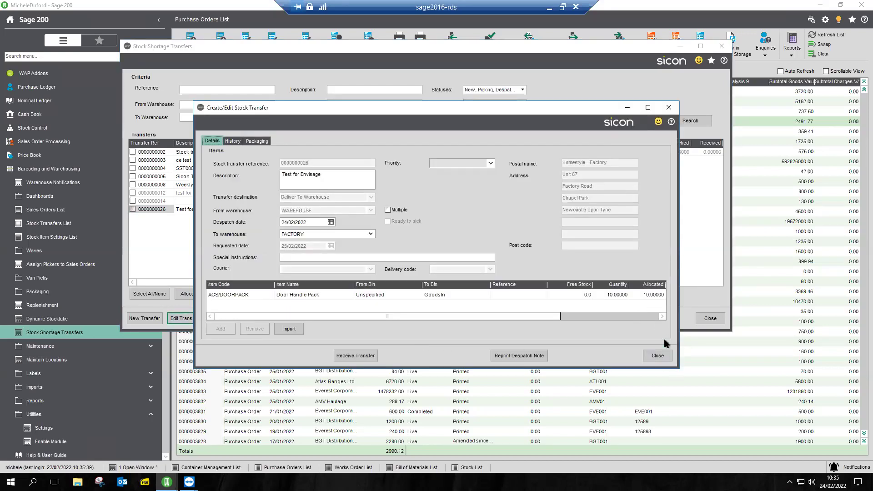
click(659, 316)
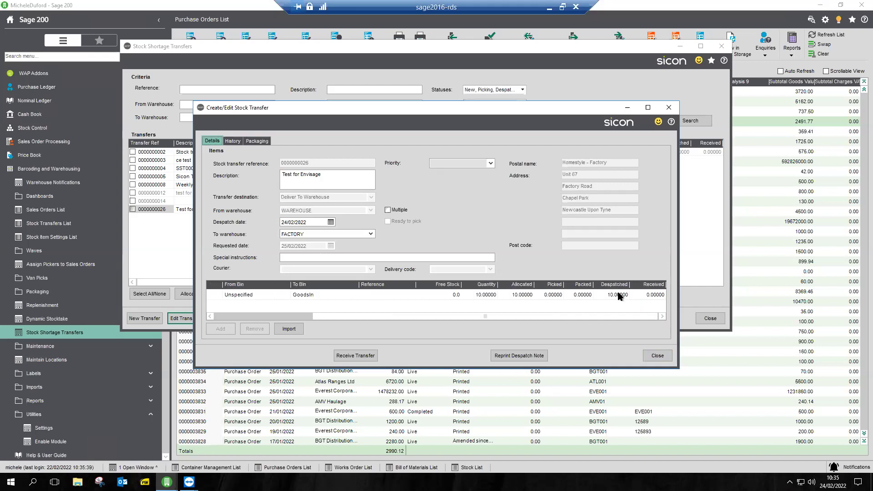
click(657, 356)
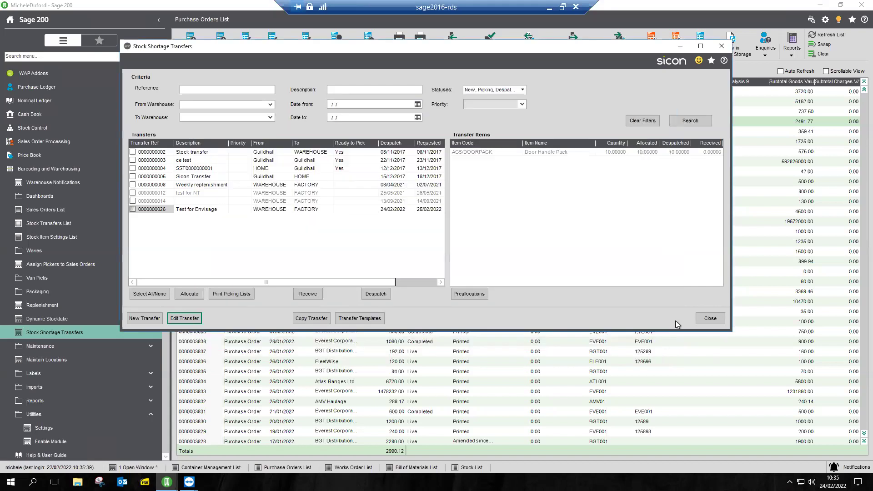
click(709, 318)
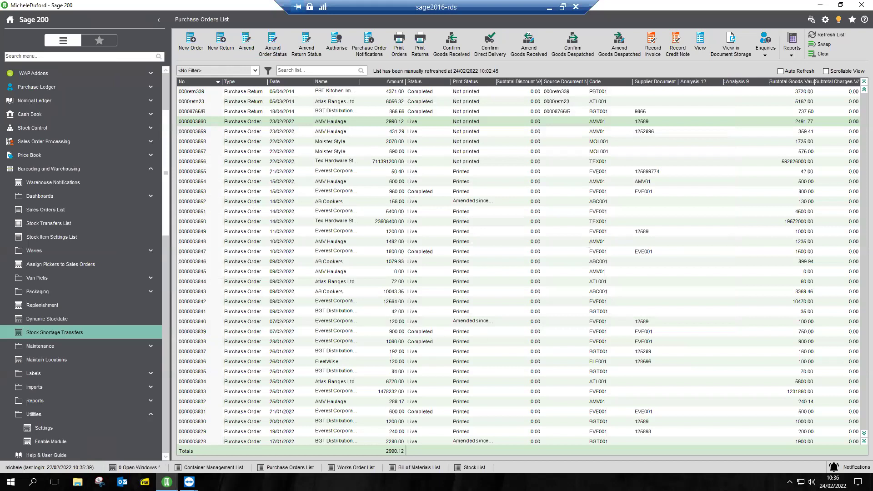
Search the Stock List for "door" and check the warehouse and bin quantities of ACS/DOORPACK in its location details
click(473, 467)
double_click(291, 70)
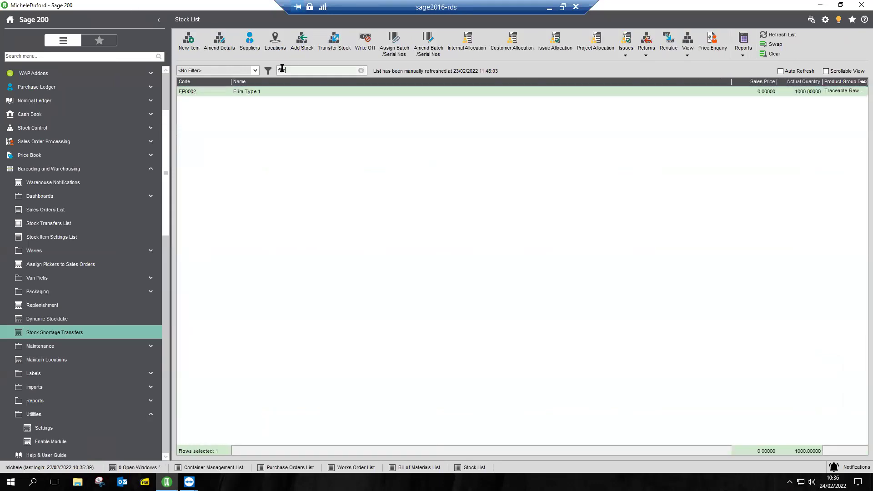
text(door)
click(268, 71)
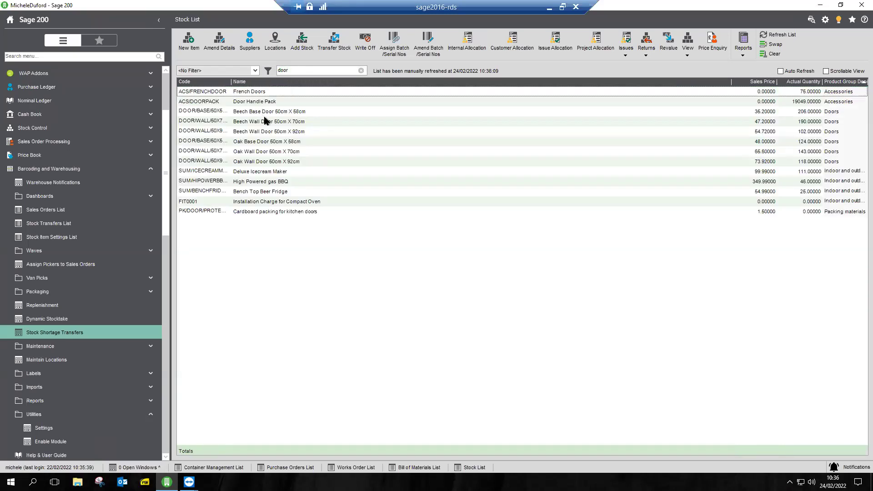
click(276, 102)
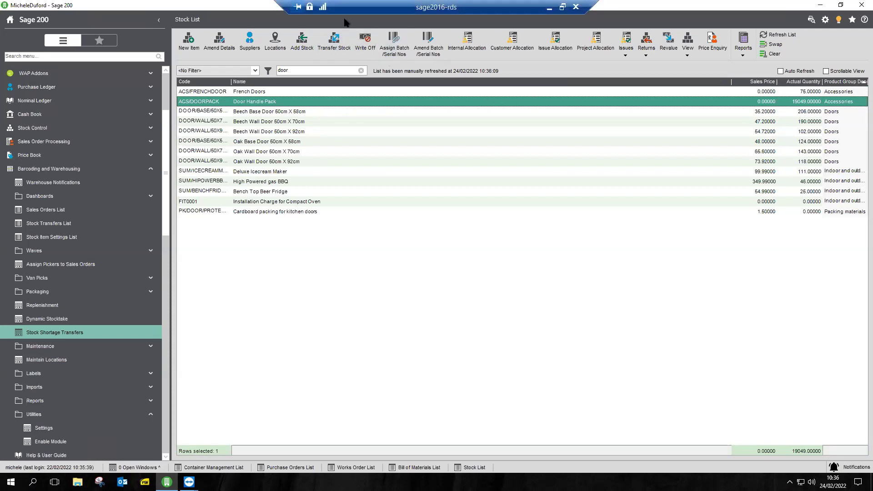
click(275, 42)
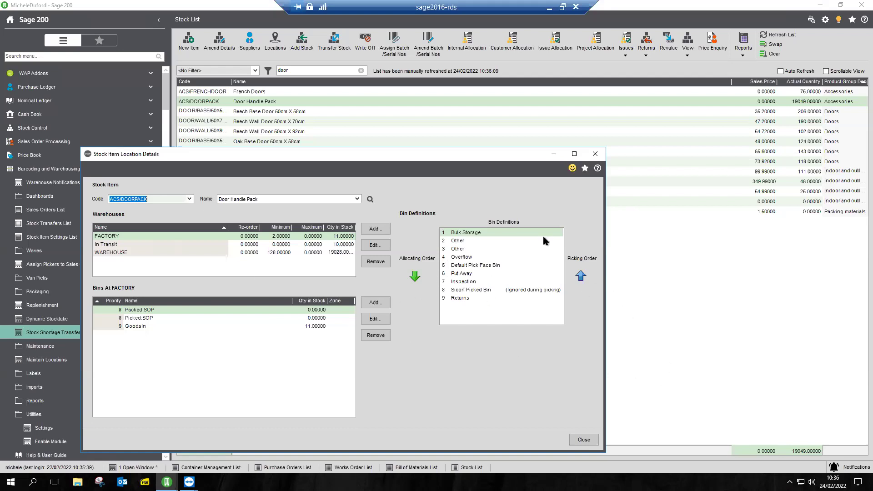
click(595, 154)
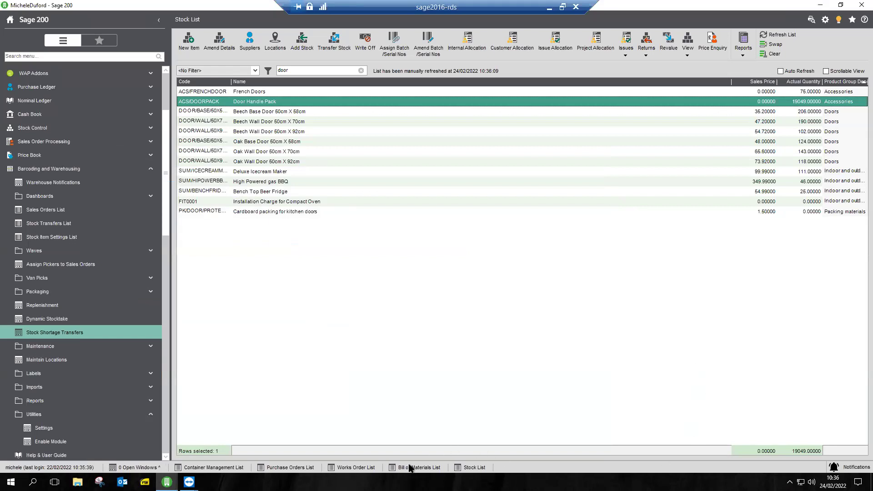
On the handheld in TeamViewer, receive the stock transfer into FACTORY, and change the warehouse from the main menu
mouse_move(189, 482)
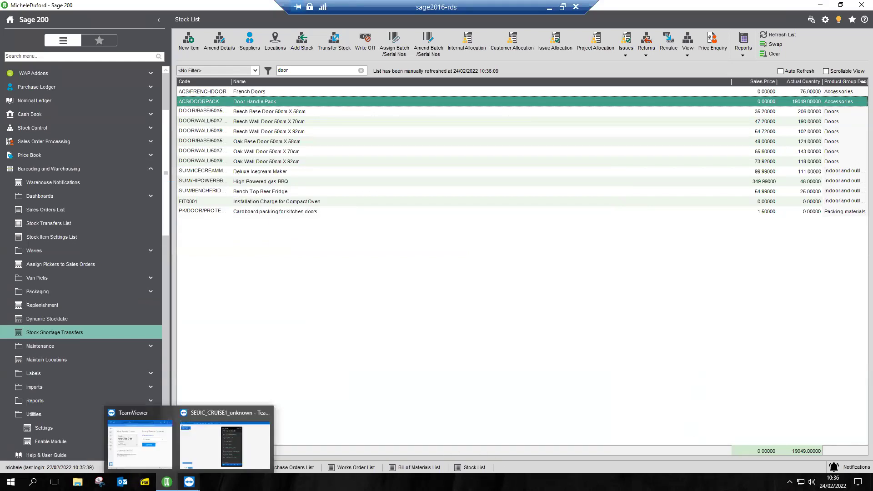
click(226, 444)
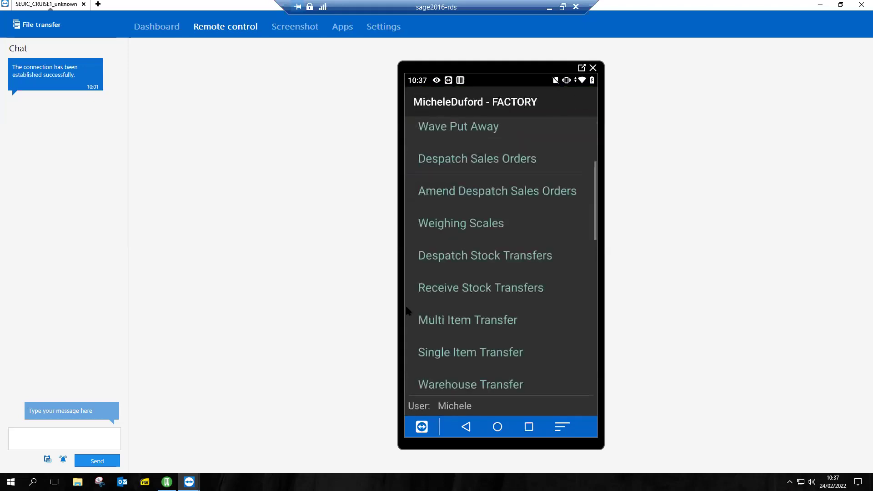
scroll(405, 304, down, 3)
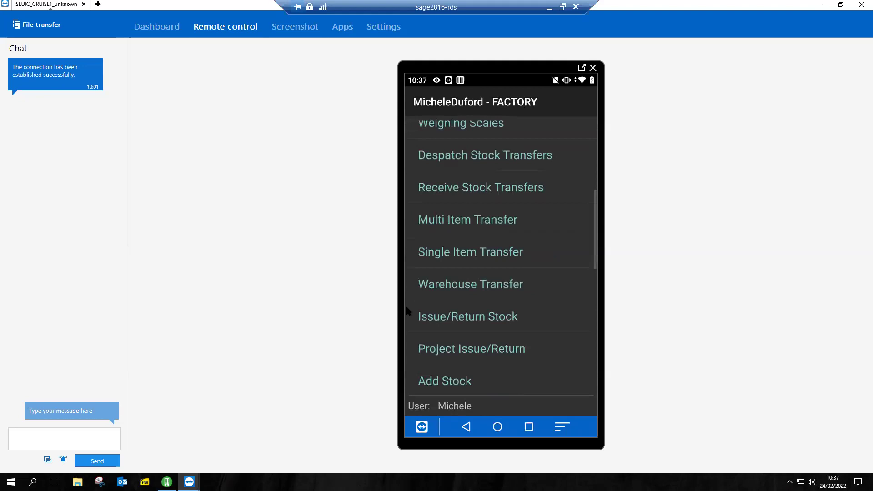
scroll(405, 304, down, 3)
scroll(405, 304, down, 5)
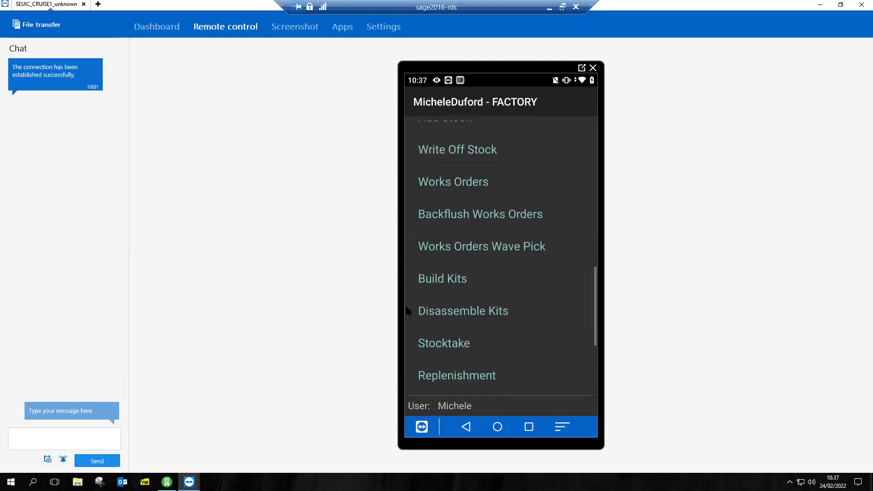
scroll(405, 303, down, 3)
click(405, 303)
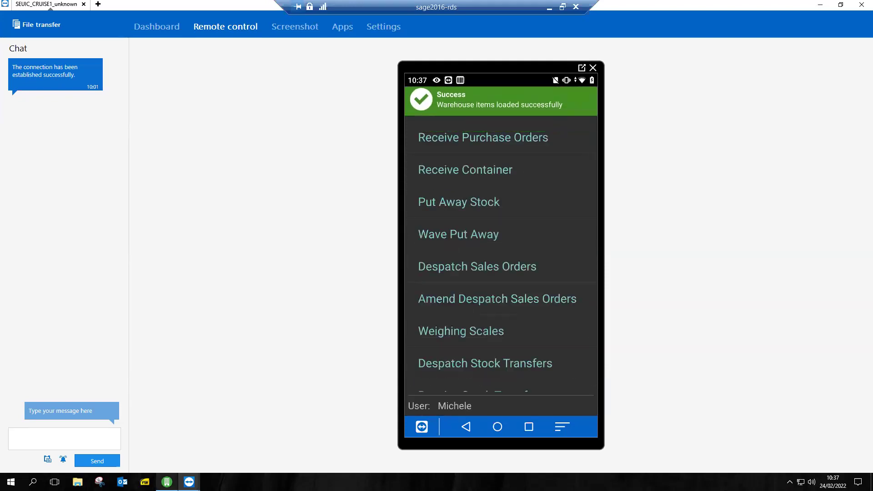
Back in Sage 200, recheck the FACTORY and In Transit quantities in the ACS/DOORPACK location details and close them
click(167, 482)
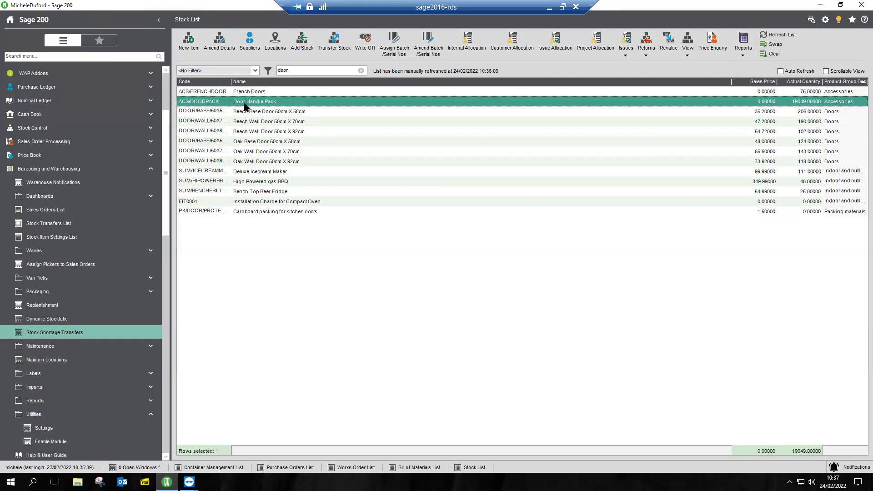
click(275, 40)
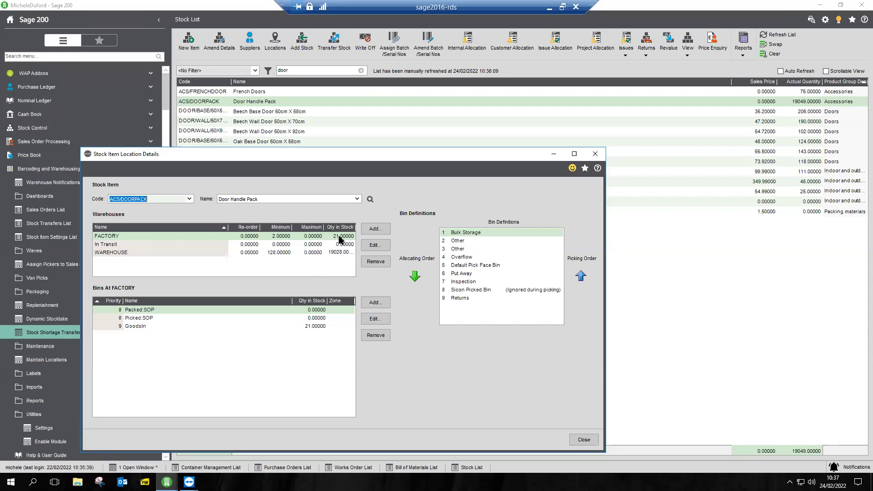
click(594, 154)
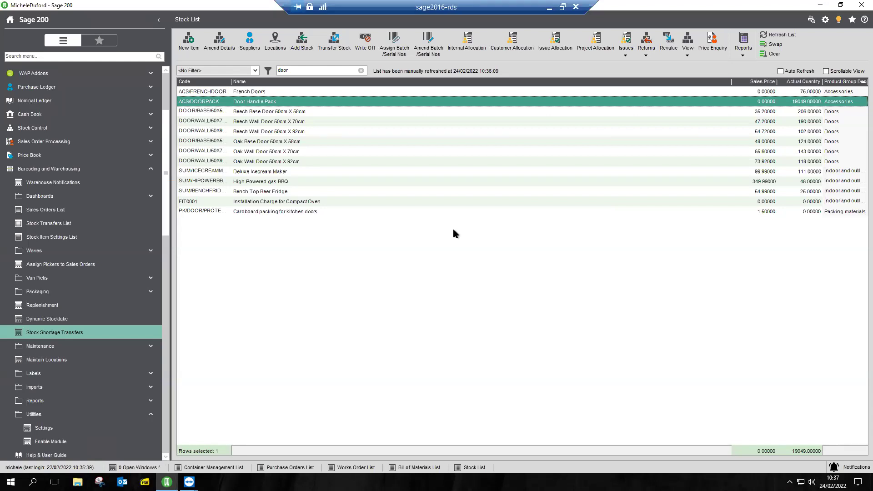
Open the Sales Orders List from the Sales Order Processing module
right_click(101, 159)
click(119, 176)
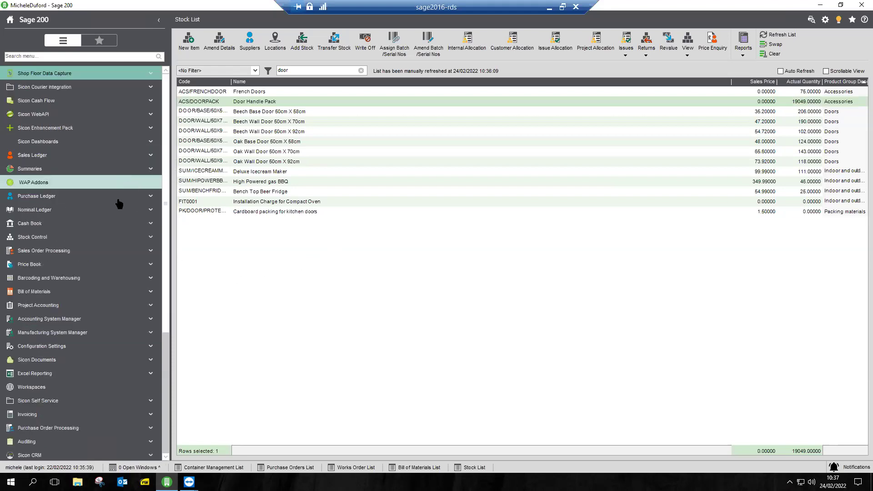
click(52, 253)
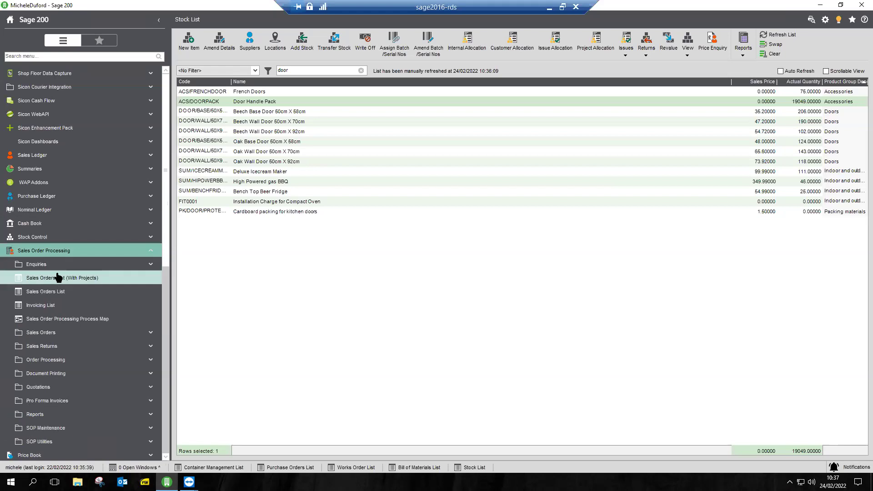
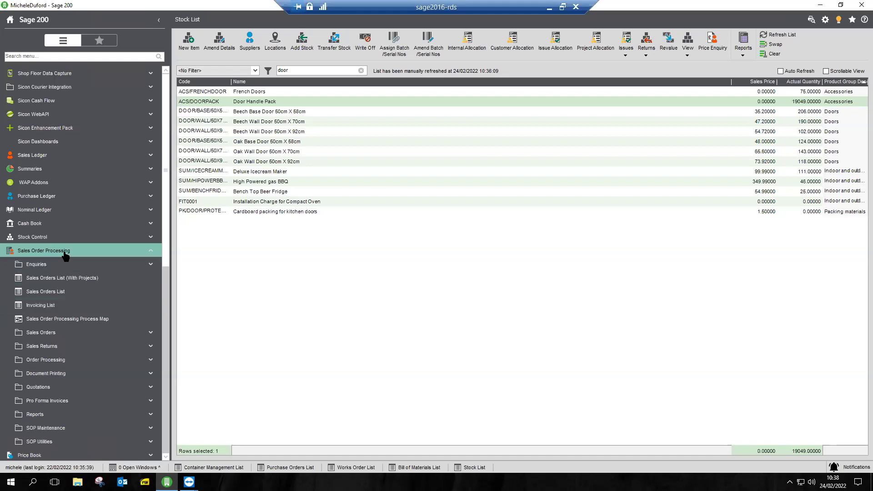
click(58, 295)
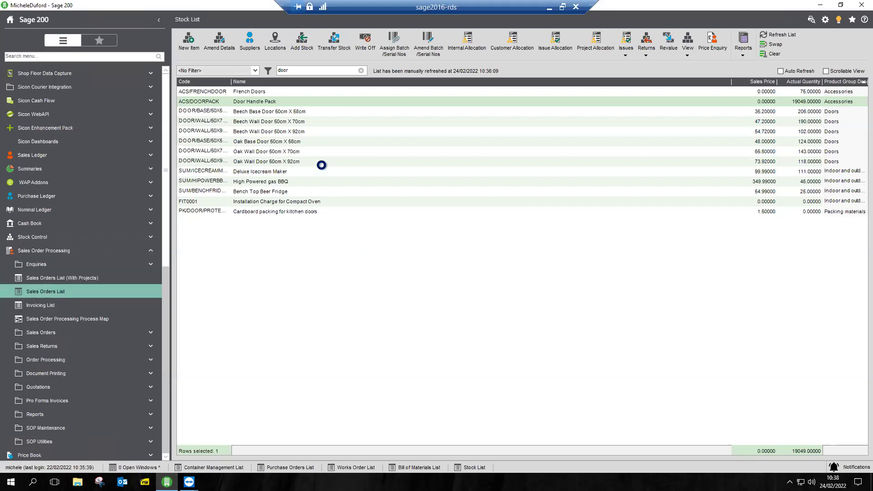
Start a new full sales order for the customer with short name Sicon and dismiss the extra customer details form
click(201, 54)
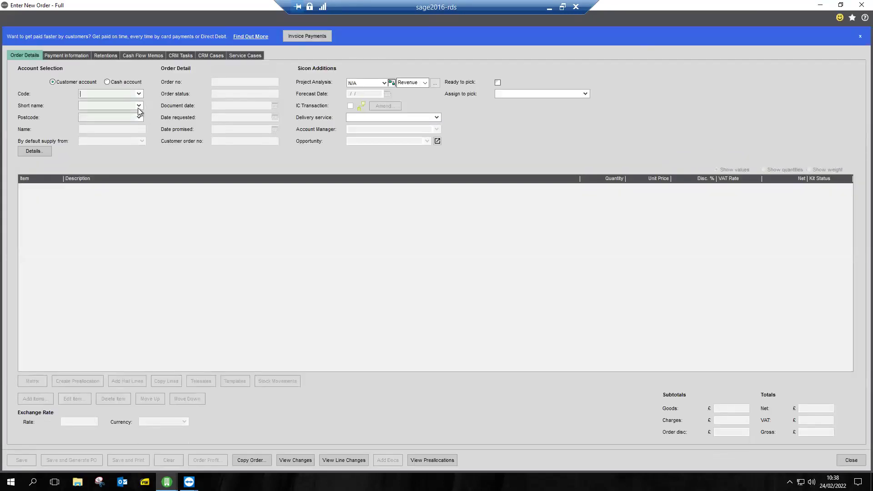
click(138, 107)
click(124, 106)
text(Sicon)
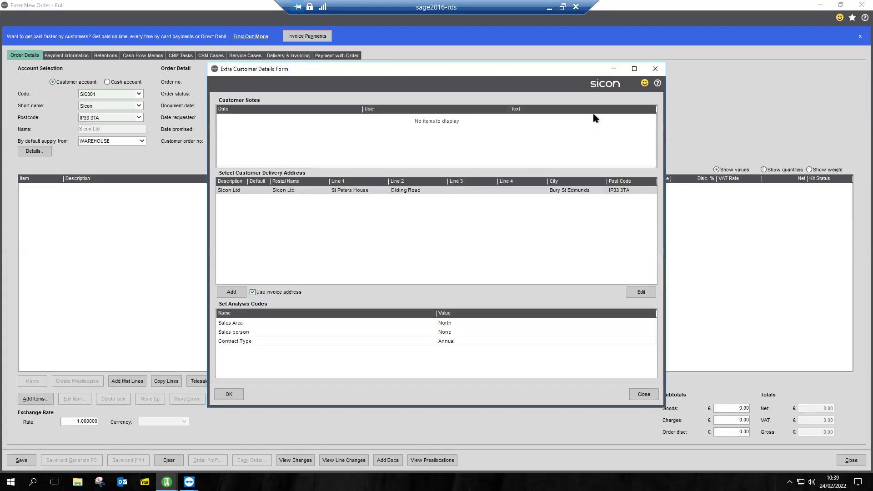
click(655, 69)
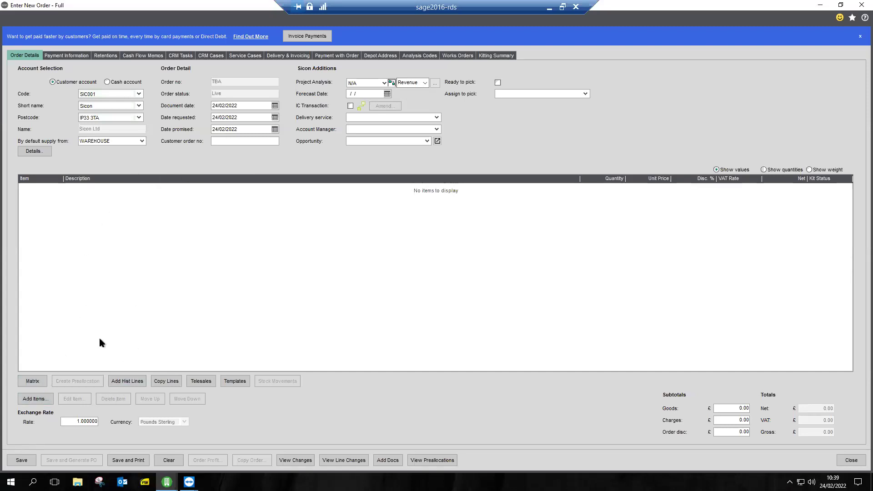
Add a standard item line for Door Handle Pack (ACS/DOORPACK) from WAREHOUSE with a quantity of 10, acknowledging the price book warning
click(41, 399)
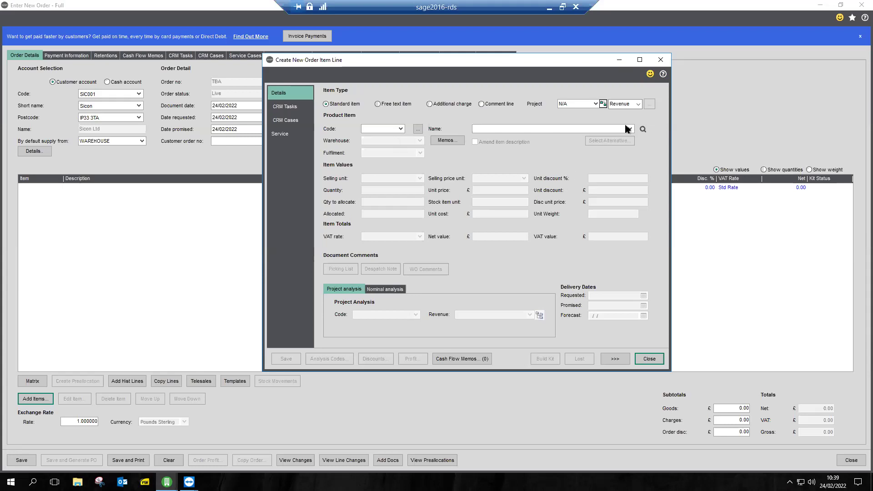
click(609, 128)
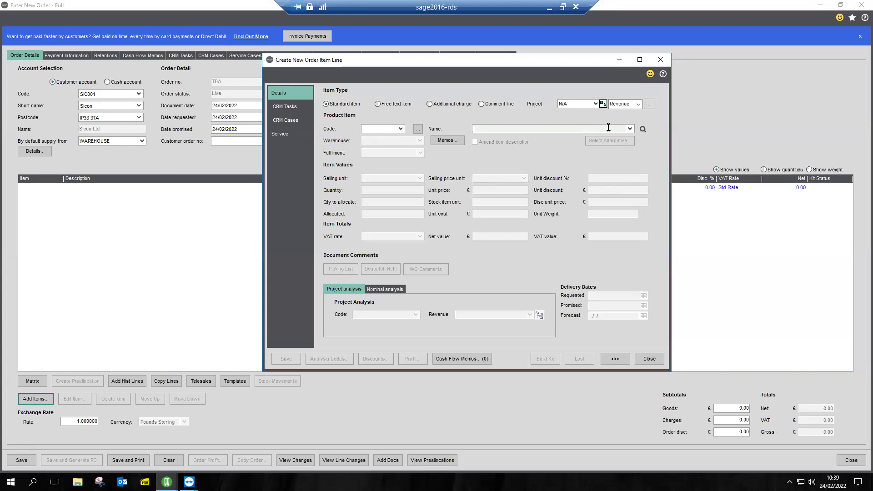
text(door)
key(Tab)
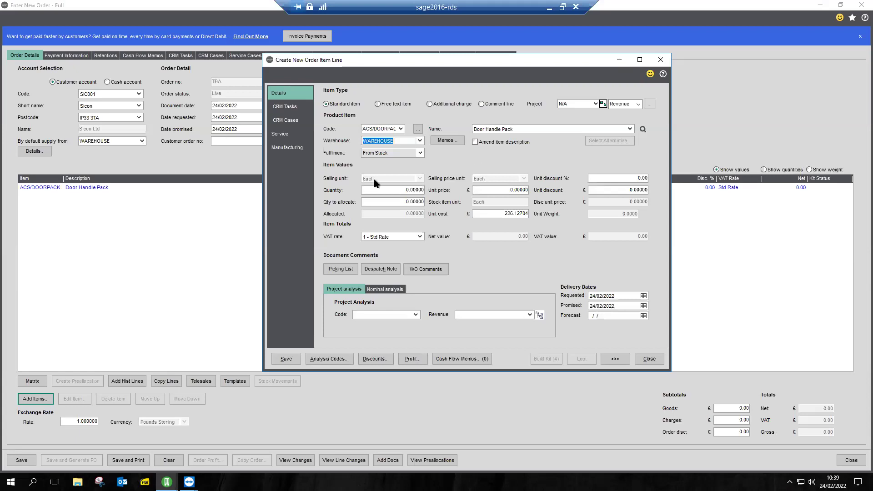
key(Tab)
text(1)
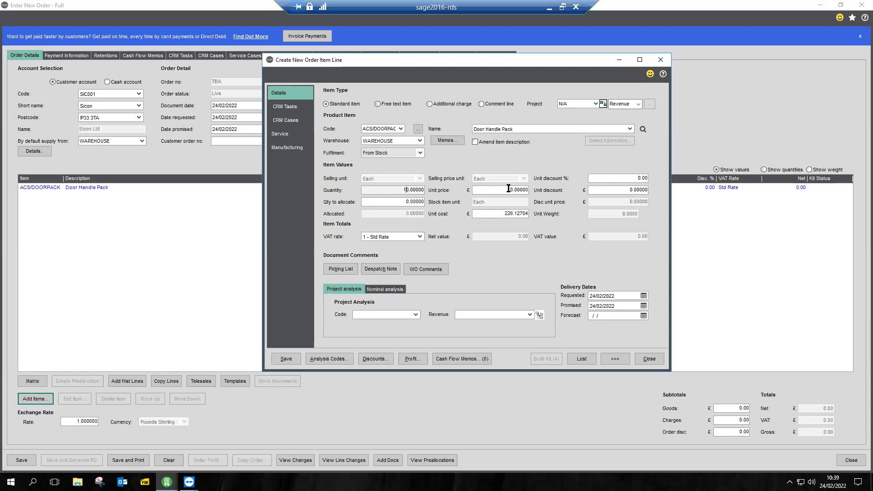
key(Tab)
click(512, 277)
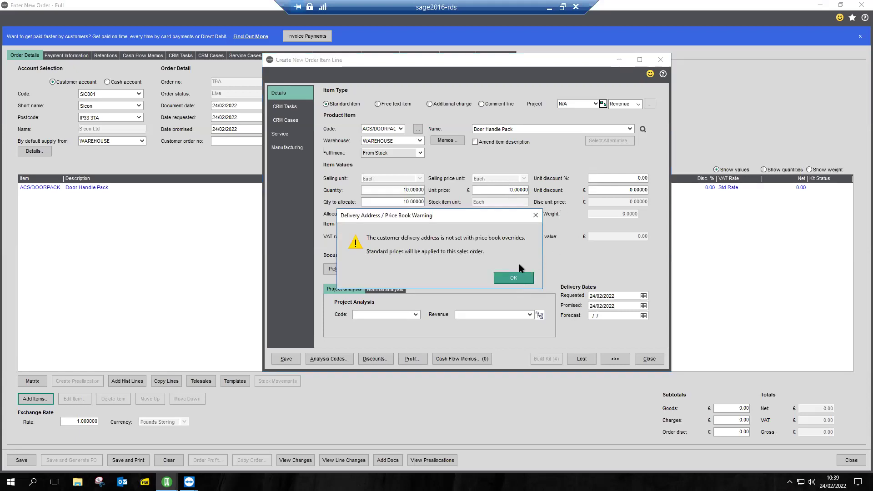
Set the Door Handle Pack line's unit price to 230, save the line, and close the item entry window
click(503, 187)
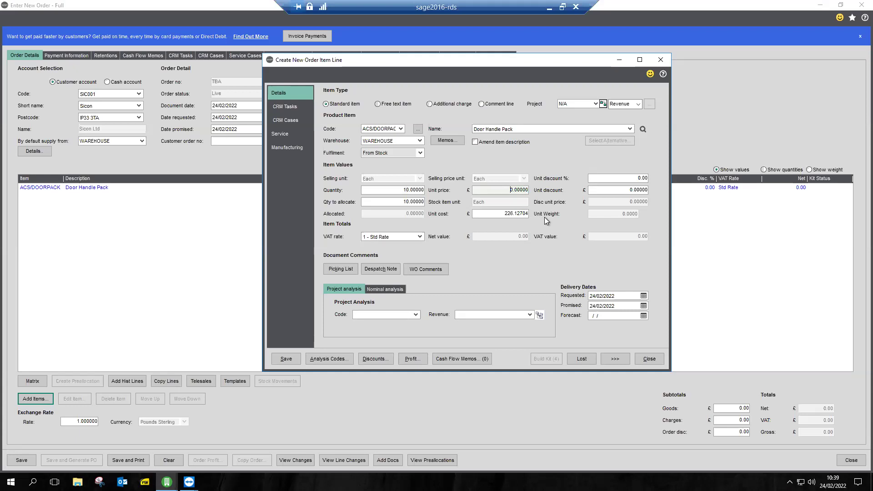
text(230)
key(Delete)
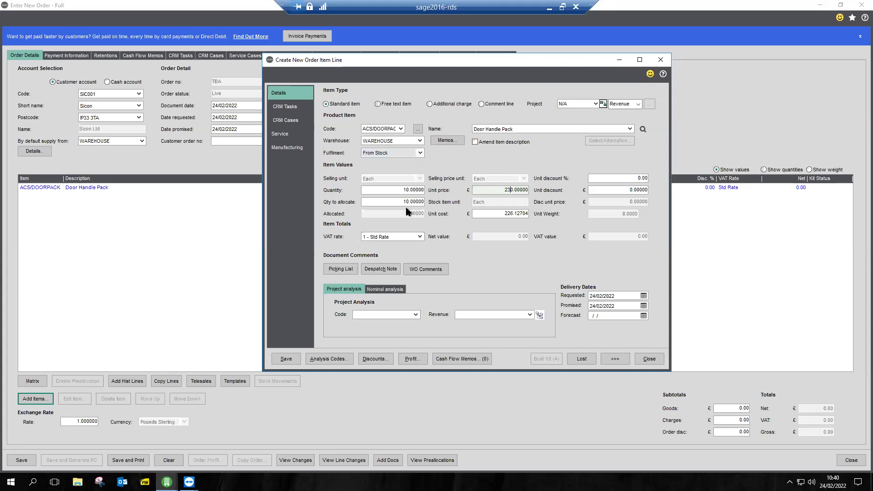
click(289, 361)
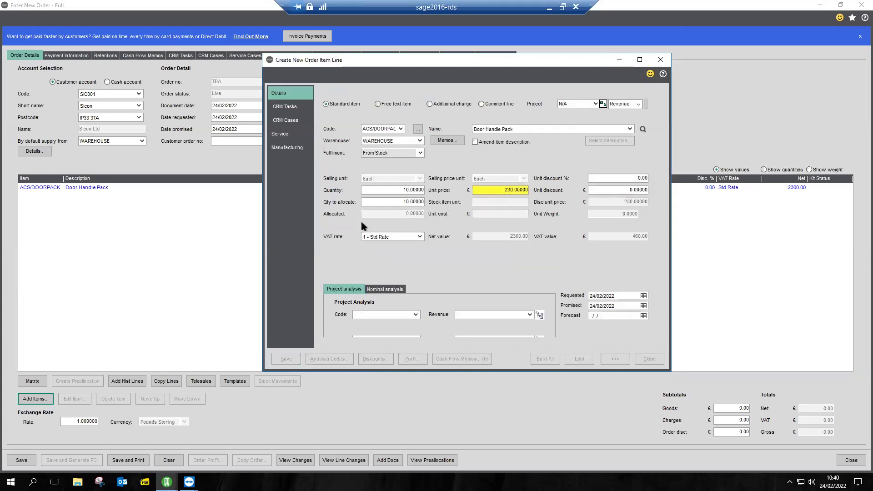
click(660, 60)
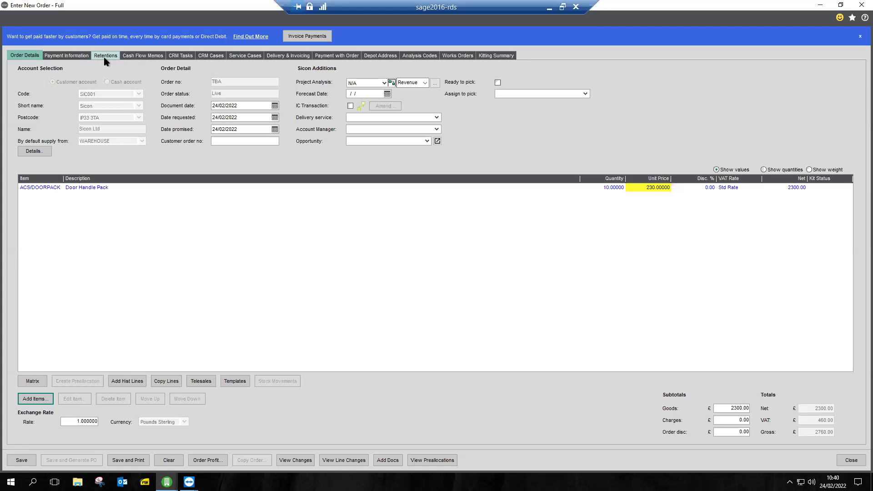
Change the order's delivery address to the customer's saved Sicon Ltd address and enter the delivery instructions "Leave it with neighbour"
click(282, 57)
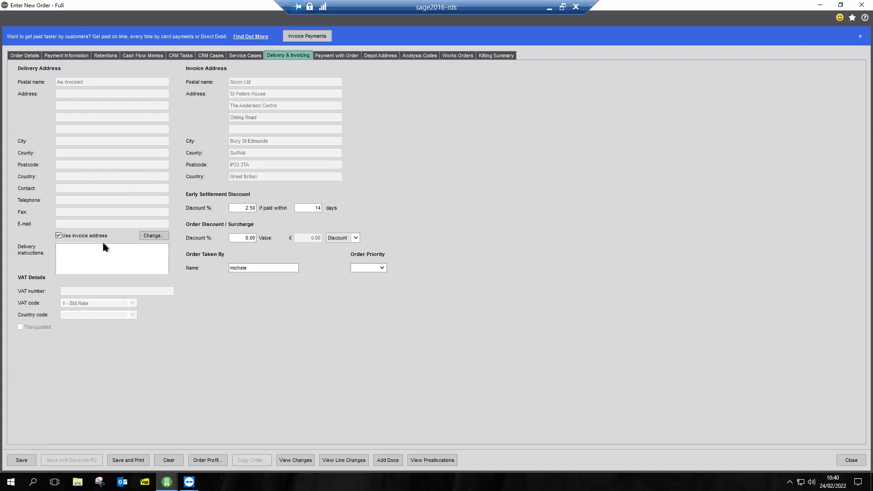
click(153, 236)
click(359, 254)
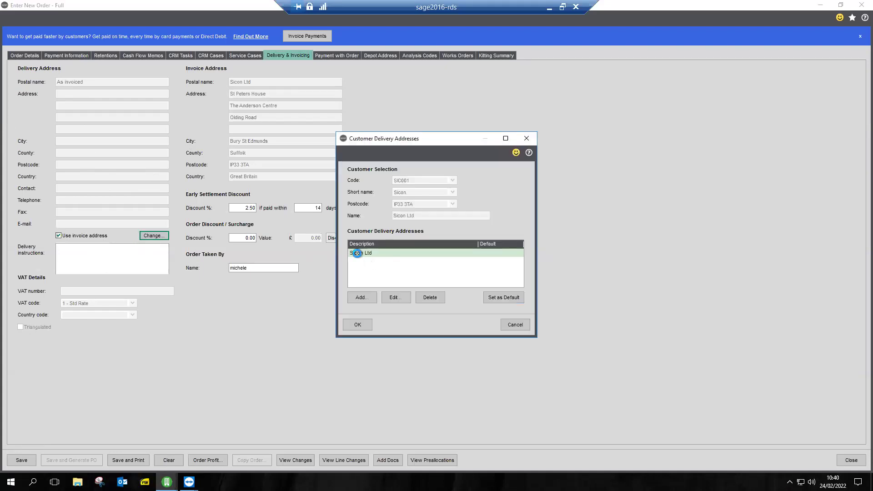
click(362, 324)
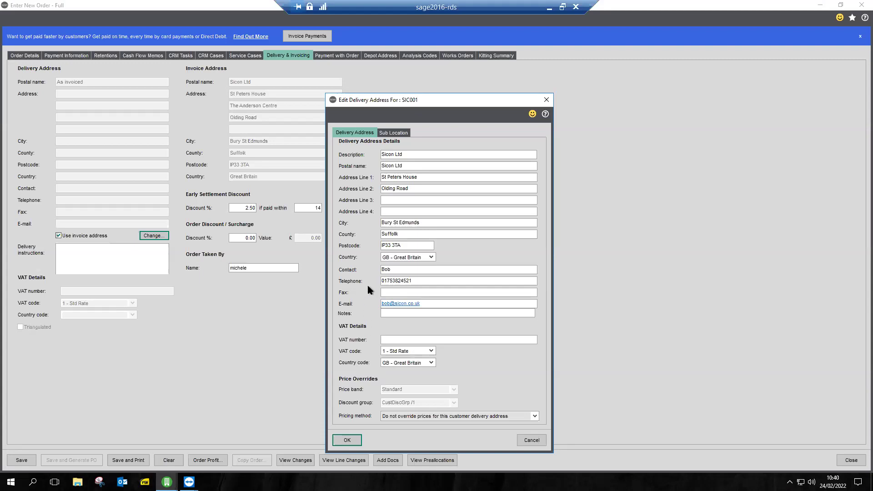
click(348, 440)
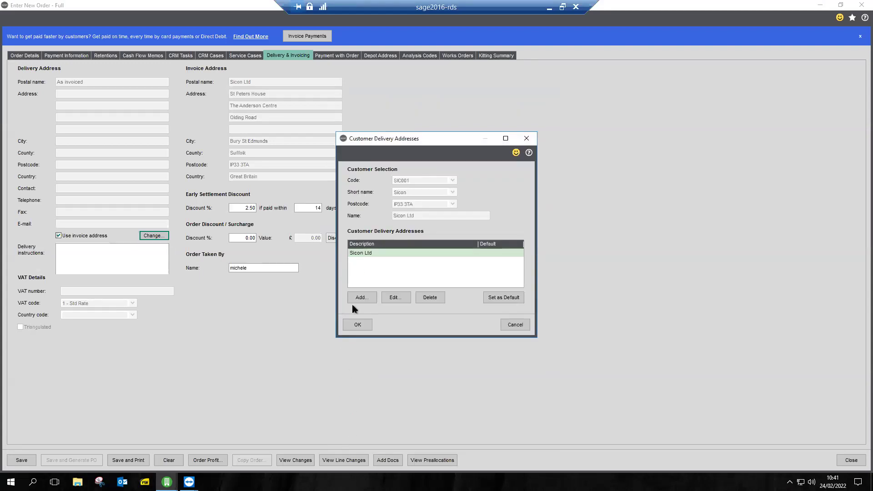
click(357, 325)
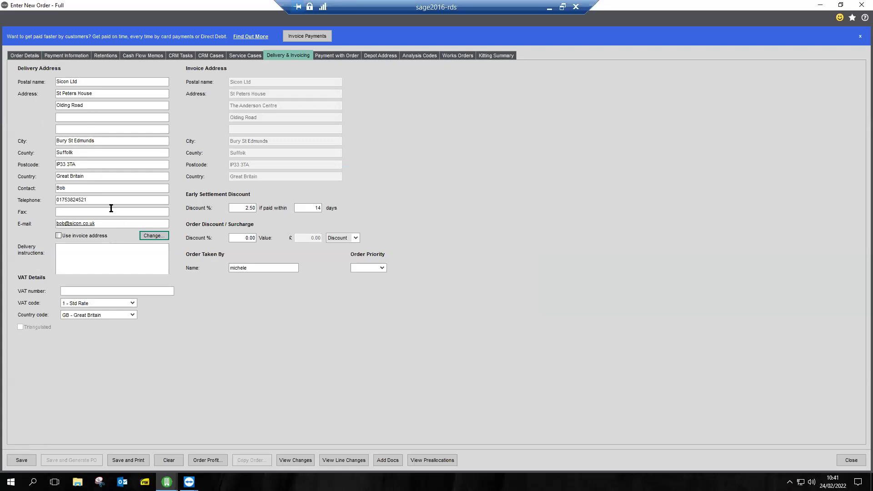
click(86, 255)
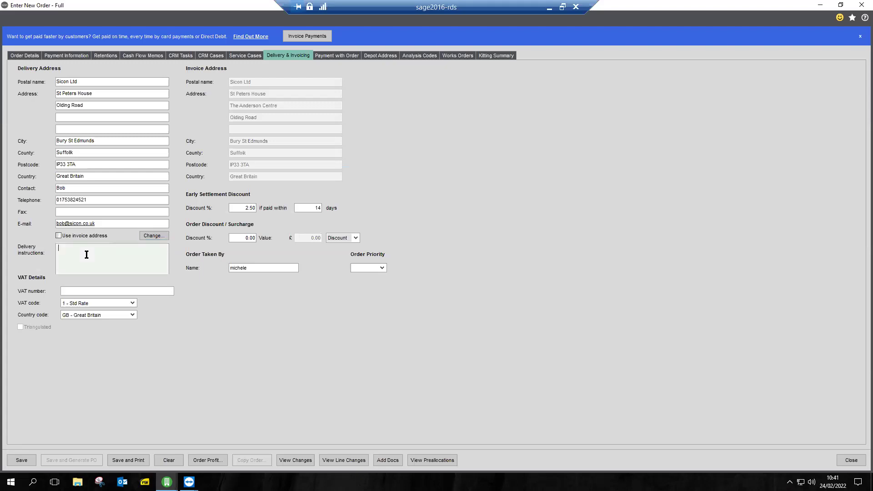
text((eave it with neighbour)
Return to the order details and enter the customer's order number
click(39, 58)
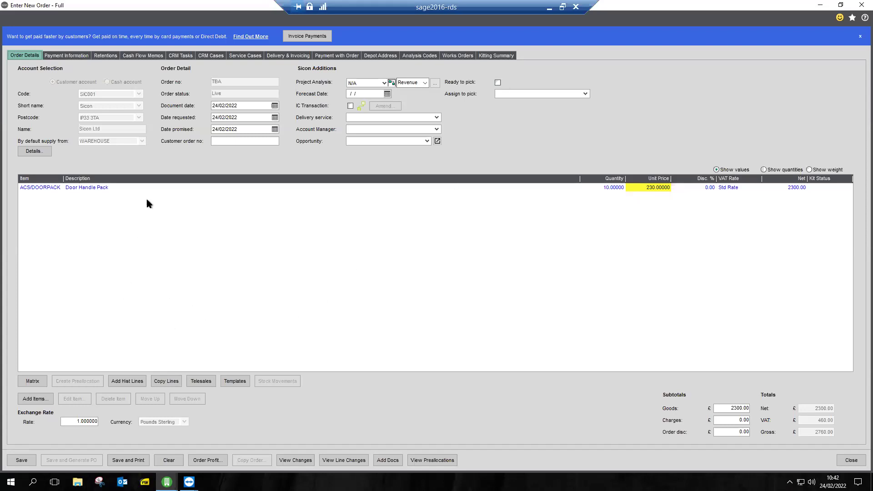
click(221, 141)
text(1258965)
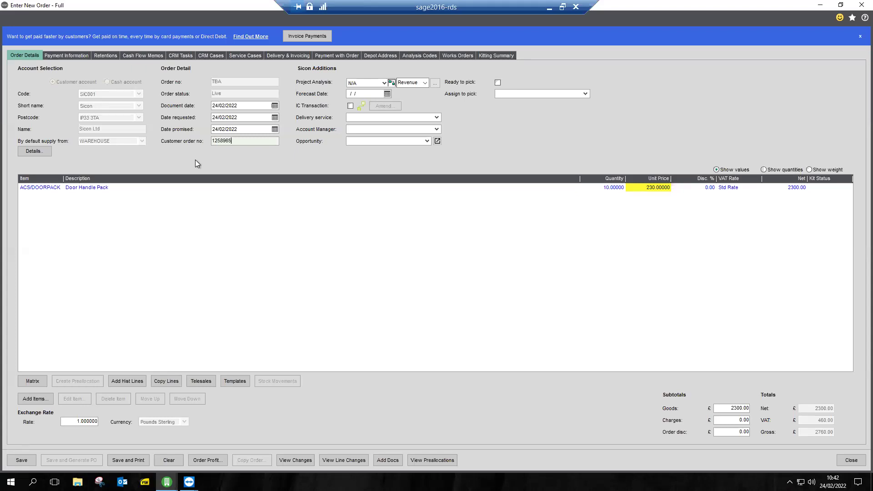
Save the sales order as ready to pick, without a project or back-to-back purchase order, and close order entry
click(21, 461)
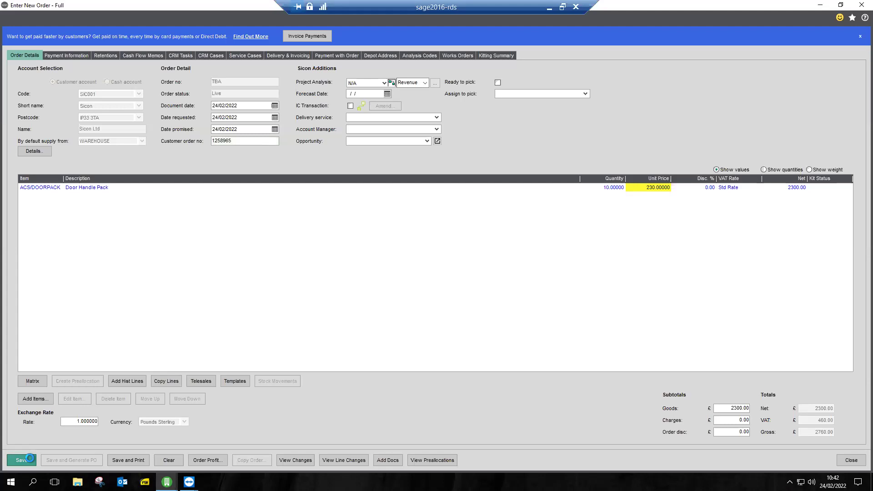
click(377, 302)
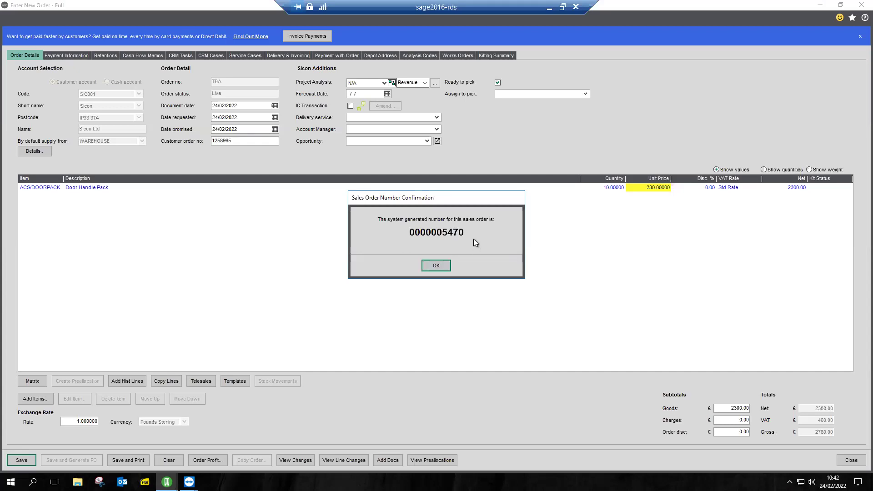
click(445, 265)
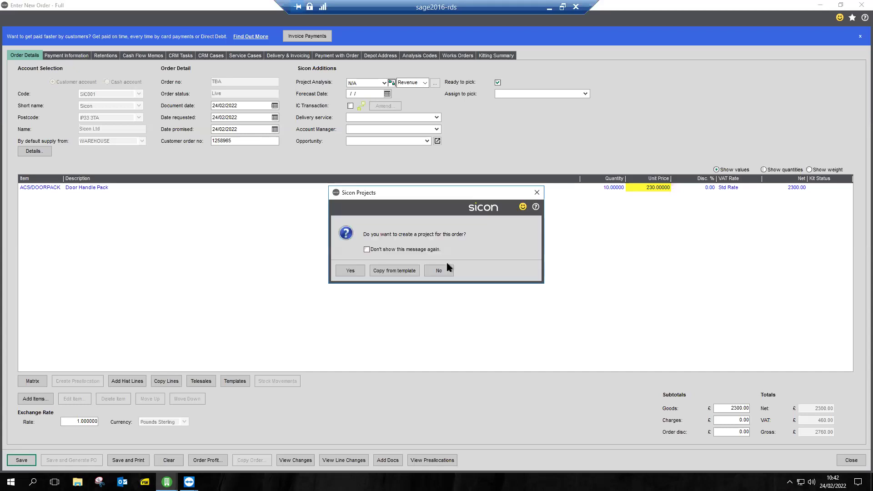
click(447, 269)
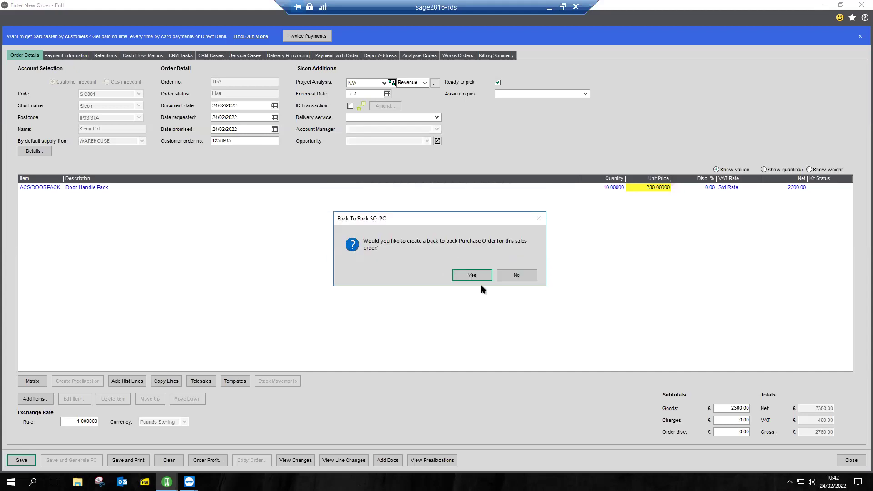
click(517, 276)
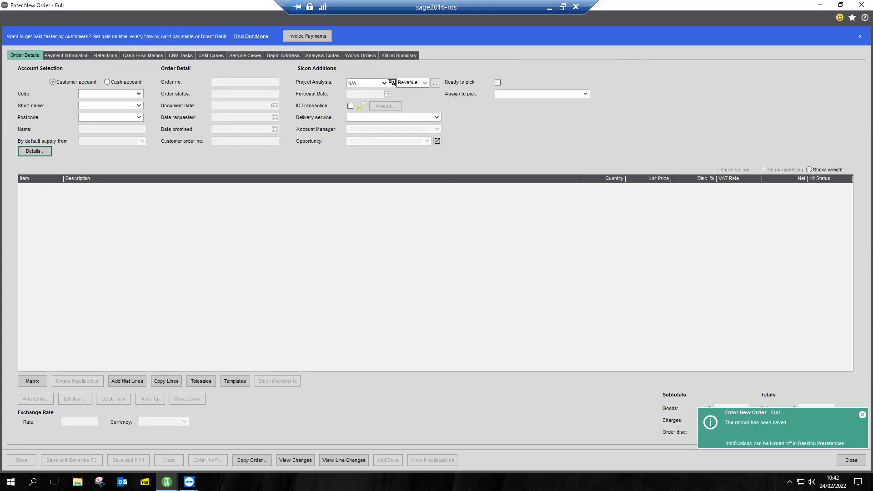
click(852, 461)
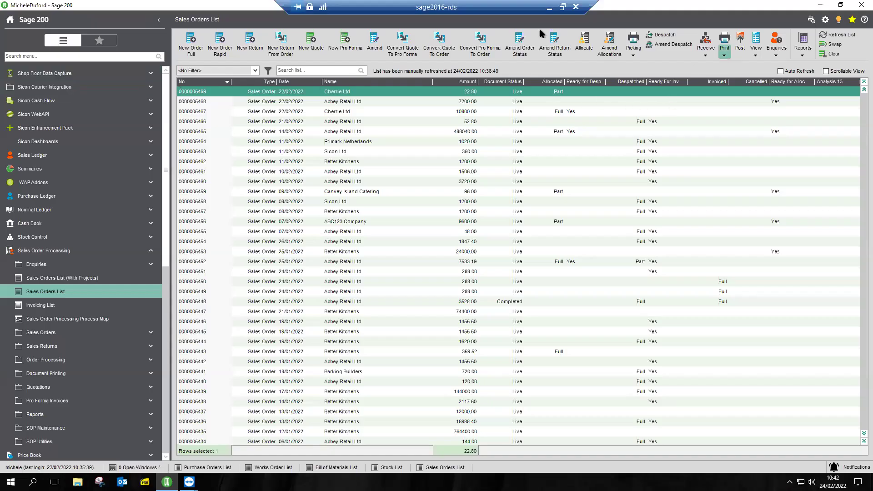
Refresh the sales orders list, select the newest Sicon Ltd order and start printing order acknowledgements
click(843, 39)
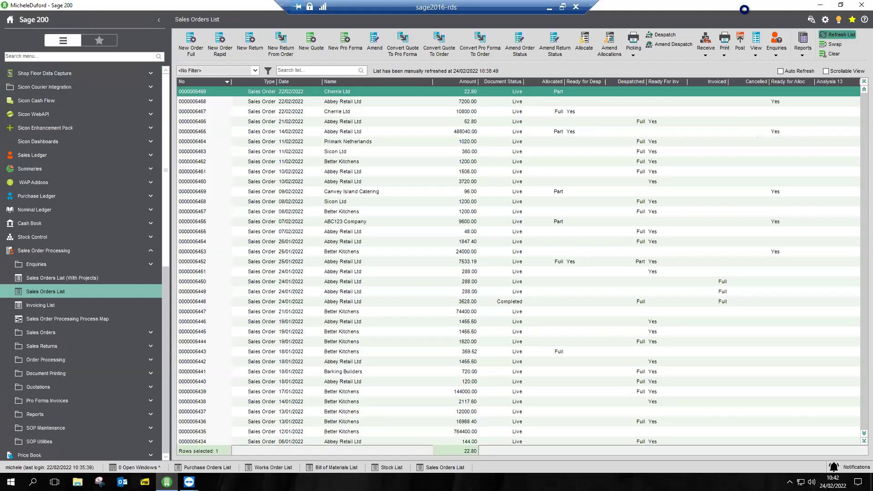
click(195, 95)
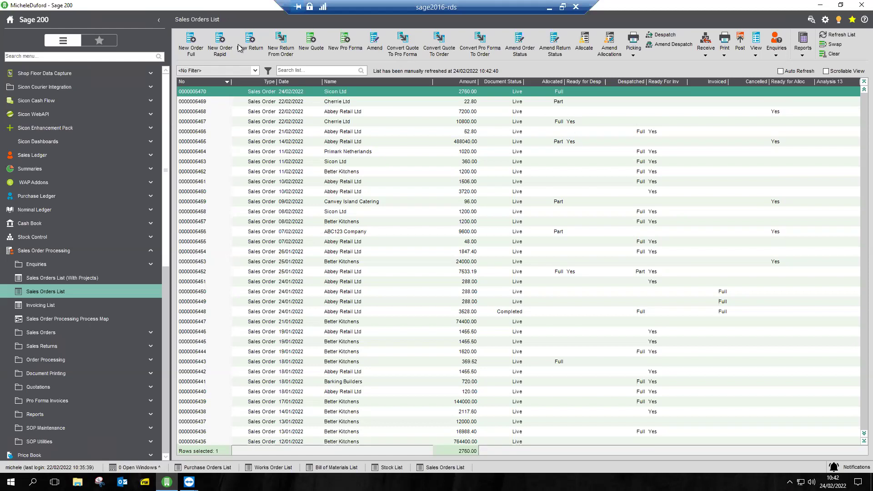
right_click(294, 94)
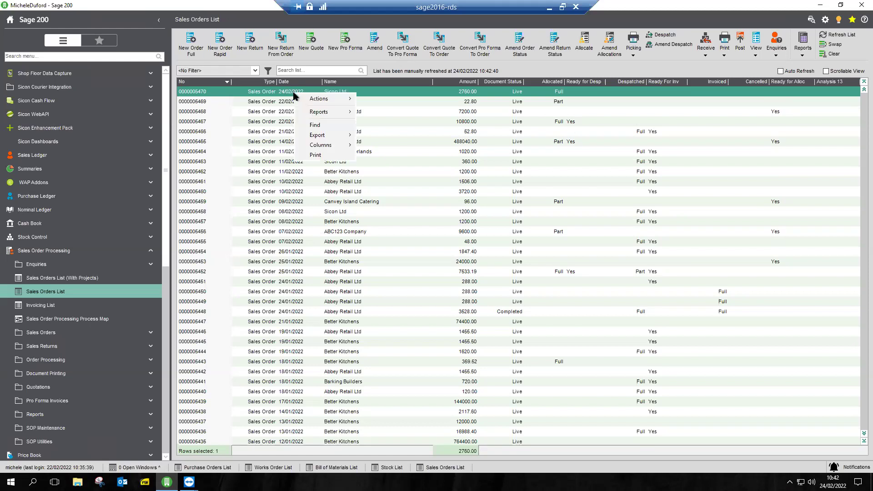
click(334, 99)
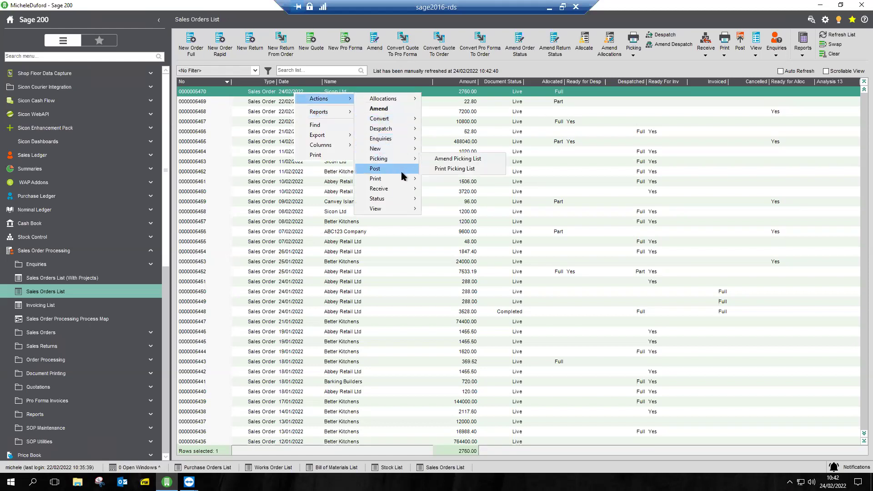
mouse_move(404, 184)
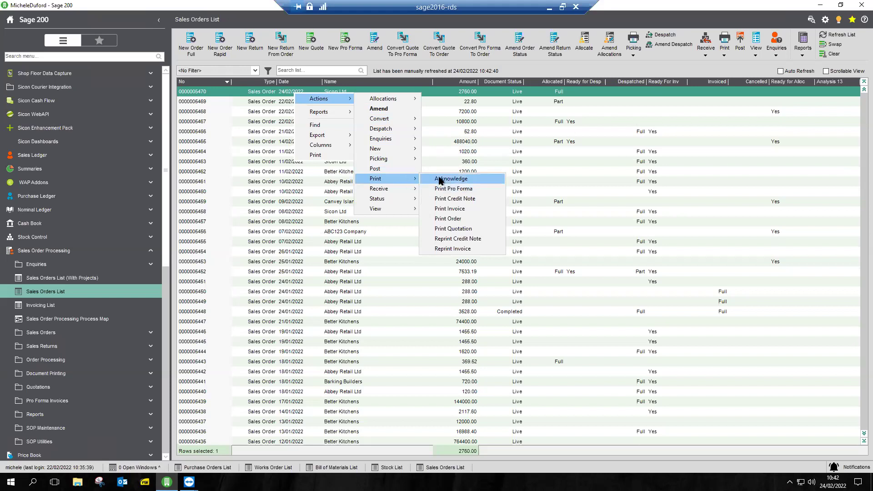
click(438, 178)
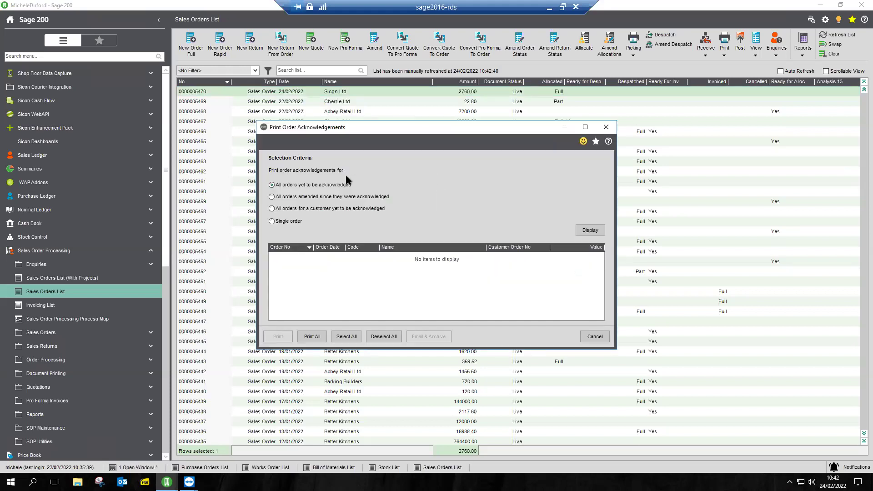
Display all orders yet to be acknowledged, sort them by order number with the newest first, and select the newest Sicon Ltd order
click(592, 230)
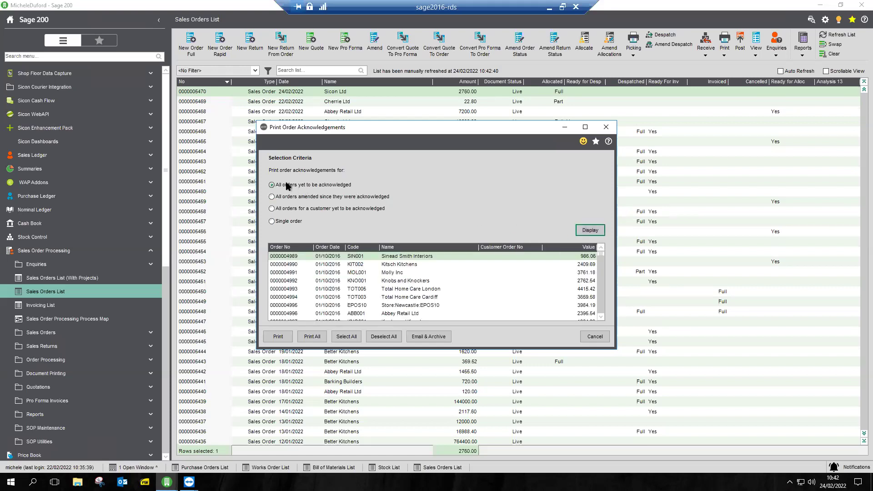
click(289, 248)
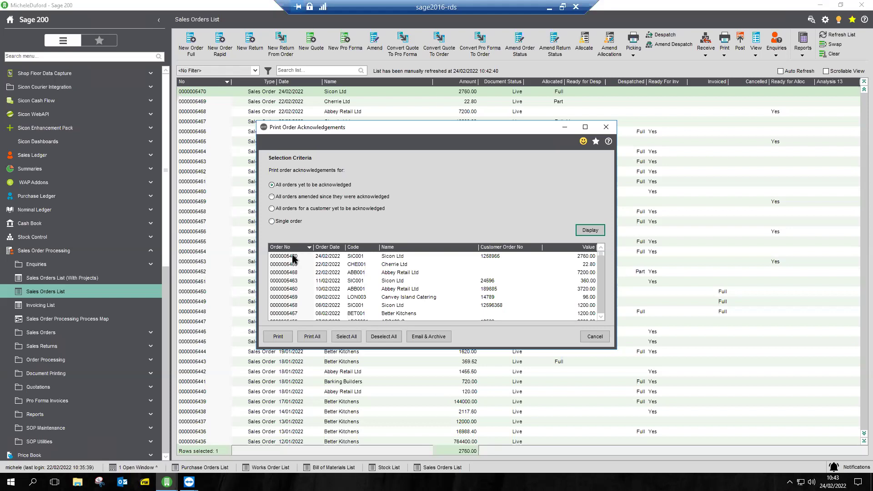
click(293, 257)
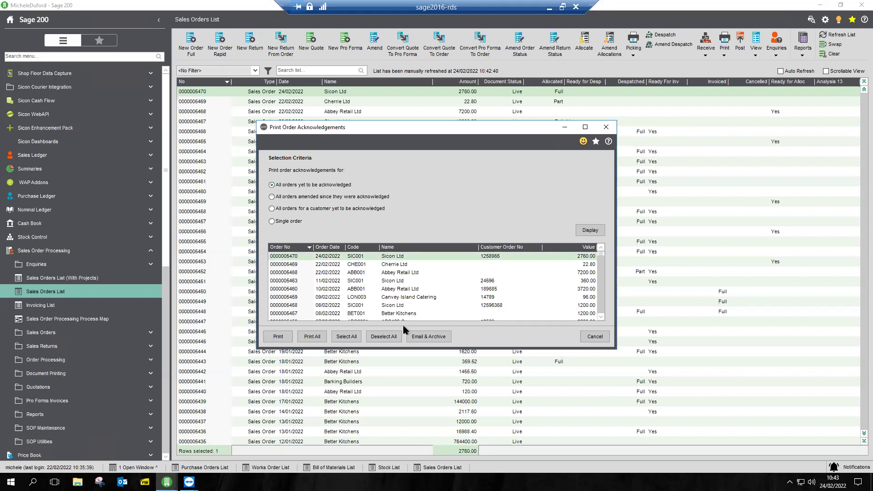
click(279, 337)
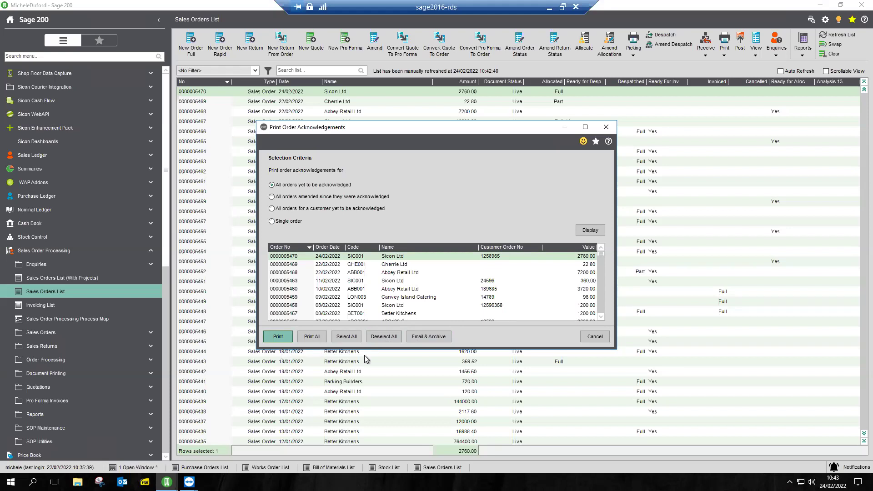
Email and archive the selected order acknowledgement, allowing access to Outlook addresses for 1 minute, and close the acknowledgements window
click(424, 337)
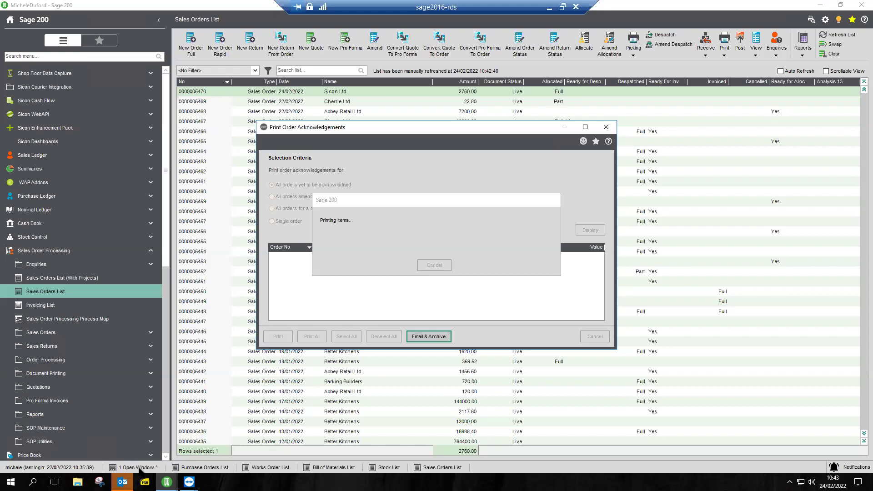
mouse_move(122, 481)
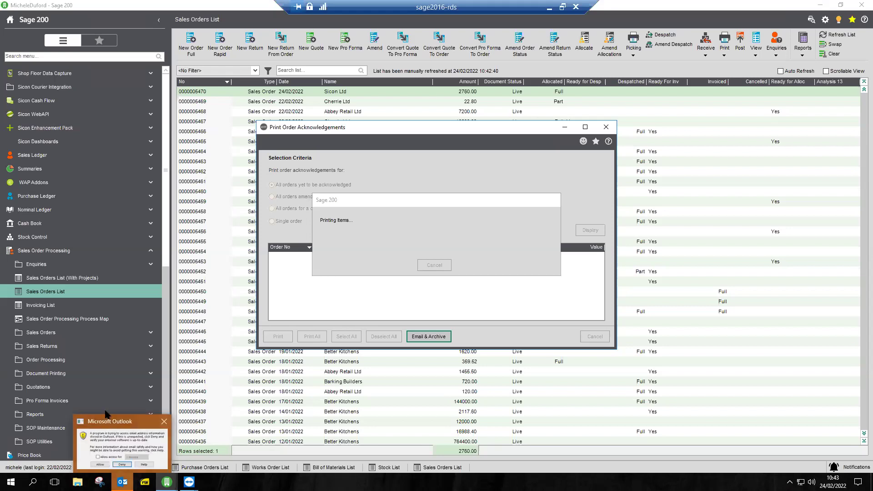
click(114, 448)
click(394, 255)
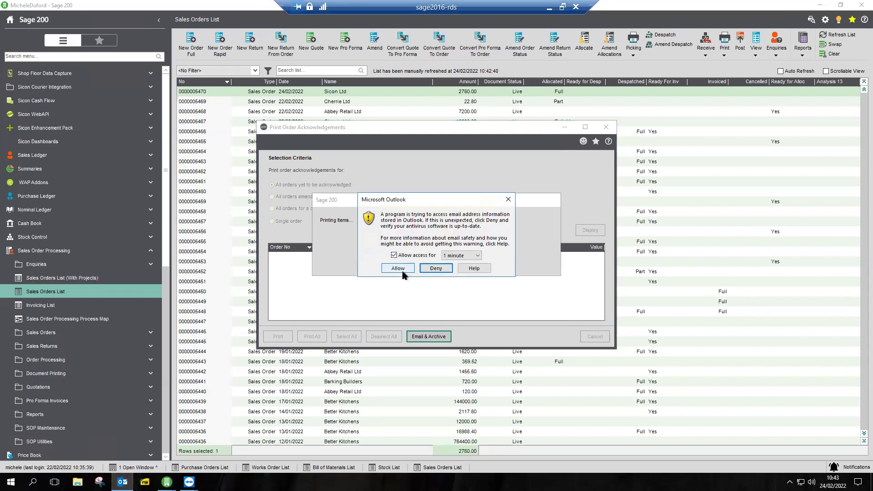
click(398, 268)
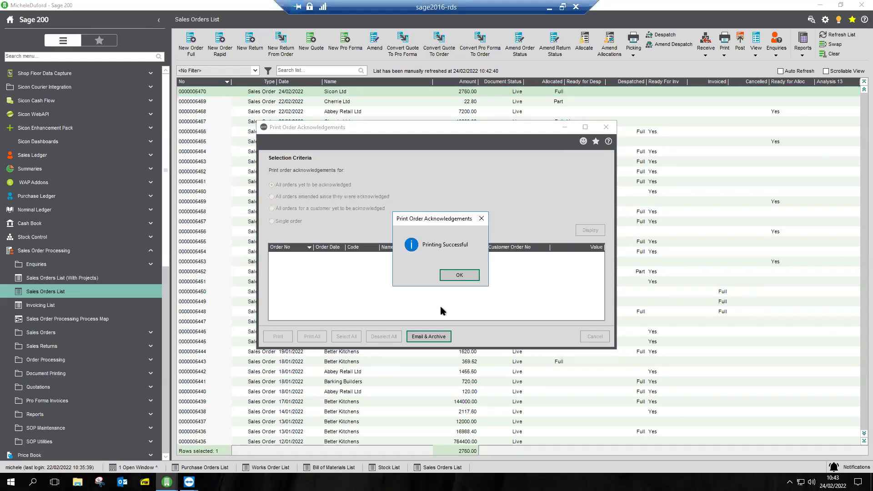
click(453, 275)
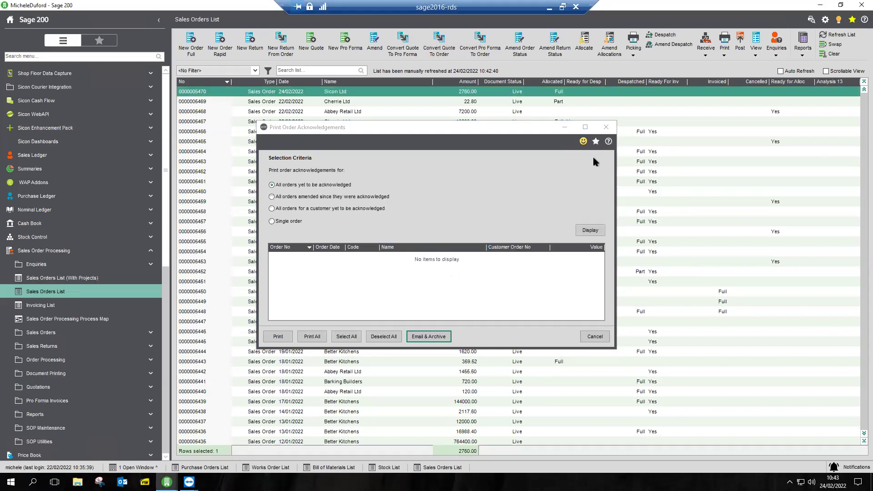
click(606, 127)
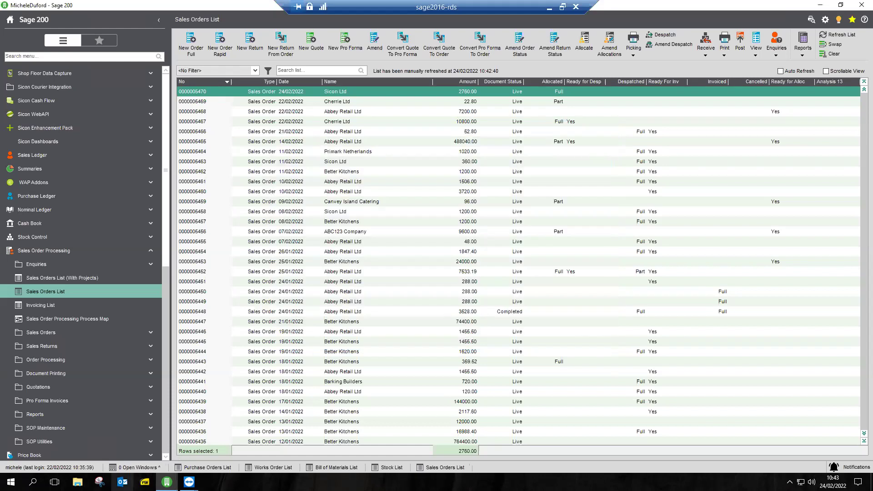
Switch to Outlook and view the Sicon Ltd sales order acknowledgement email in the Drafts folder
click(122, 482)
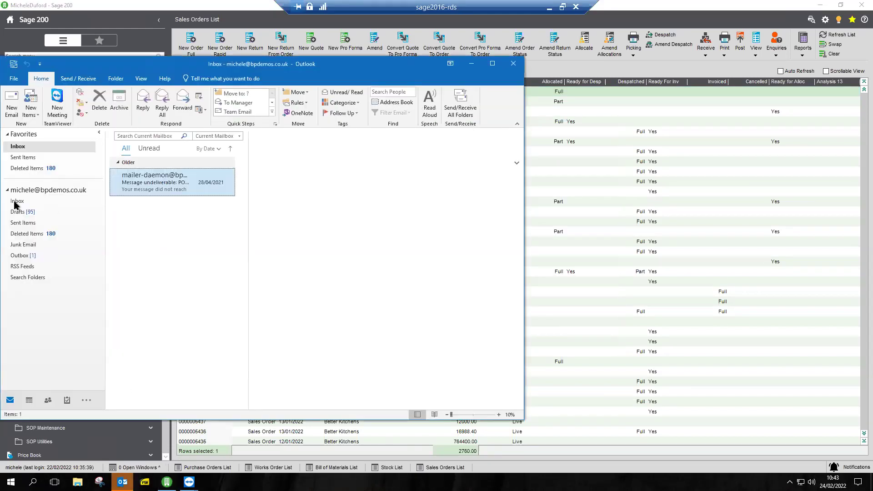
click(20, 212)
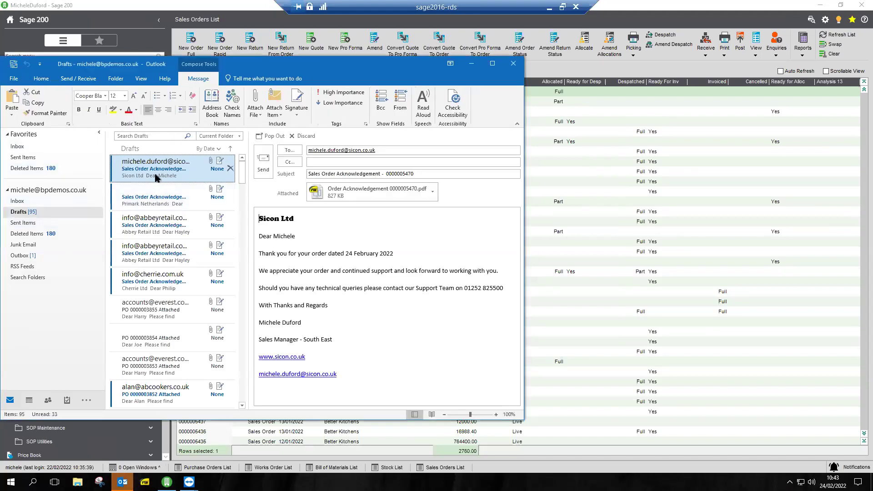
click(403, 174)
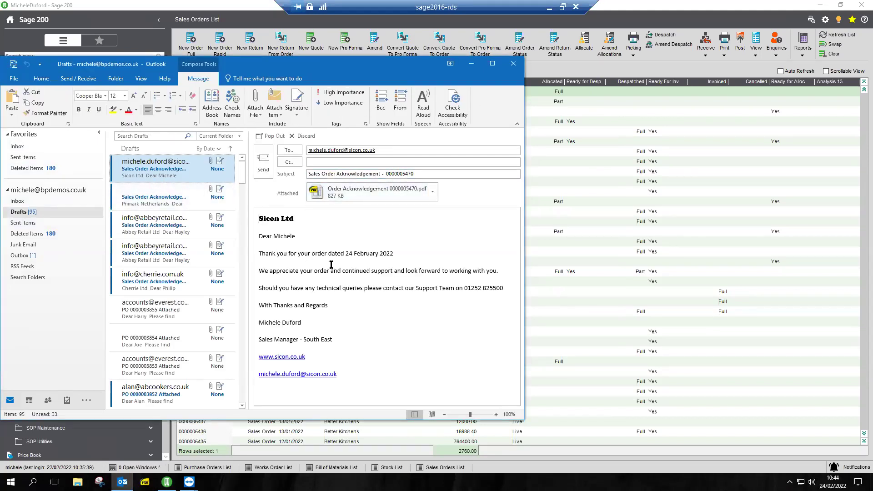
Review all pages of the draft's attached acknowledgement PDF, close it and minimise Outlook
double_click(385, 192)
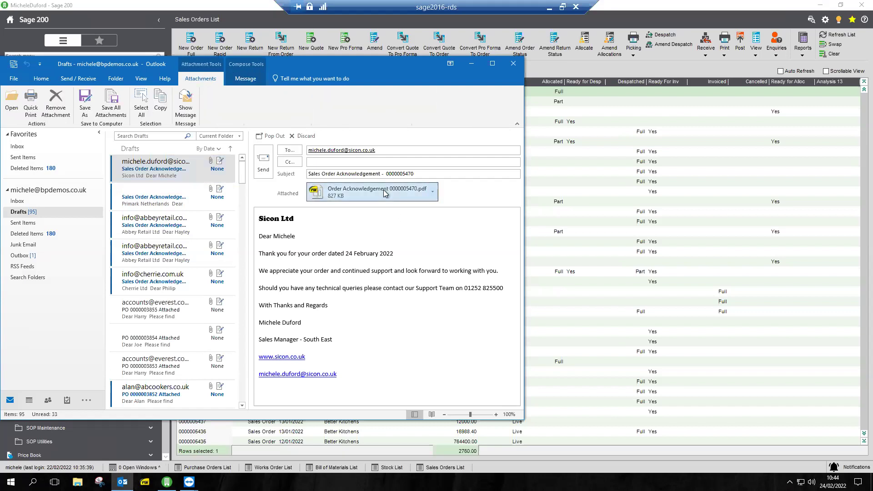
click(216, 263)
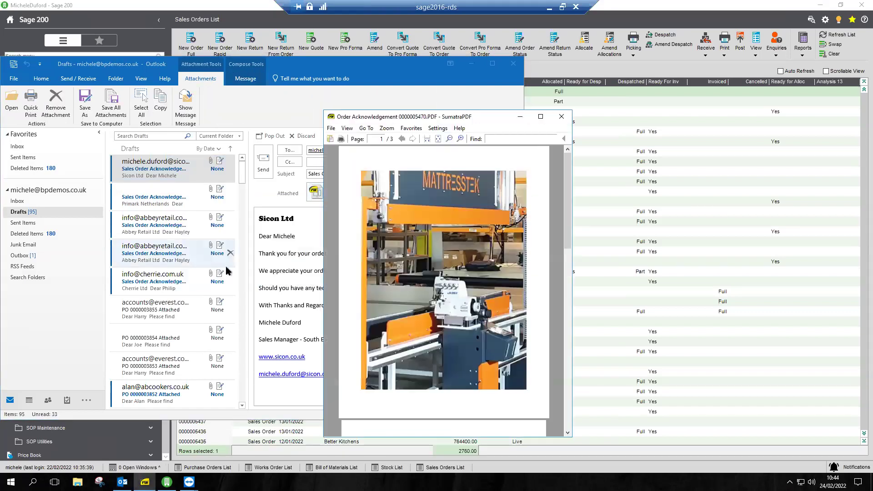
scroll(418, 241, down, 6)
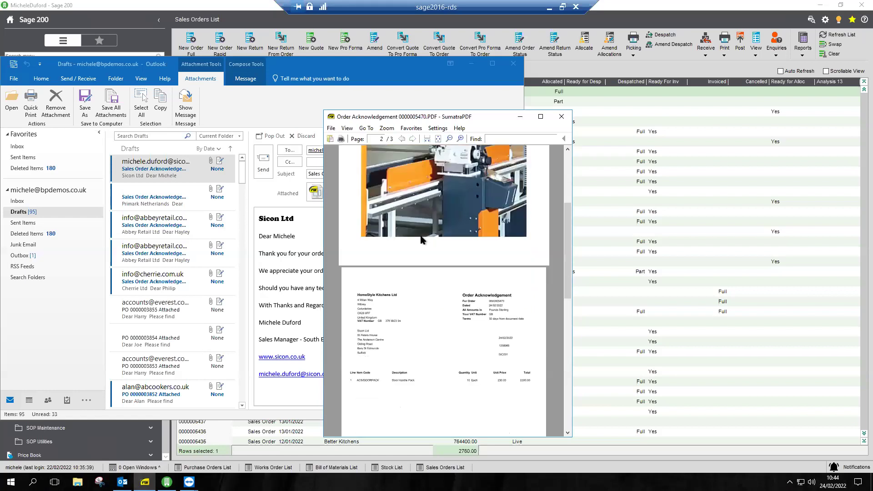
scroll(420, 240, down, 7)
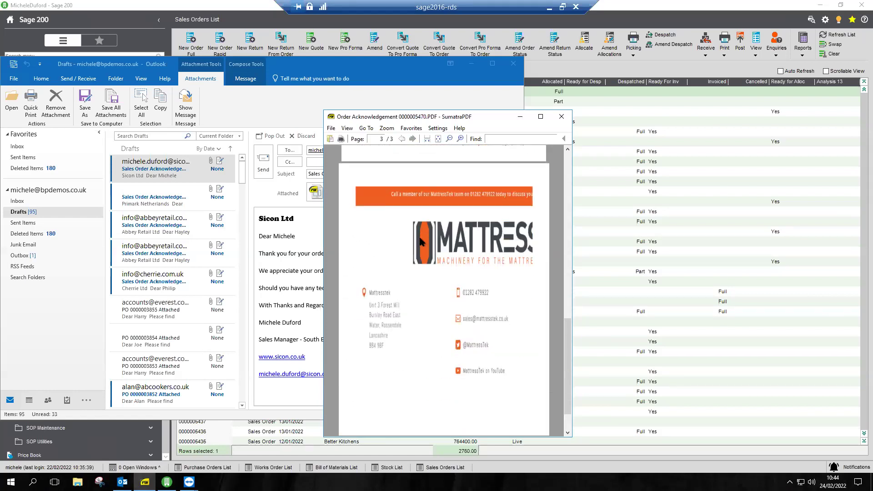
scroll(420, 242, up, 5)
scroll(418, 241, up, 8)
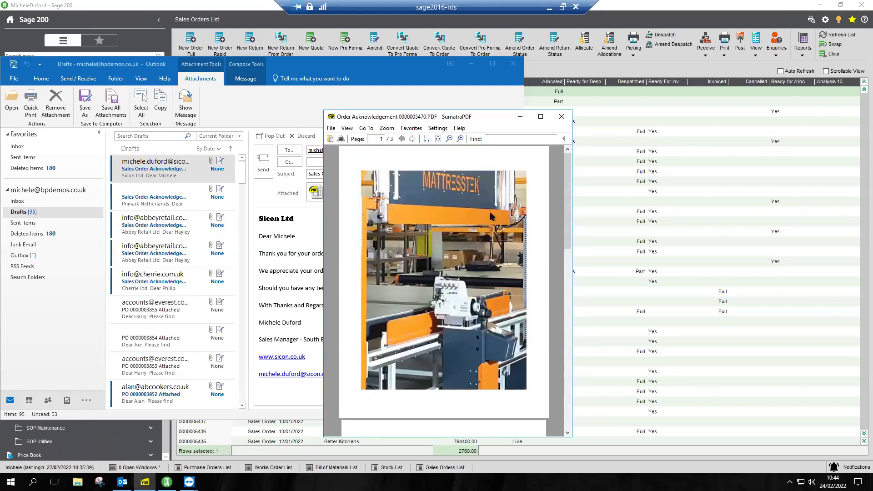
click(559, 117)
click(472, 63)
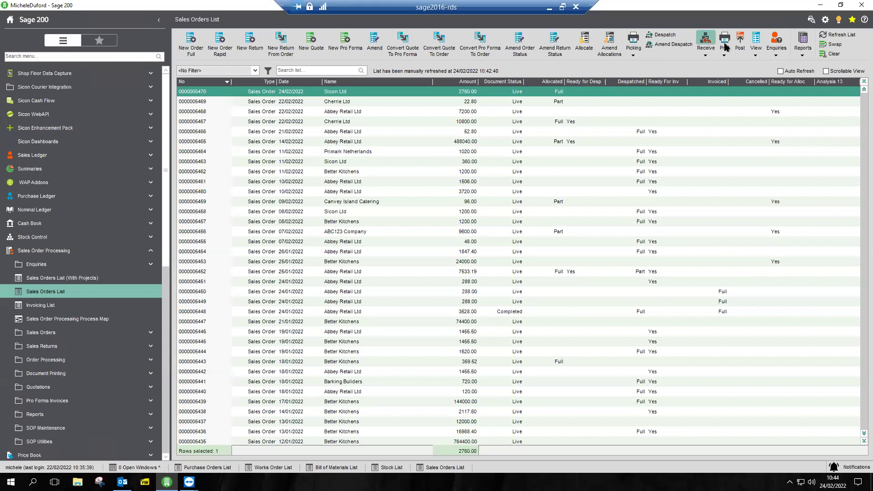
Open the Sicon Ltd sales order for viewing and dismiss the undespatched orders and extra customer details windows
click(756, 40)
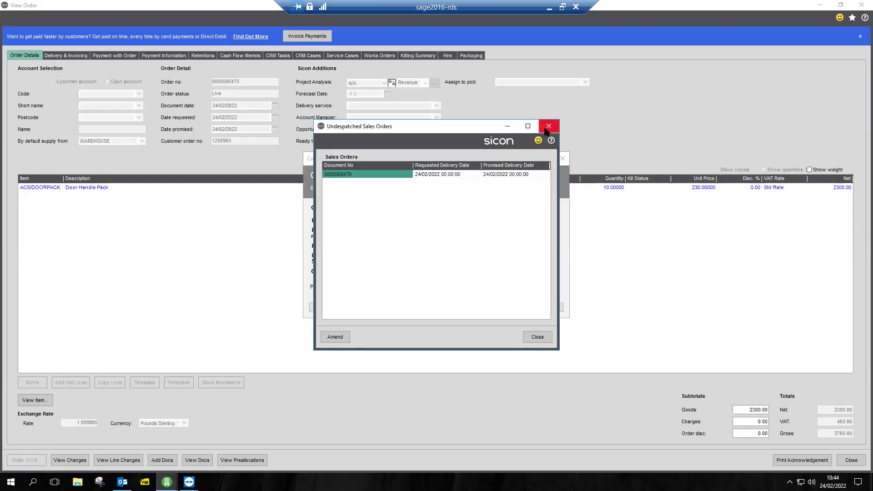
click(548, 126)
click(562, 158)
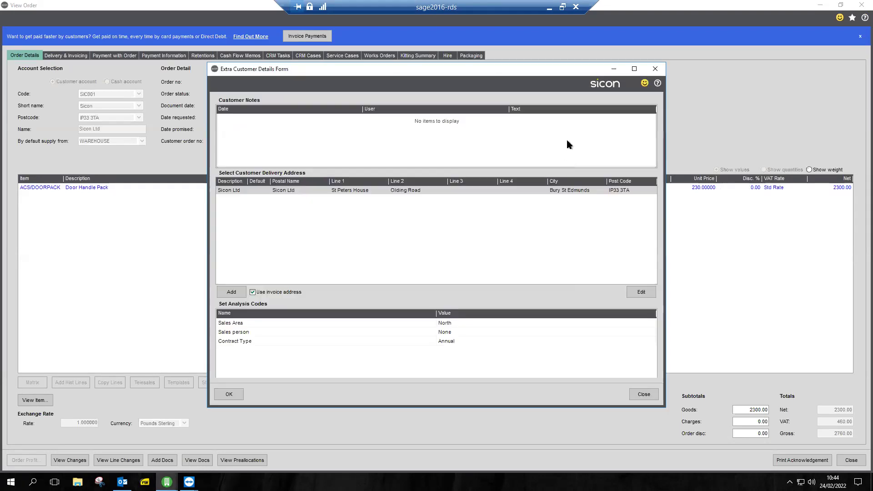
click(655, 69)
click(562, 160)
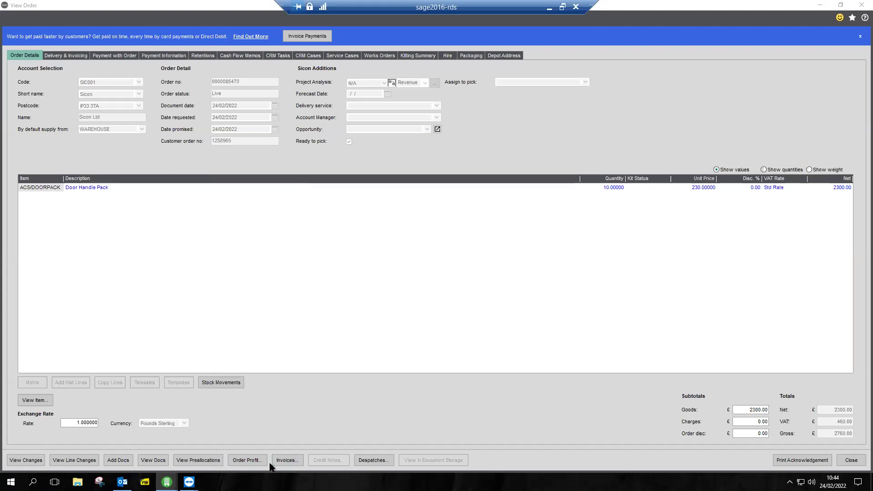
Review the archived acknowledgement document attached to the sales order, and close the document and the order
click(149, 461)
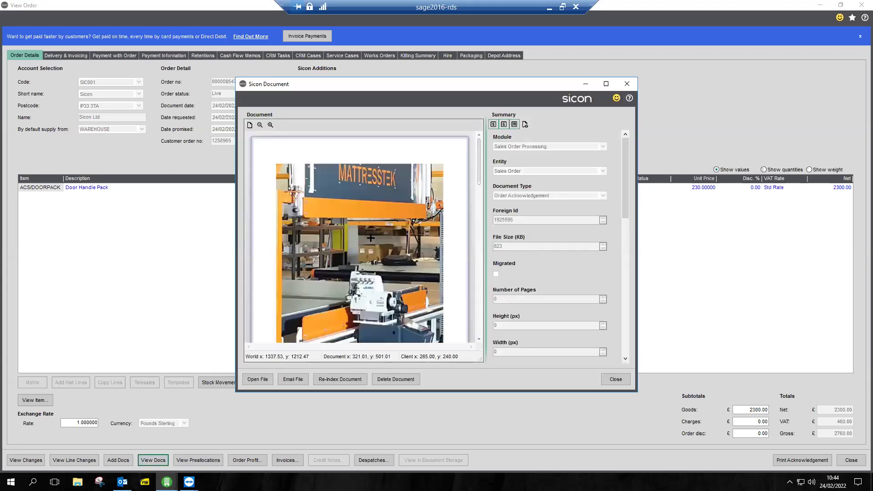
scroll(370, 237, down, 10)
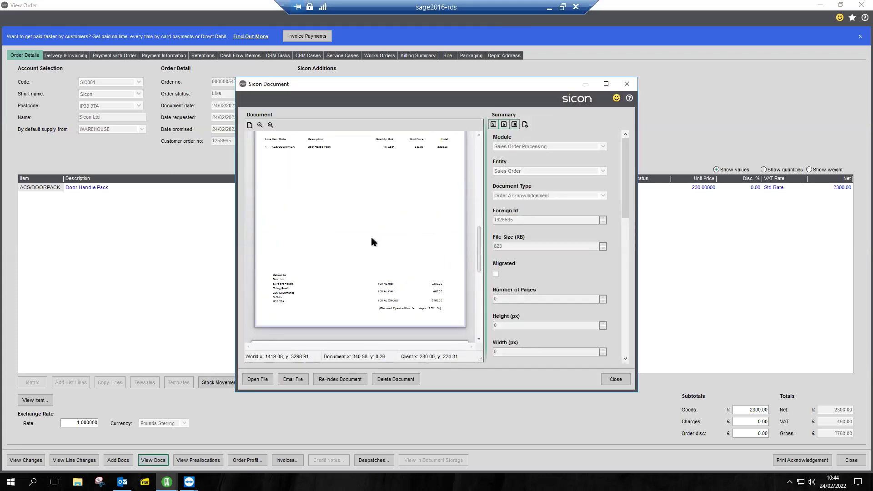
scroll(371, 241, down, 2)
scroll(370, 240, up, 6)
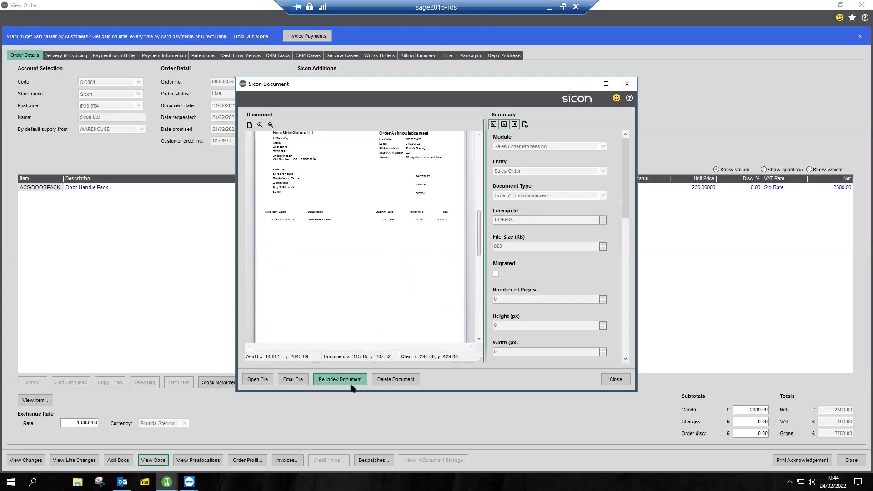
click(627, 84)
click(852, 461)
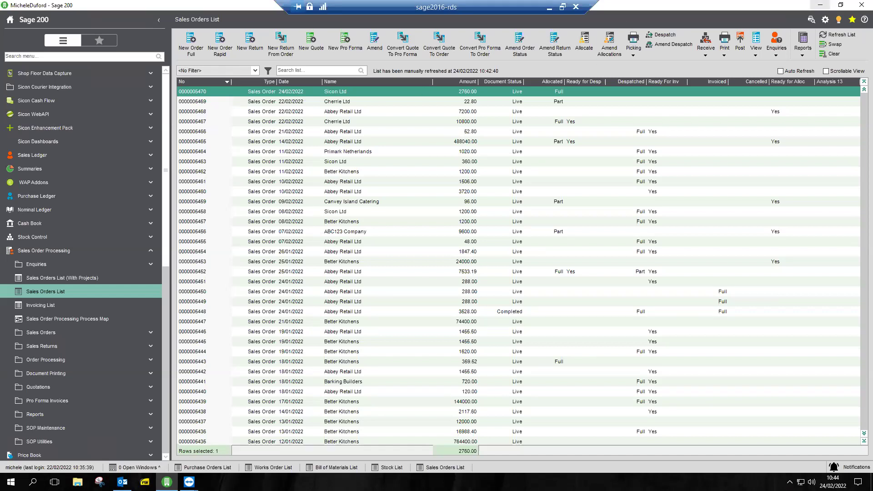
Switch to the TeamViewer handheld session, start despatching sales orders and check the order filter options without applying any
click(820, 6)
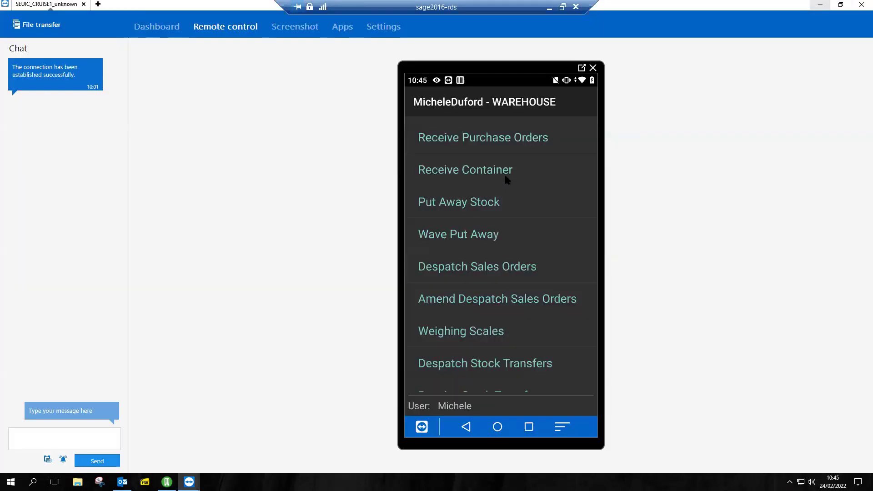
click(485, 273)
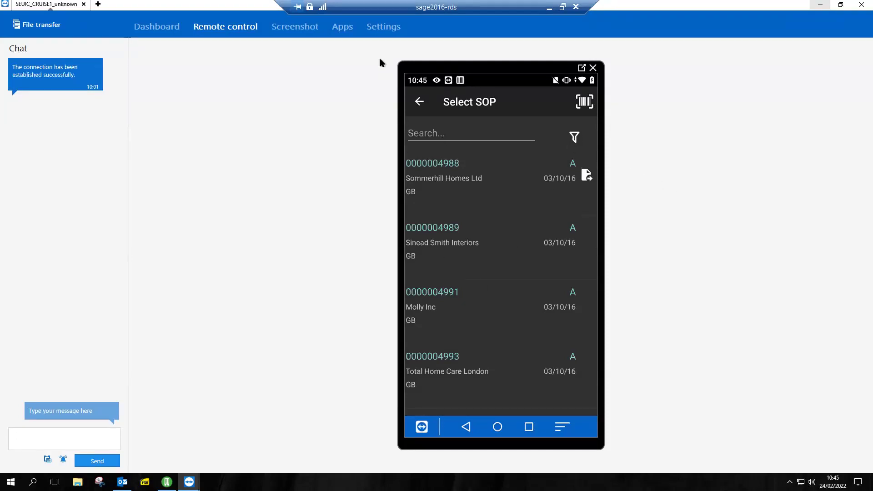
click(575, 139)
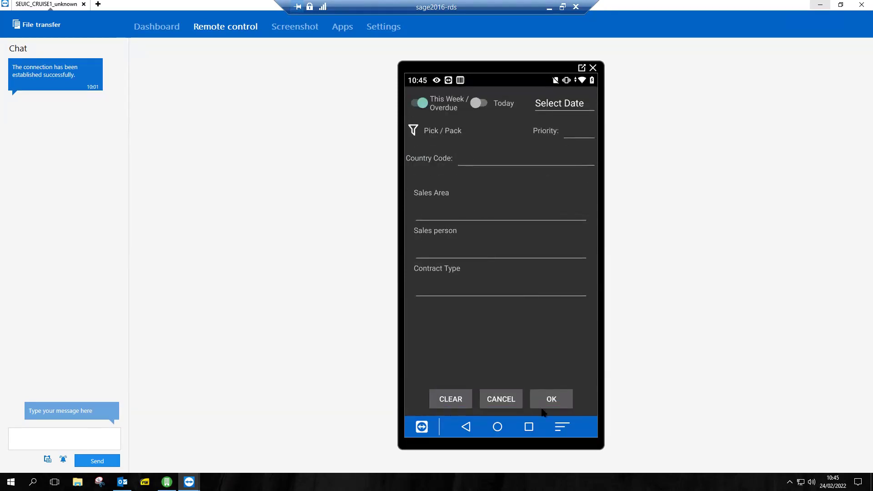
click(509, 399)
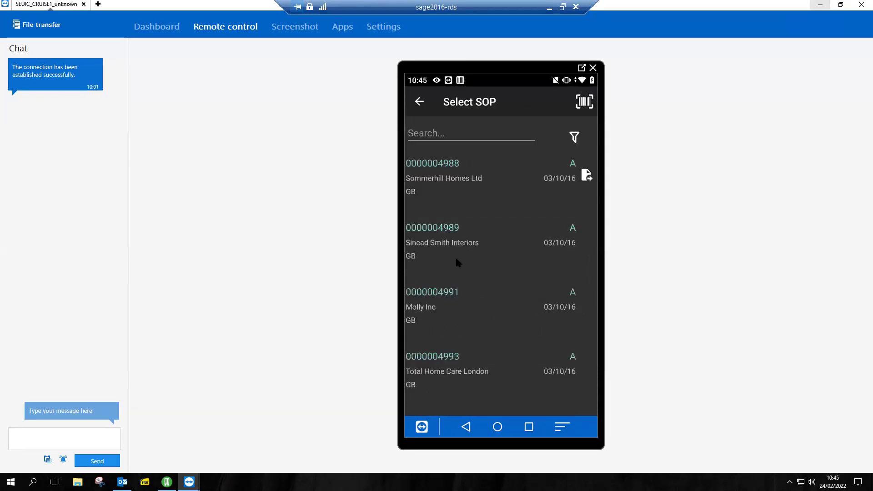
Open the Sicon Ltd sales order dated 24/02/22 for picking on the handheld
scroll(457, 259, down, 15)
scroll(457, 262, down, 10)
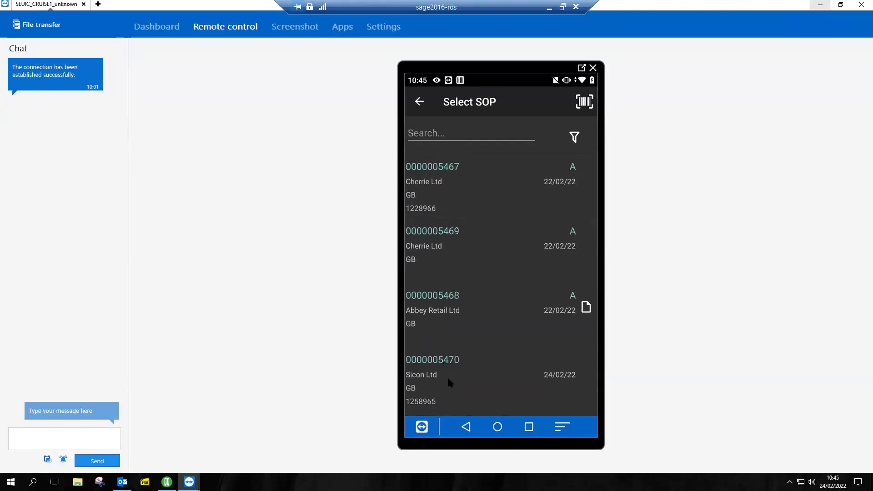
click(458, 369)
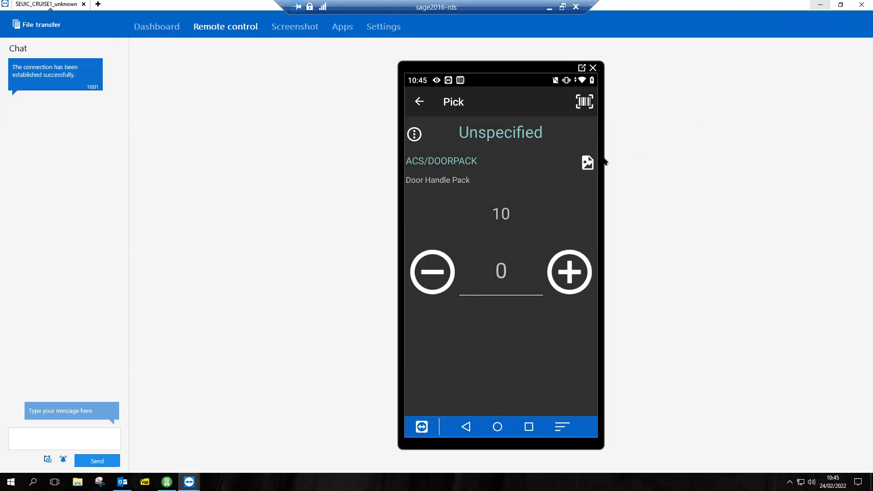
View the ACS/DOORPACK item picture, return to the pick and pick a quantity of 10 for the order
click(590, 167)
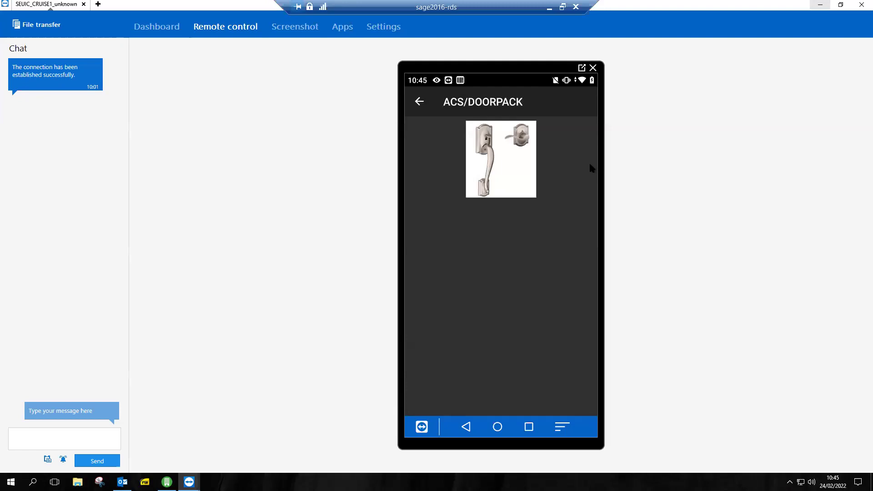
click(590, 168)
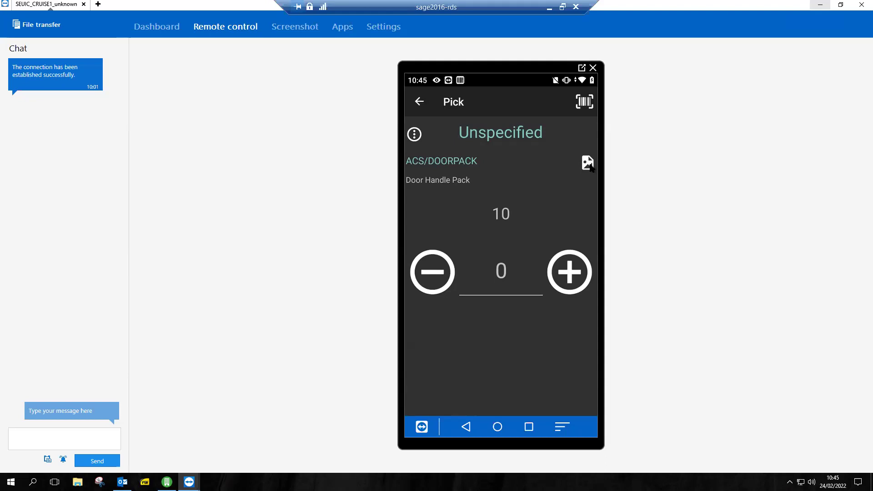
text(1-200)
key(Return)
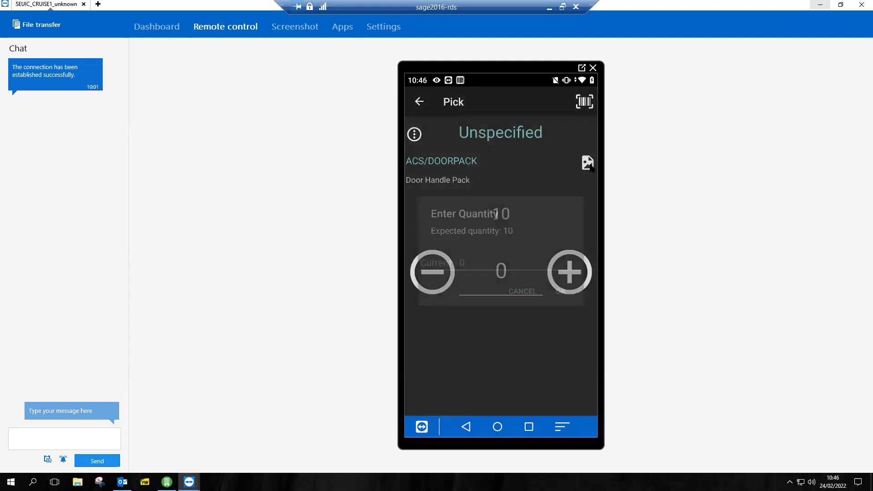
text(12-30.)
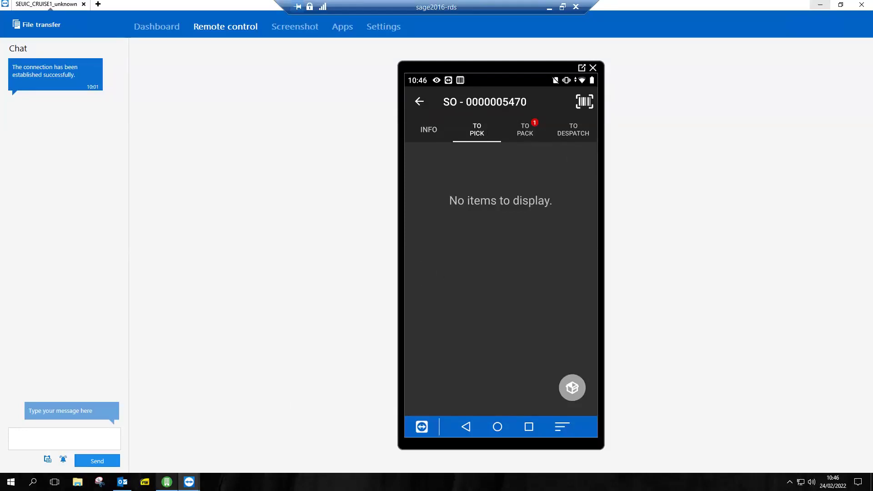
Switch to Sage 200, open the Sicon Ltd order for amending and dismiss the undespatched orders, extra customer details and barcoding warning windows
click(166, 482)
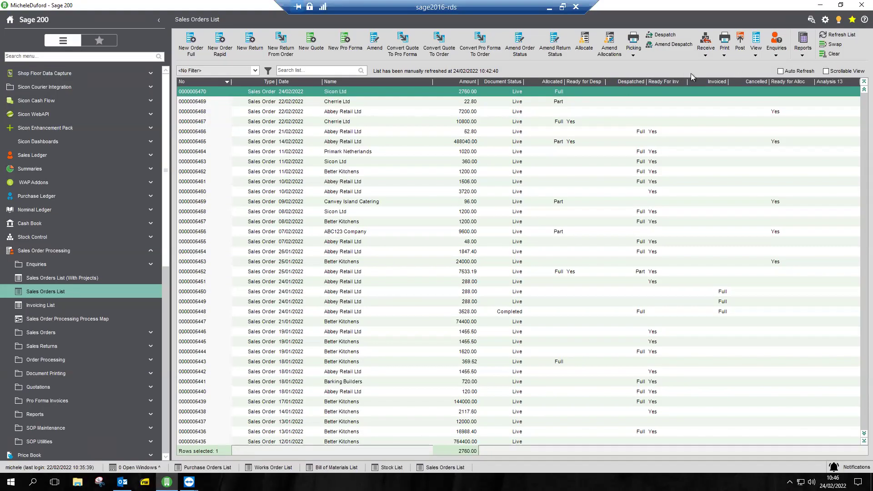
click(609, 46)
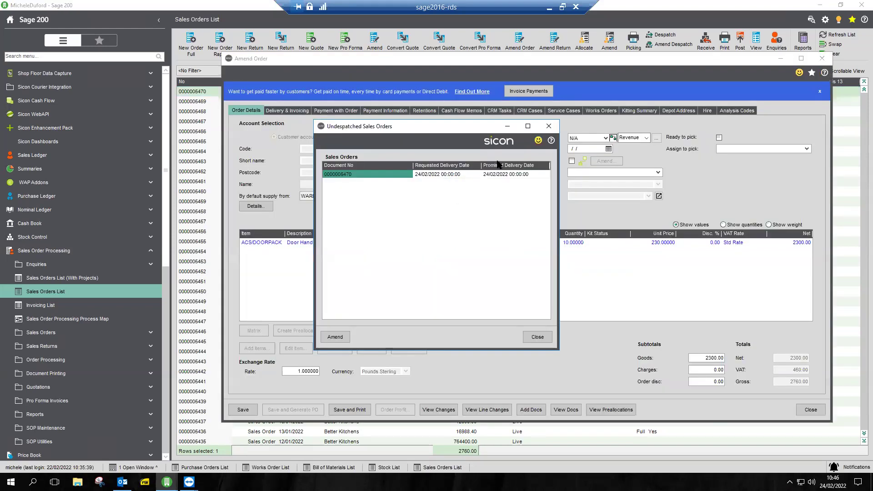
click(552, 129)
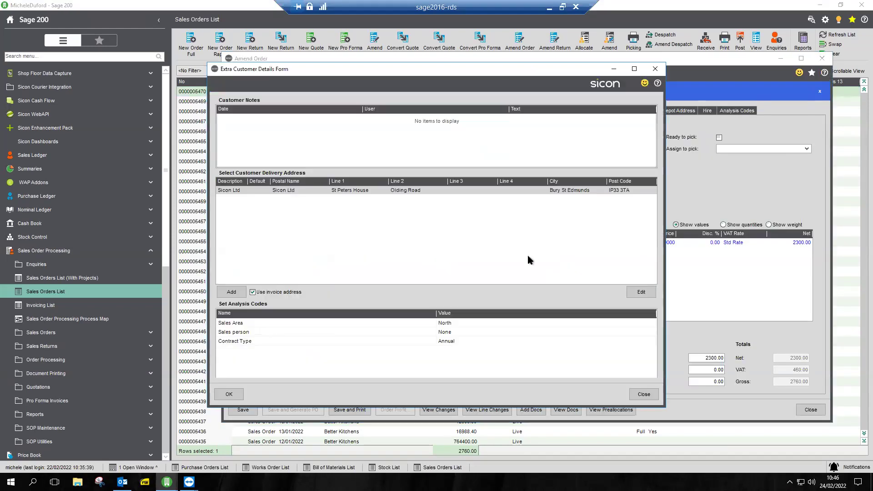
click(655, 69)
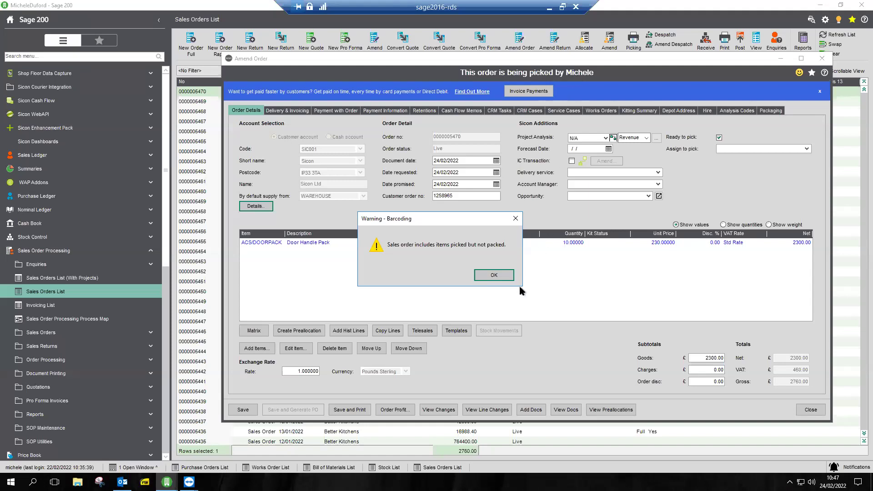
click(495, 275)
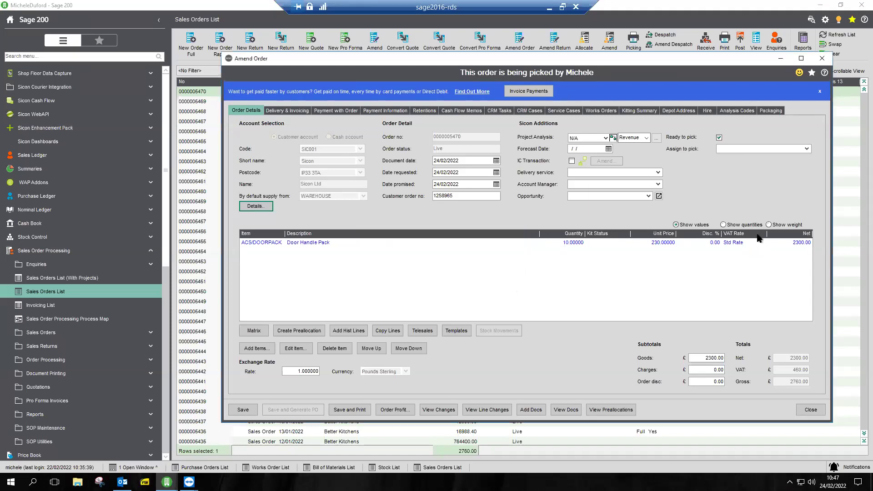
Show the order line's quantities to check the picked amount, and save the order with its existing customer order number
click(723, 224)
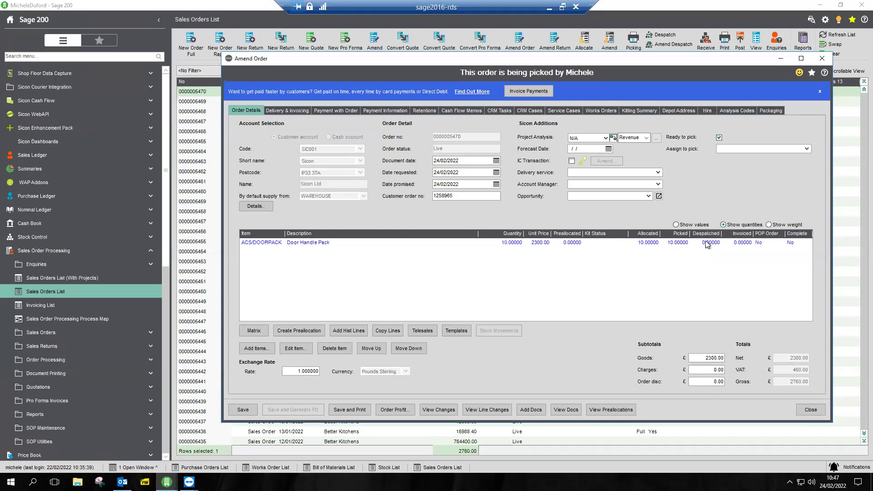
click(811, 410)
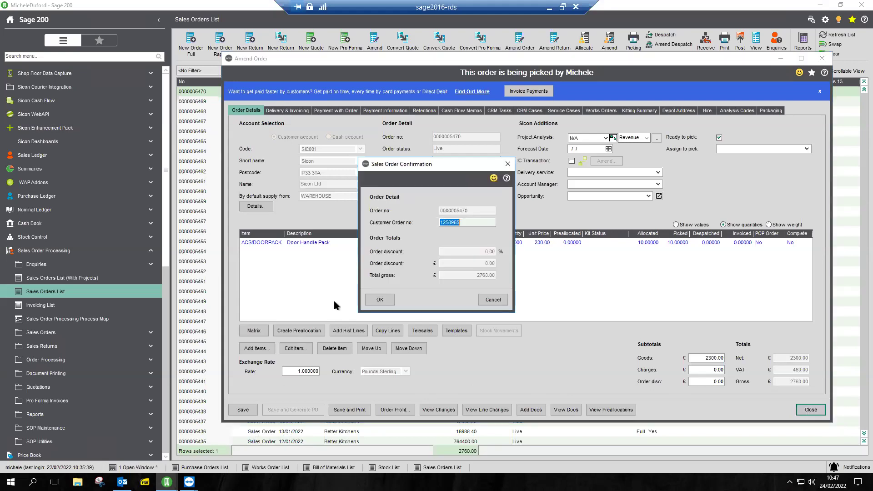
click(377, 298)
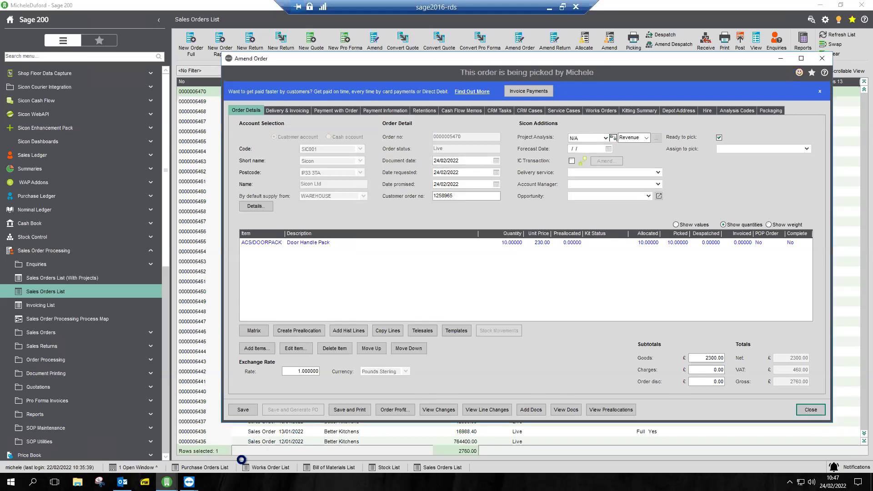
Switch back to the handheld session, pack the picked Sicon Ltd items and despatch them with the DPD NEXT DAY courier service
mouse_move(189, 481)
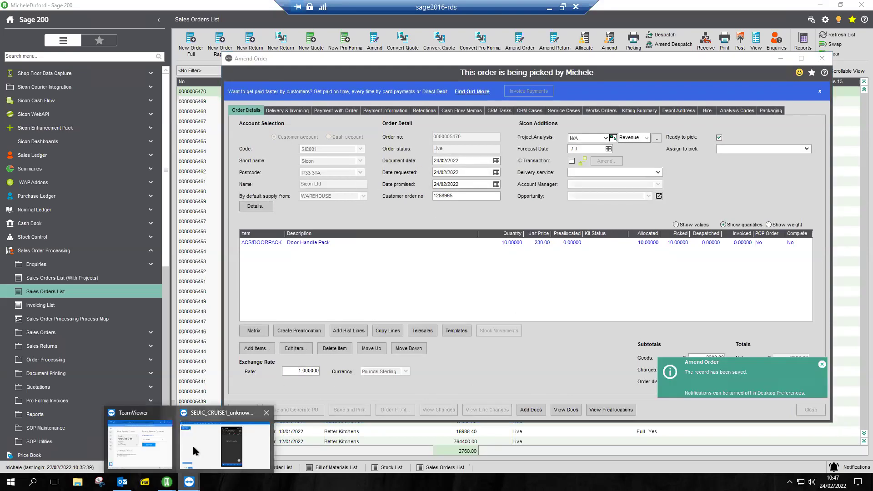
click(223, 439)
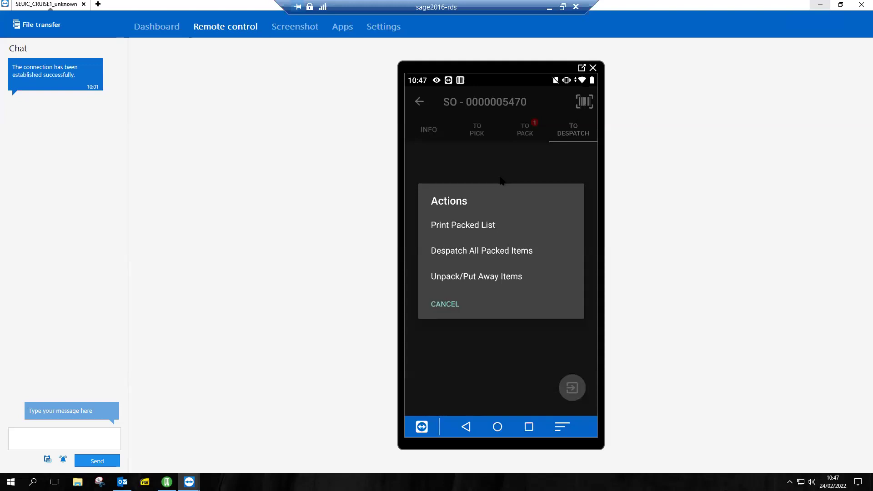
click(500, 181)
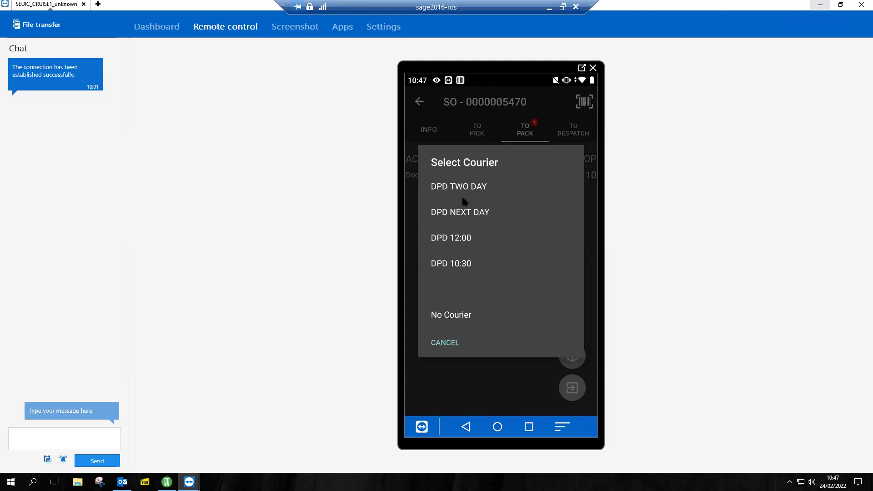
click(460, 257)
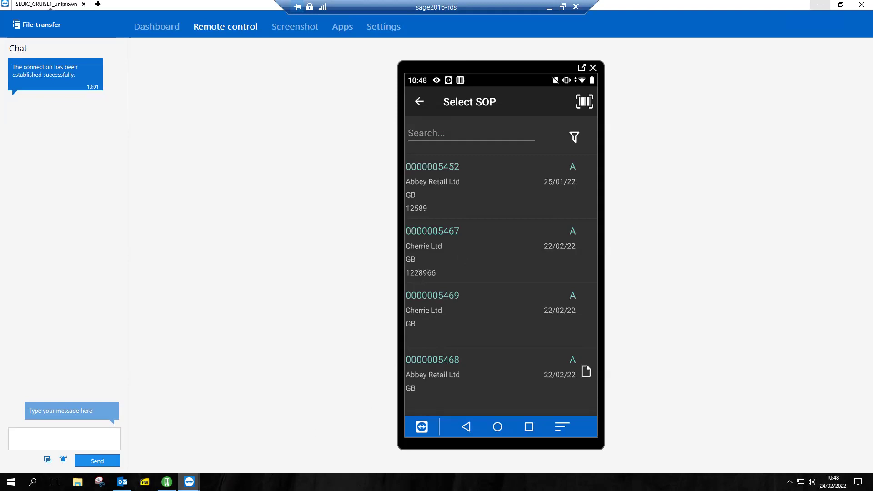
Return to Sage 200, open the Sicon Ltd order for viewing and dismiss the extra customer details and invoice report criteria windows
click(167, 482)
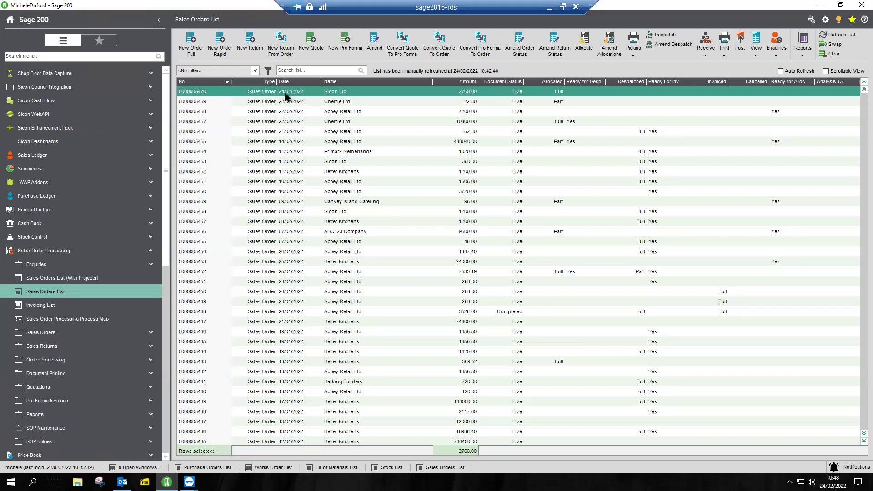
click(757, 42)
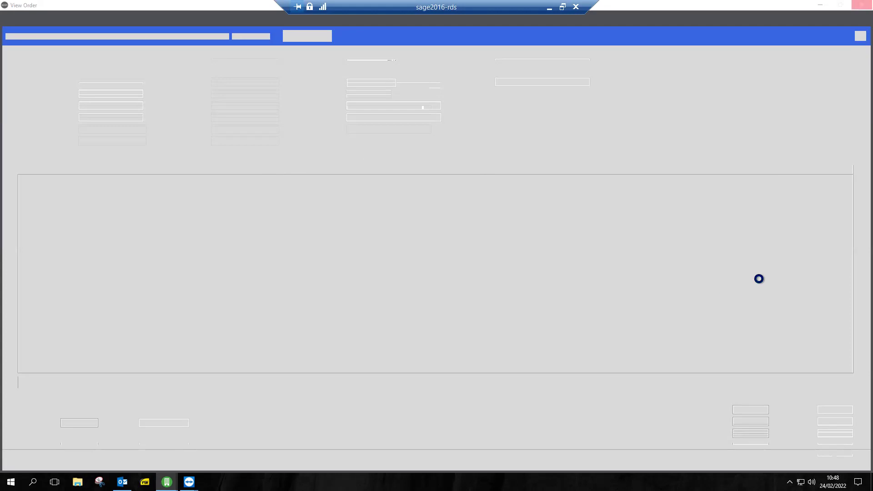
click(562, 156)
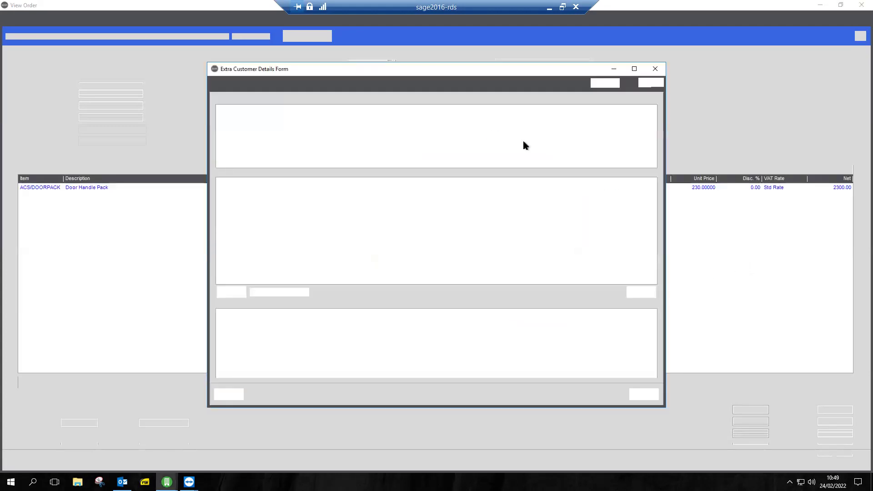
click(655, 69)
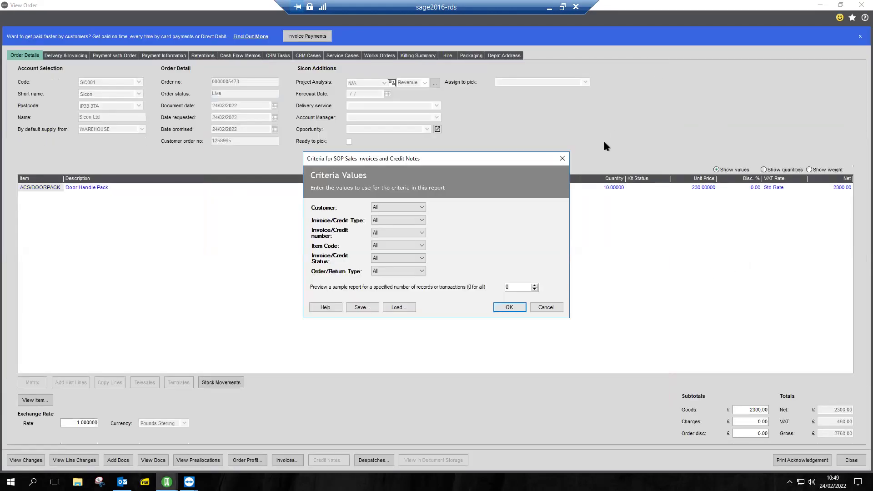
click(563, 158)
Show the order's quantities and view the despatch history of the ACS/DOORPACK line
click(764, 169)
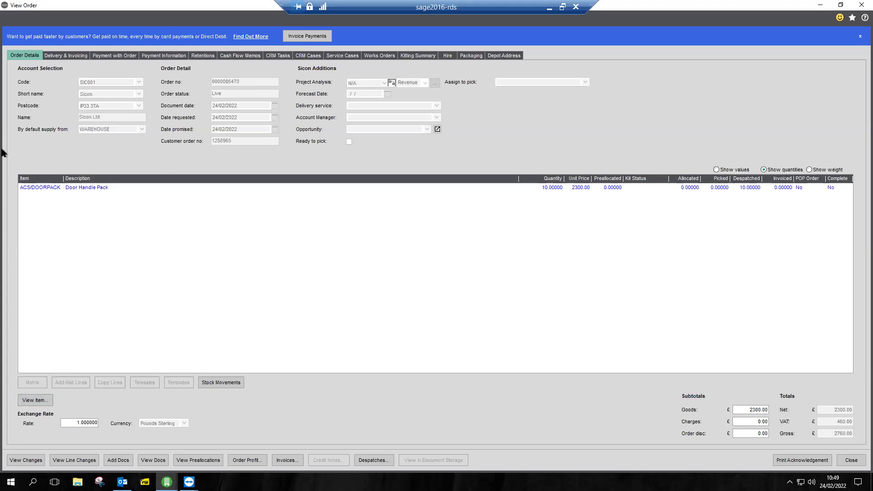
click(38, 191)
click(34, 402)
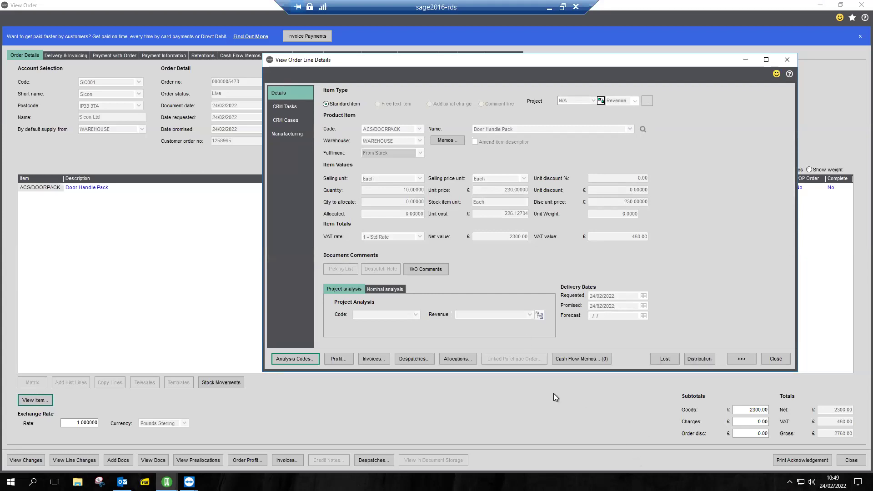
click(422, 362)
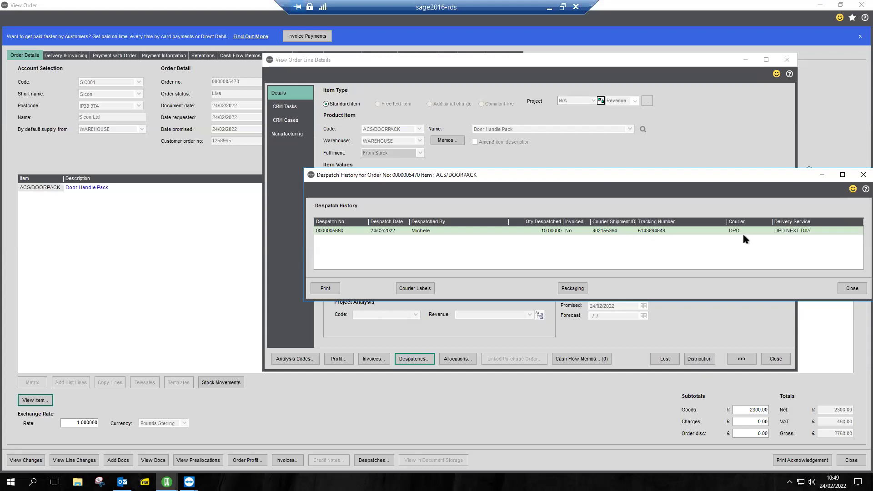
Open the despatch's courier labels and view the PDF label
click(414, 290)
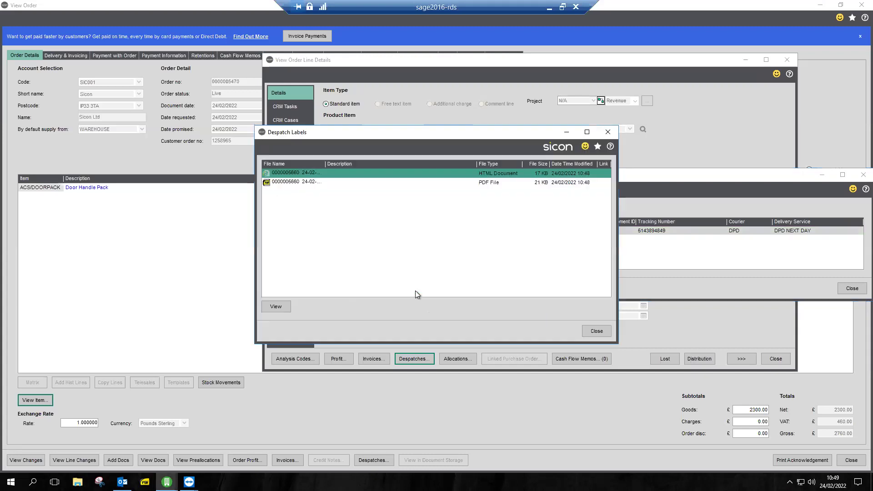
click(288, 182)
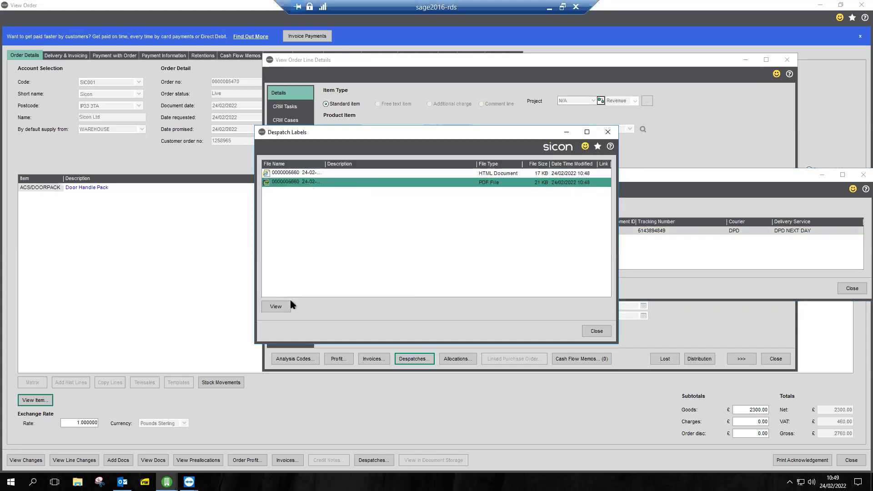
click(275, 307)
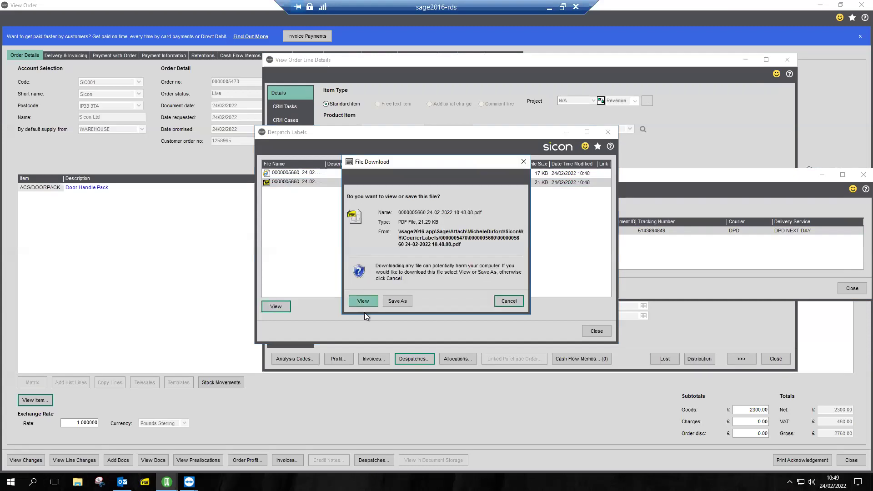
click(363, 301)
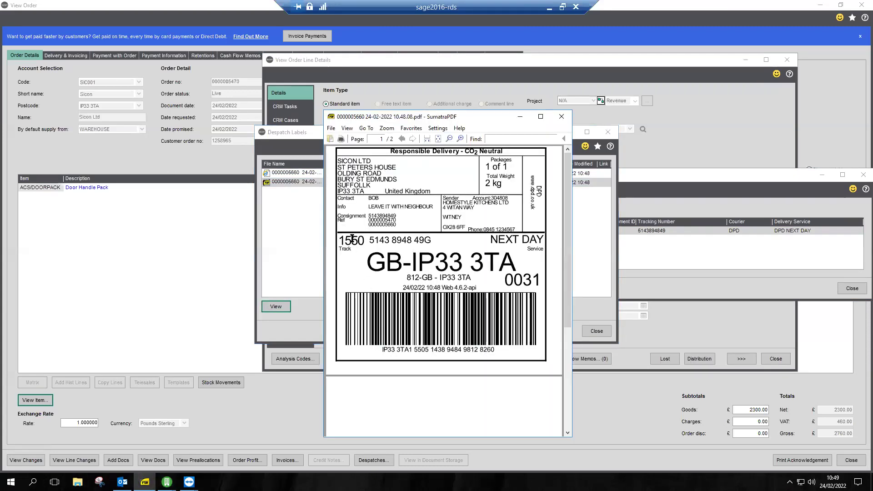